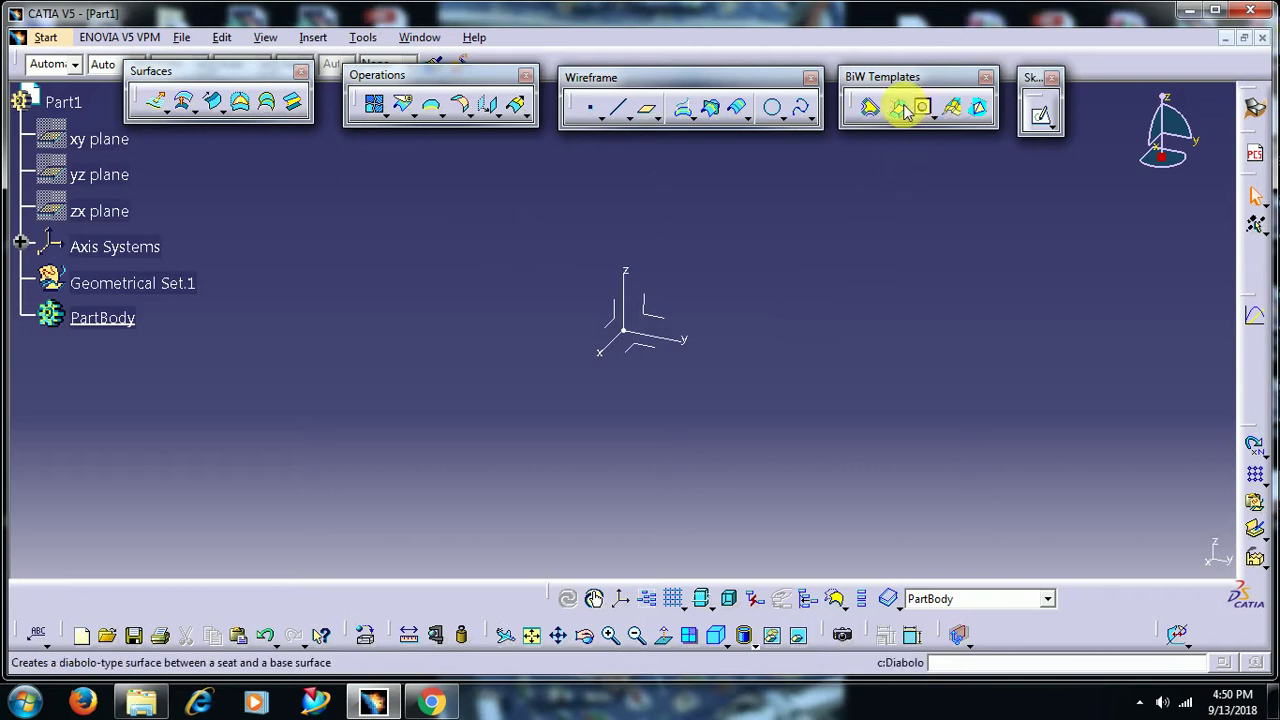
# - Start a diabolo definition, then cancel it
pyautogui.click(922, 107)
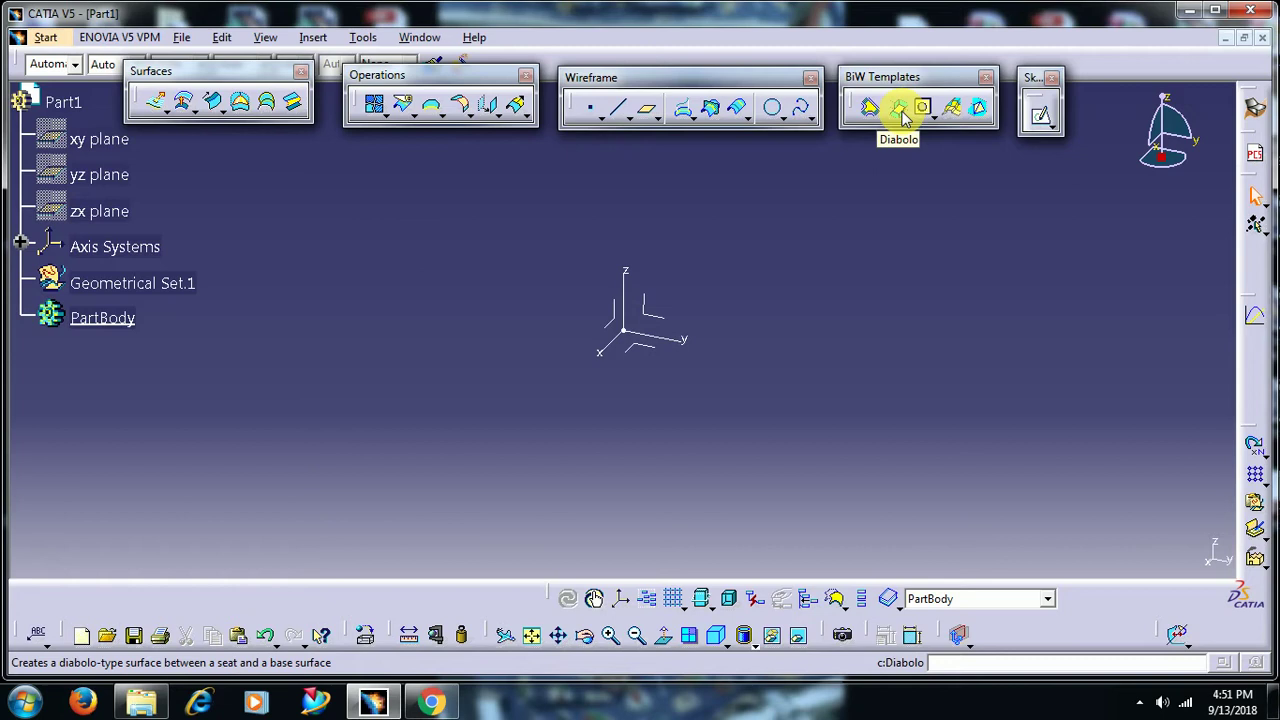
pyautogui.click(900, 110)
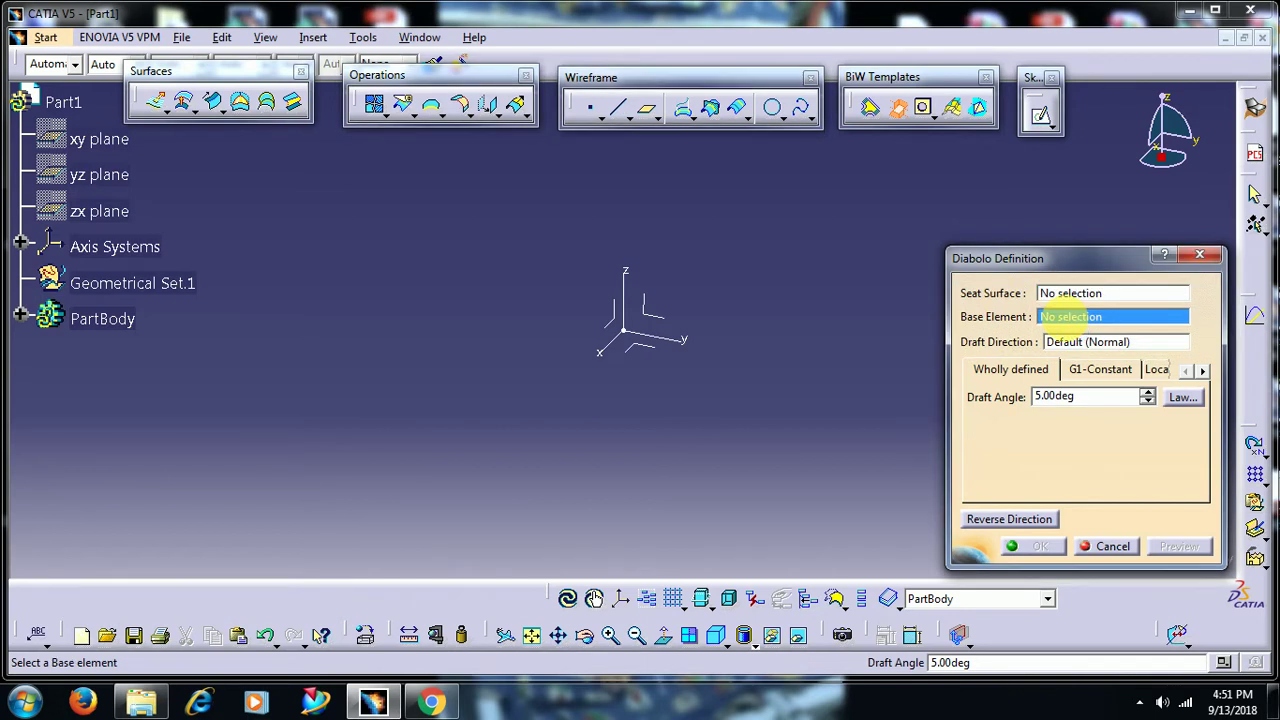
pyautogui.click(1113, 546)
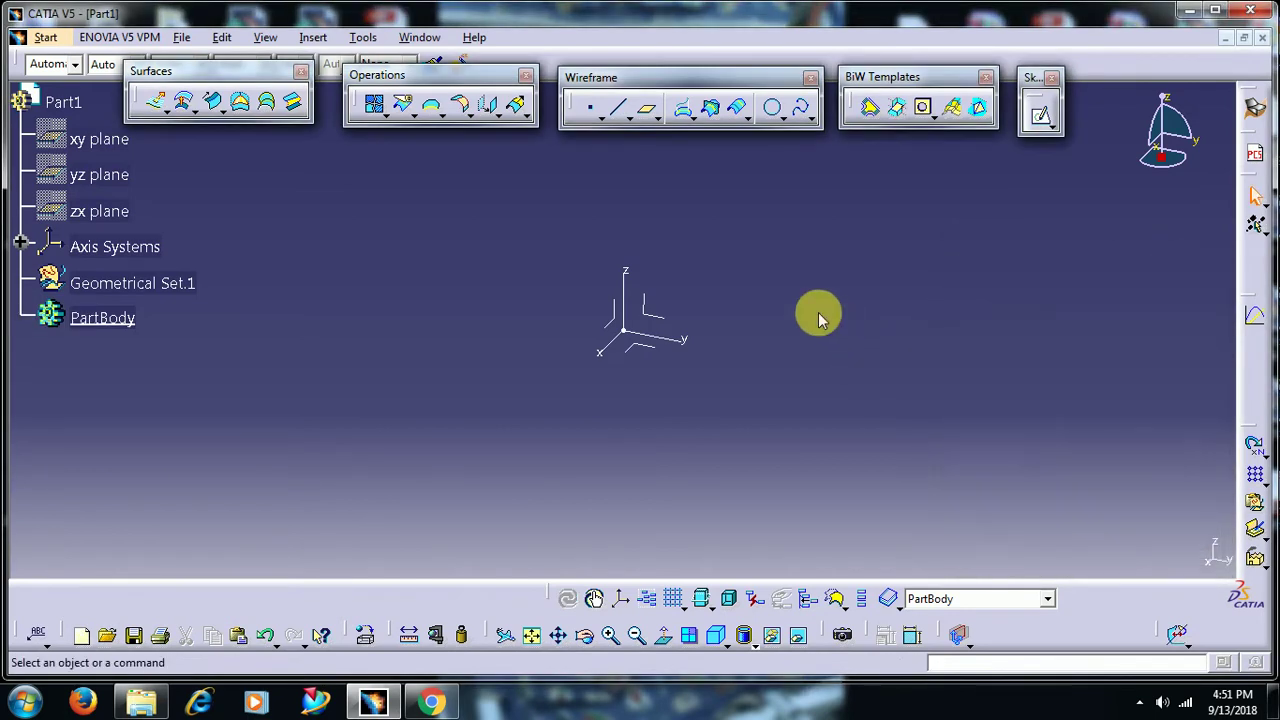
# - On the YZ plane, sketch an open three-line profile: two short flats joined by a long slant
pyautogui.click(661, 320)
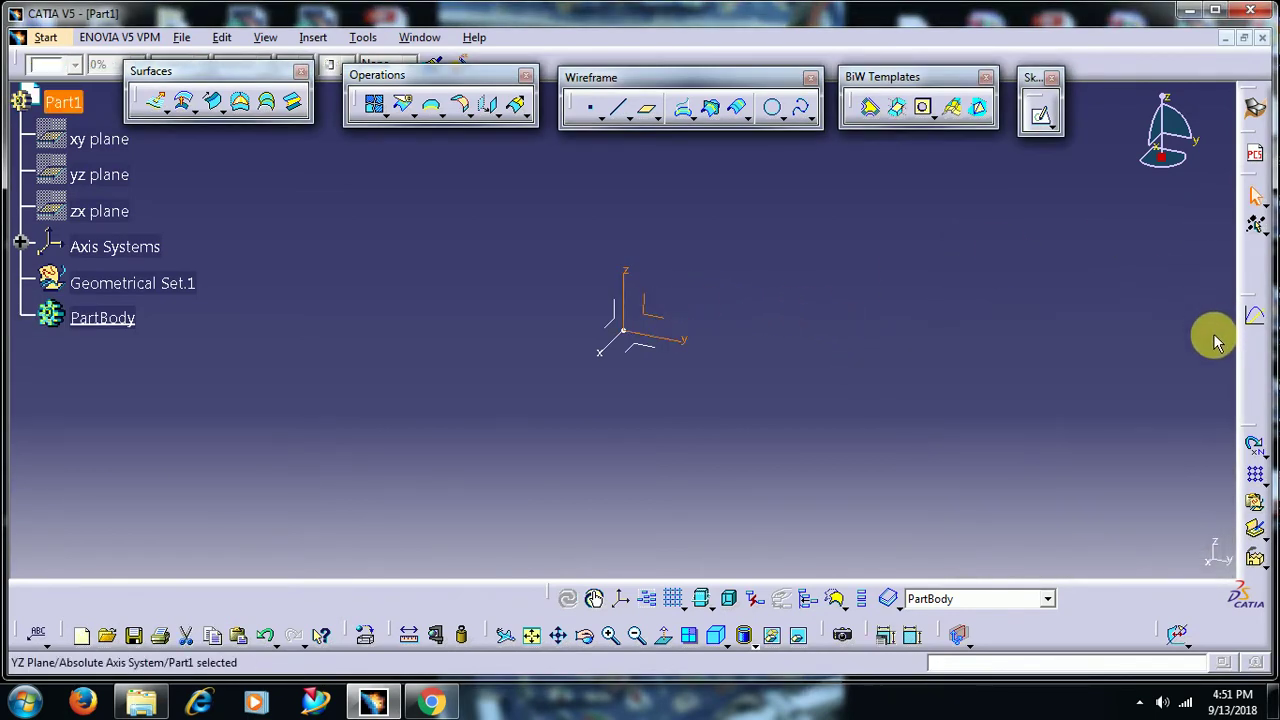
pyautogui.click(1040, 113)
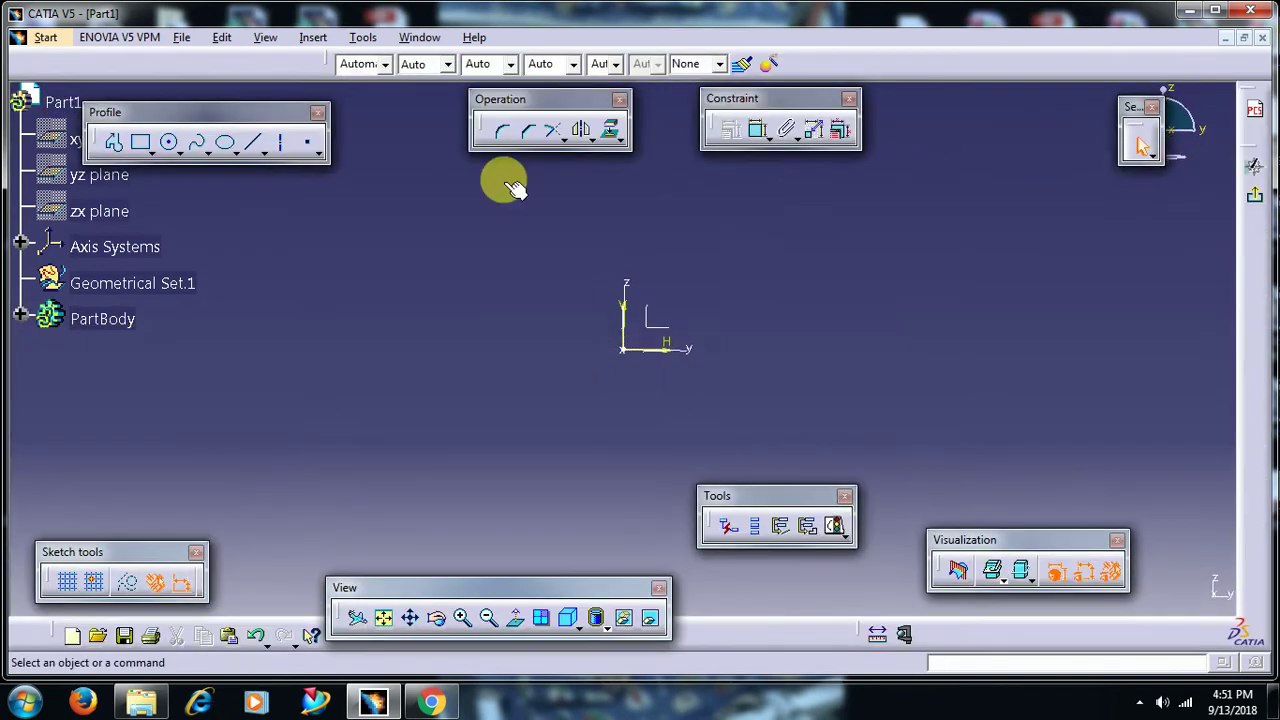
pyautogui.click(169, 142)
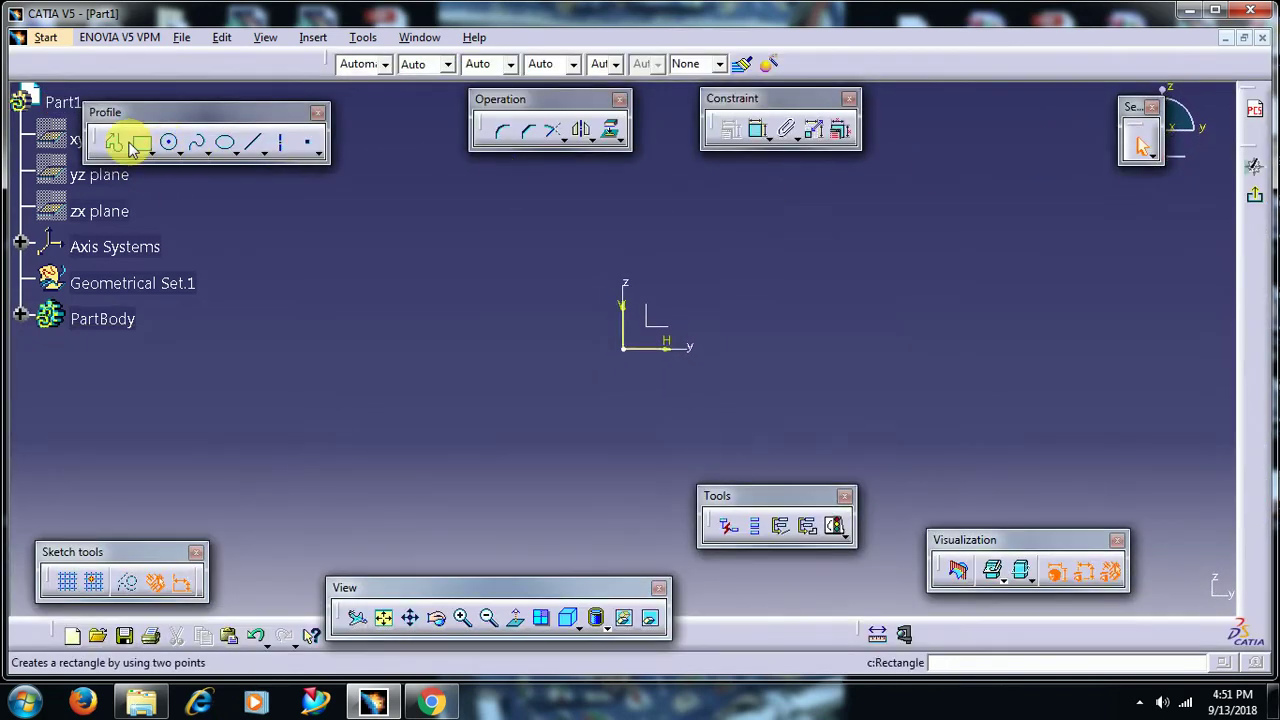
pyautogui.click(115, 143)
pyautogui.click(478, 185)
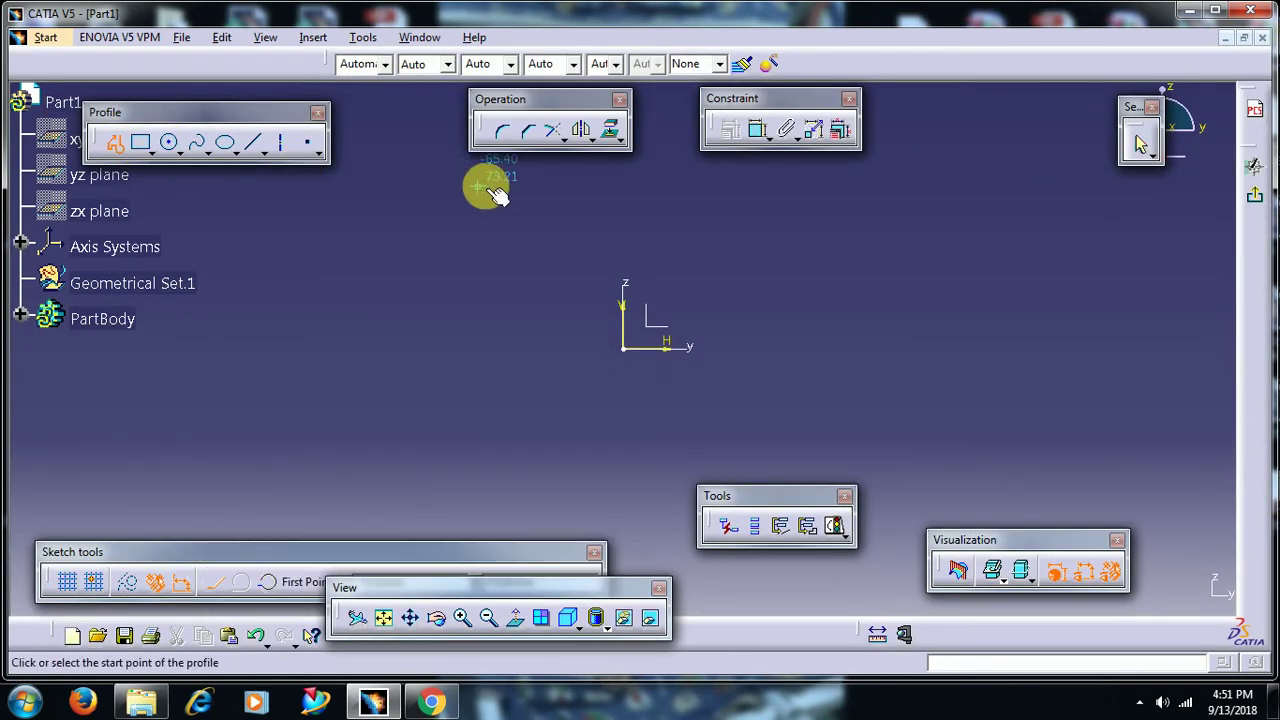
pyautogui.click(567, 185)
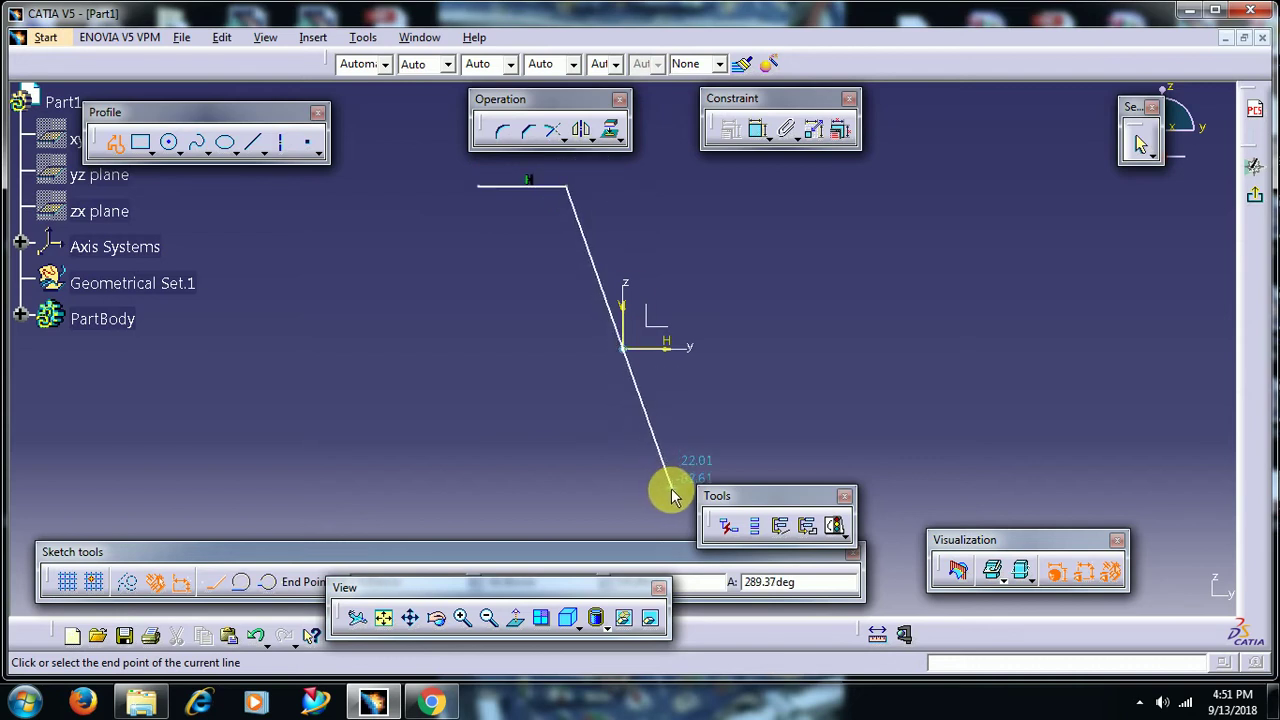
pyautogui.click(670, 486)
pyautogui.moveTo(771, 480); pyautogui.dragTo(791, 423, button='middle')
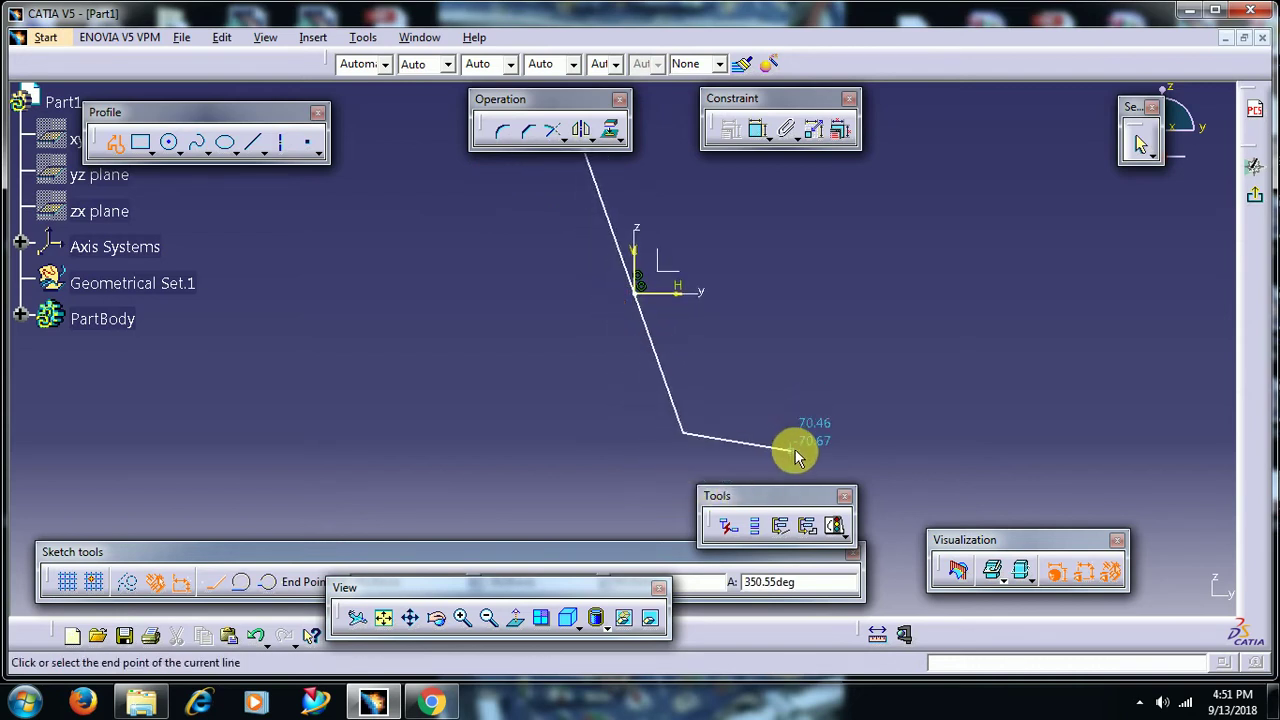
pyautogui.click(801, 432)
pyautogui.doubleClick(1232, 137)
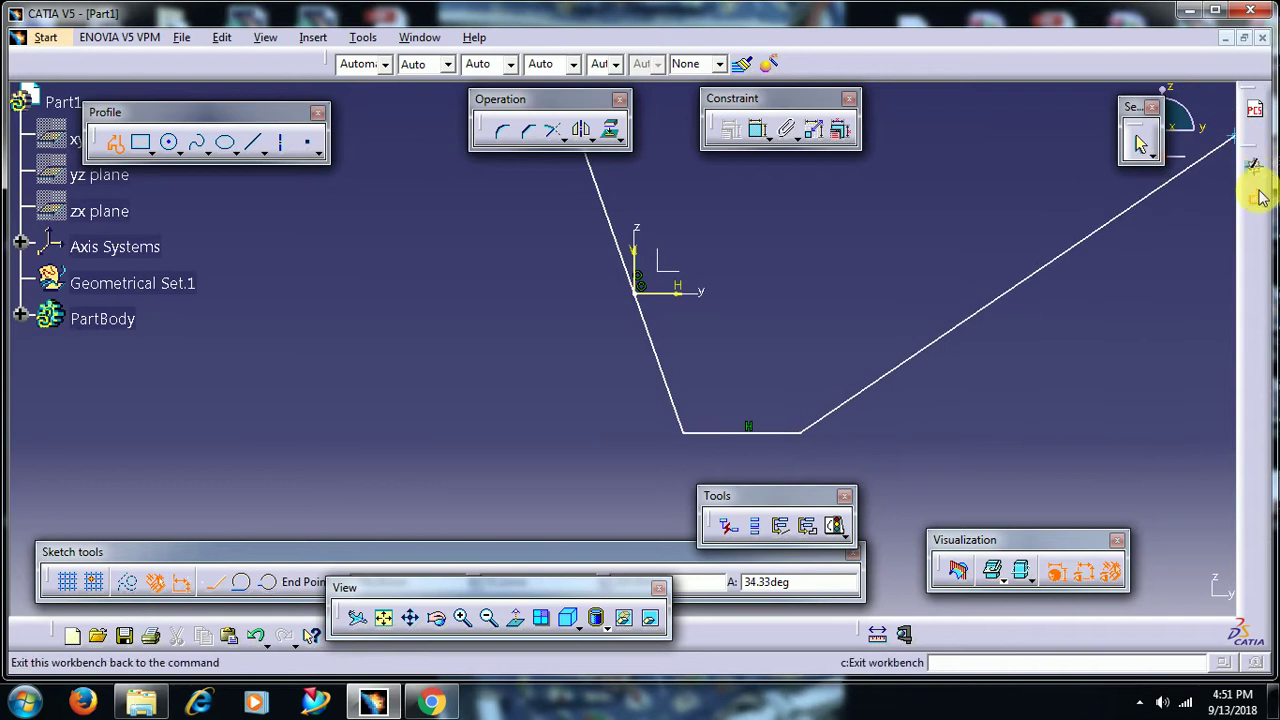
pyautogui.click(1253, 192)
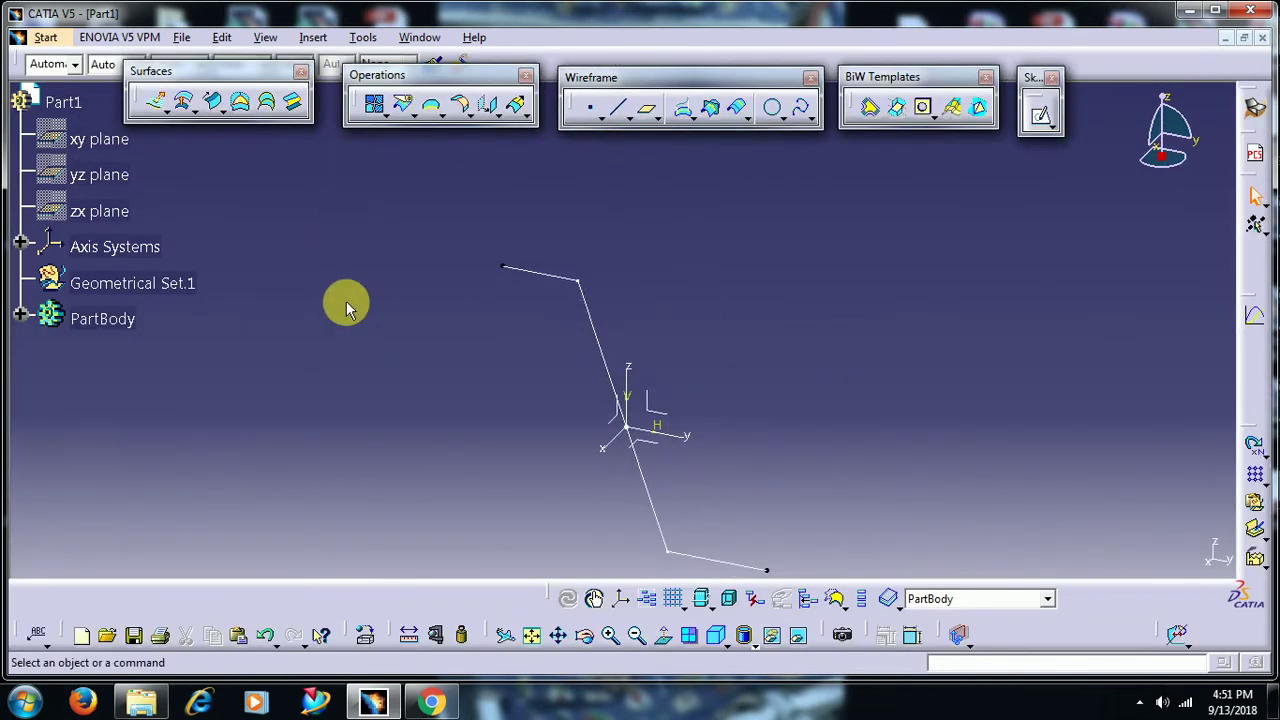
# - Extrude Sketch.1 50 mm with mirrored extent into a stepped surface
pyautogui.click(152, 102)
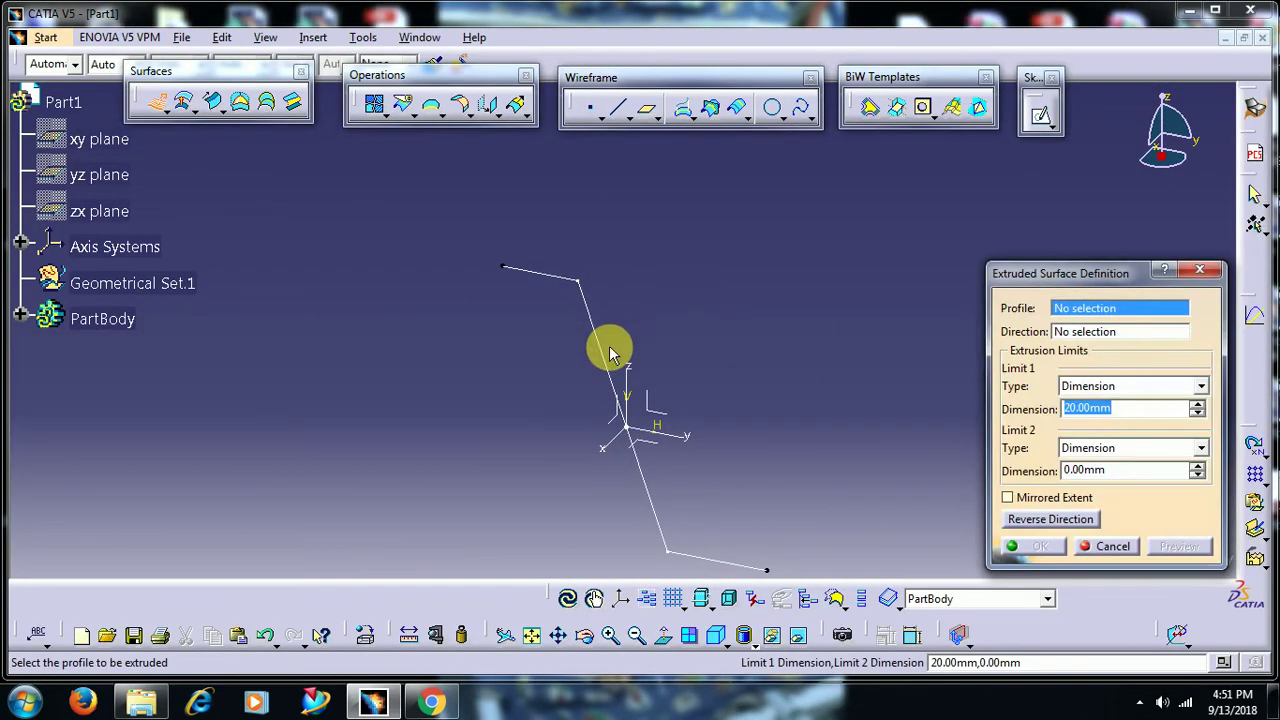
pyautogui.click(610, 355)
pyautogui.write('50')
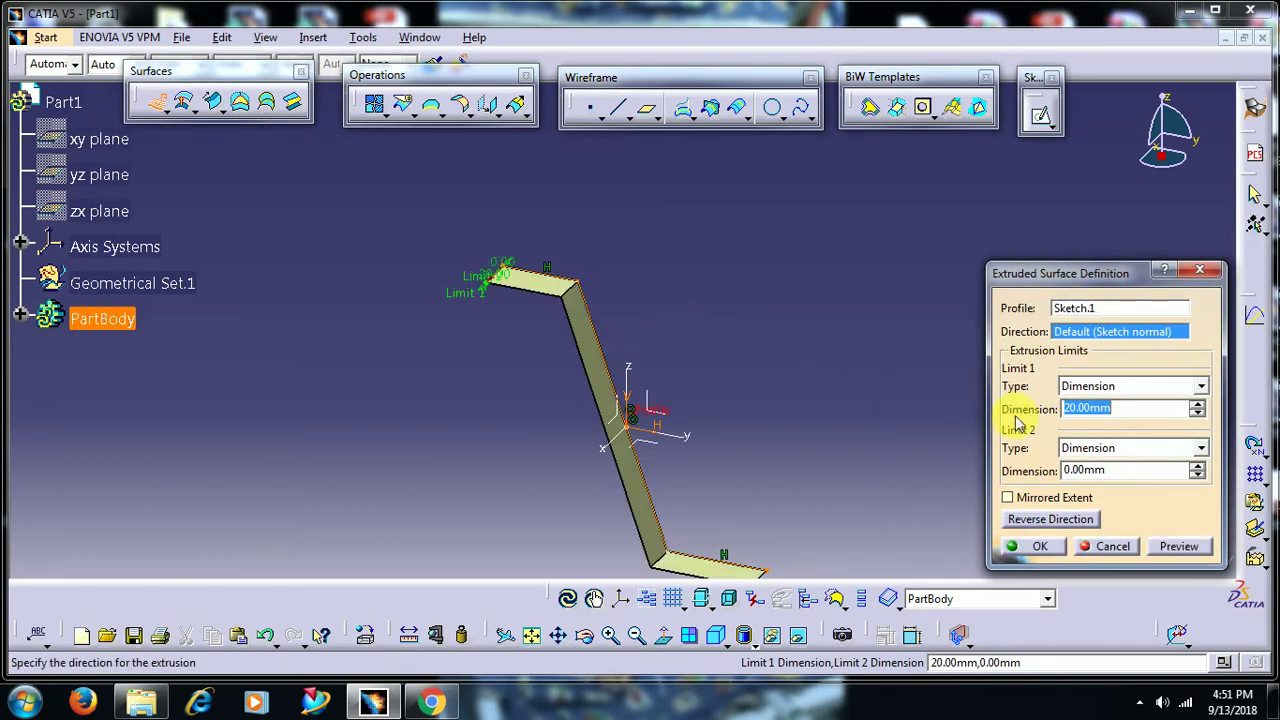
pyautogui.click(1035, 497)
pyautogui.click(1040, 546)
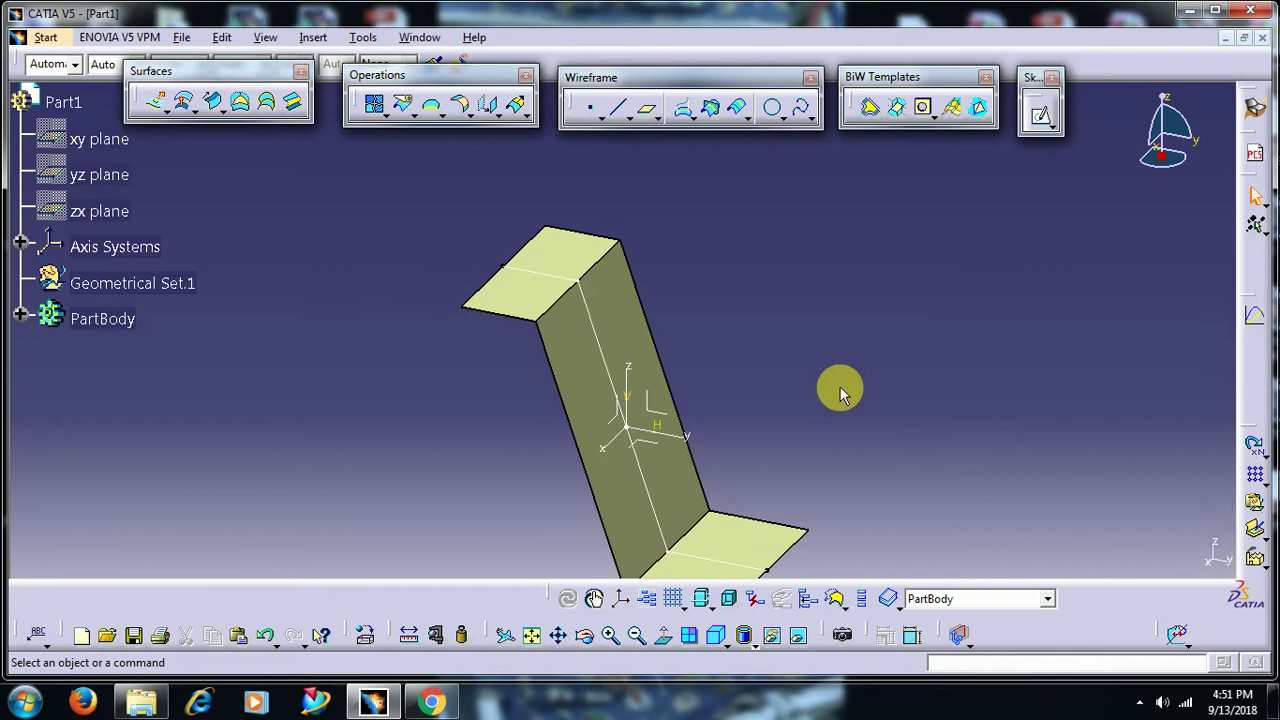
pyautogui.moveTo(840, 393); pyautogui.dragTo(734, 306, button='middle')
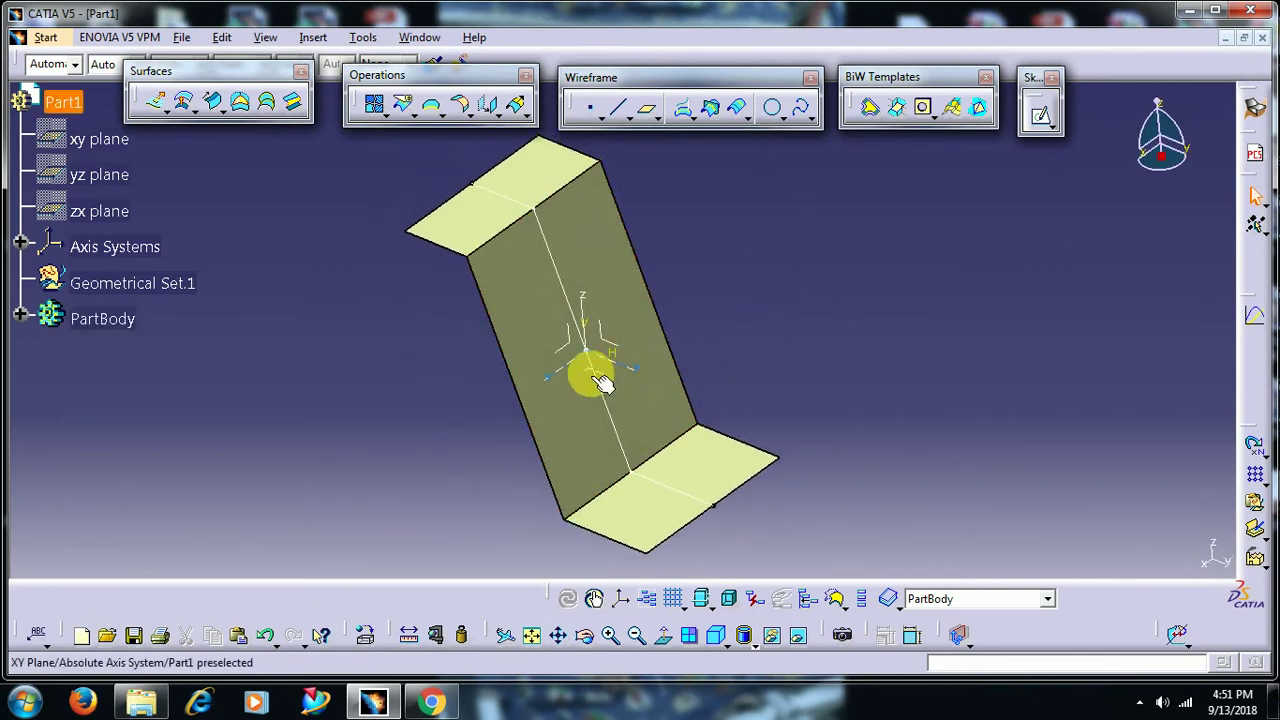
pyautogui.moveTo(590, 378); pyautogui.dragTo(678, 323, button='middle')
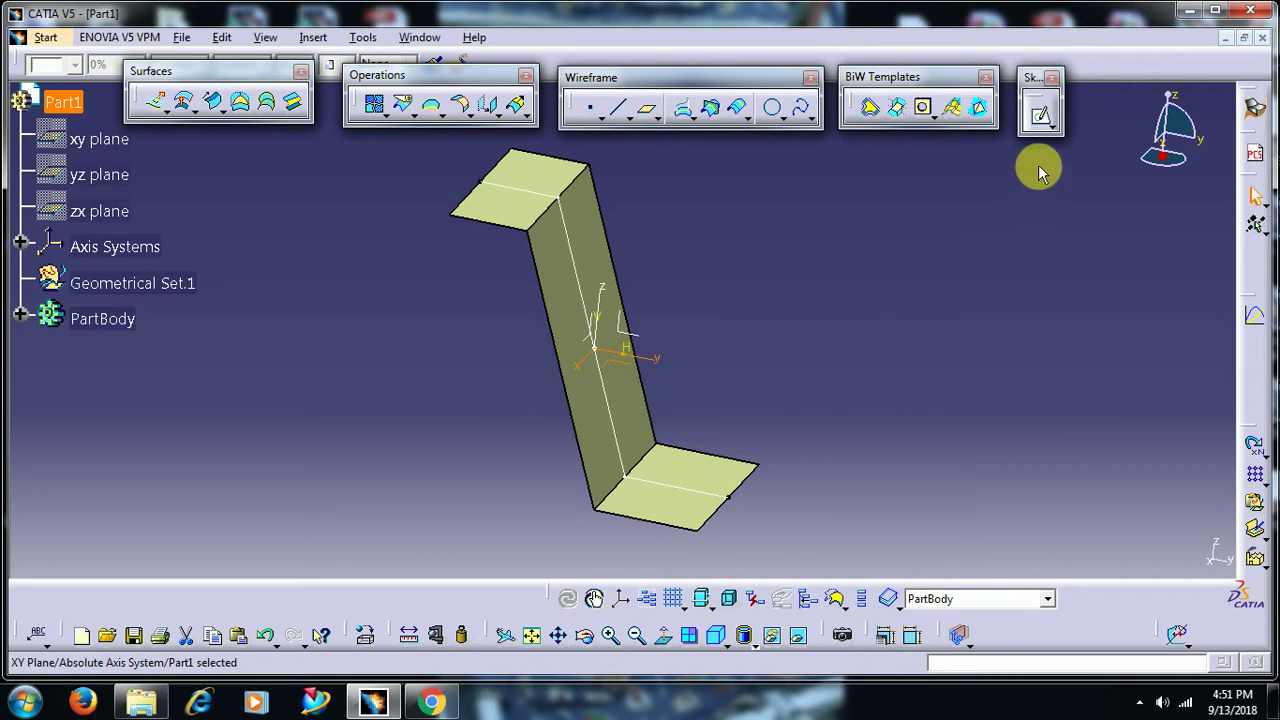
# - Sketch a circle centred at the origin on the XY plane
pyautogui.click(1041, 118)
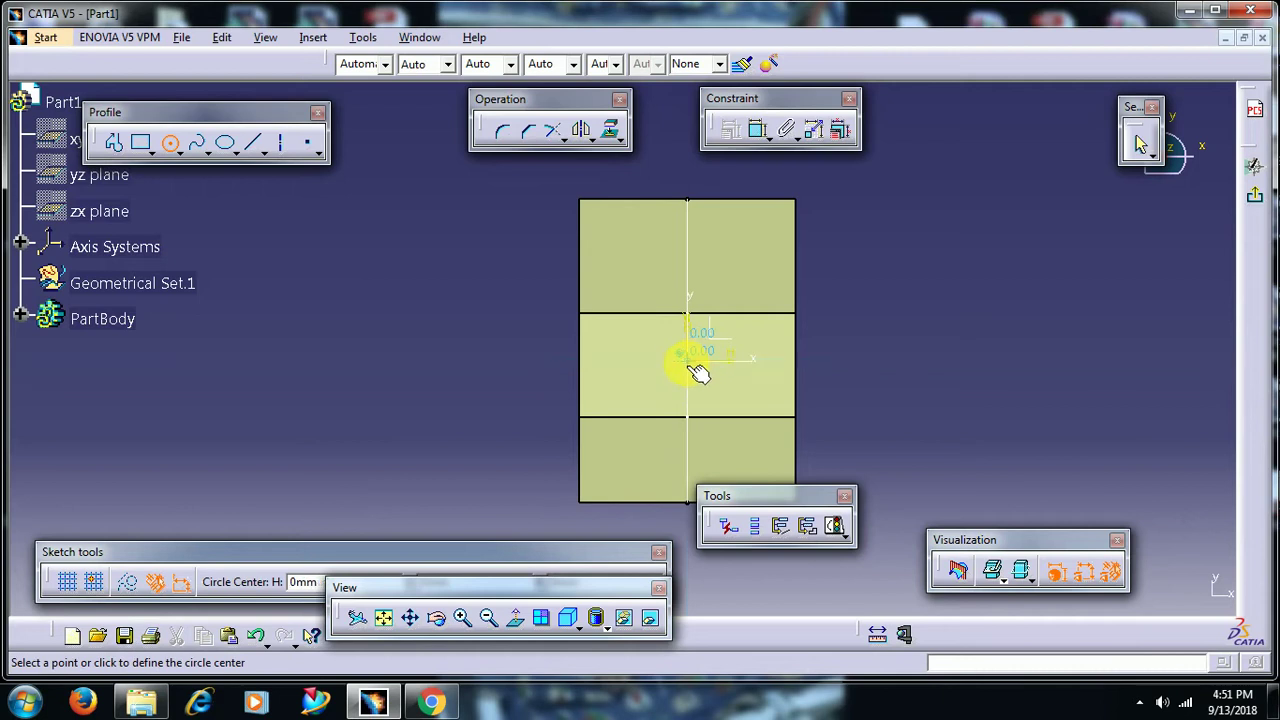
pyautogui.click(688, 362)
pyautogui.click(718, 336)
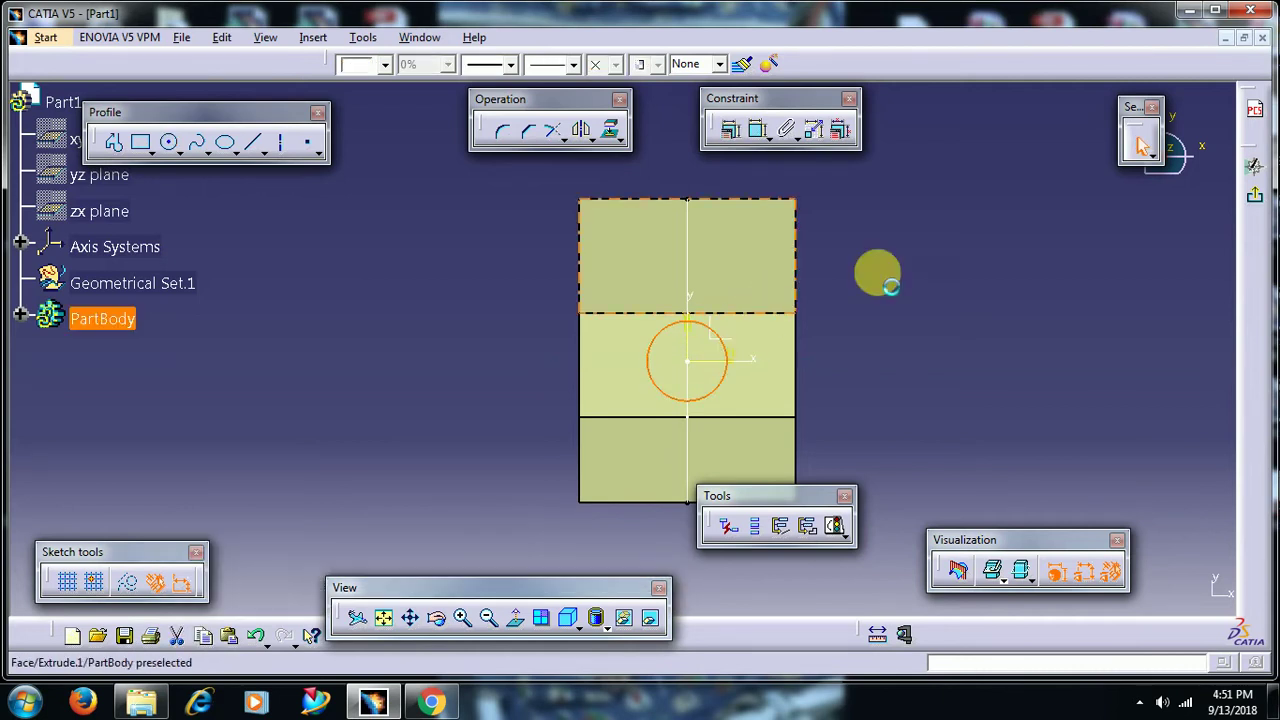
pyautogui.click(1258, 214)
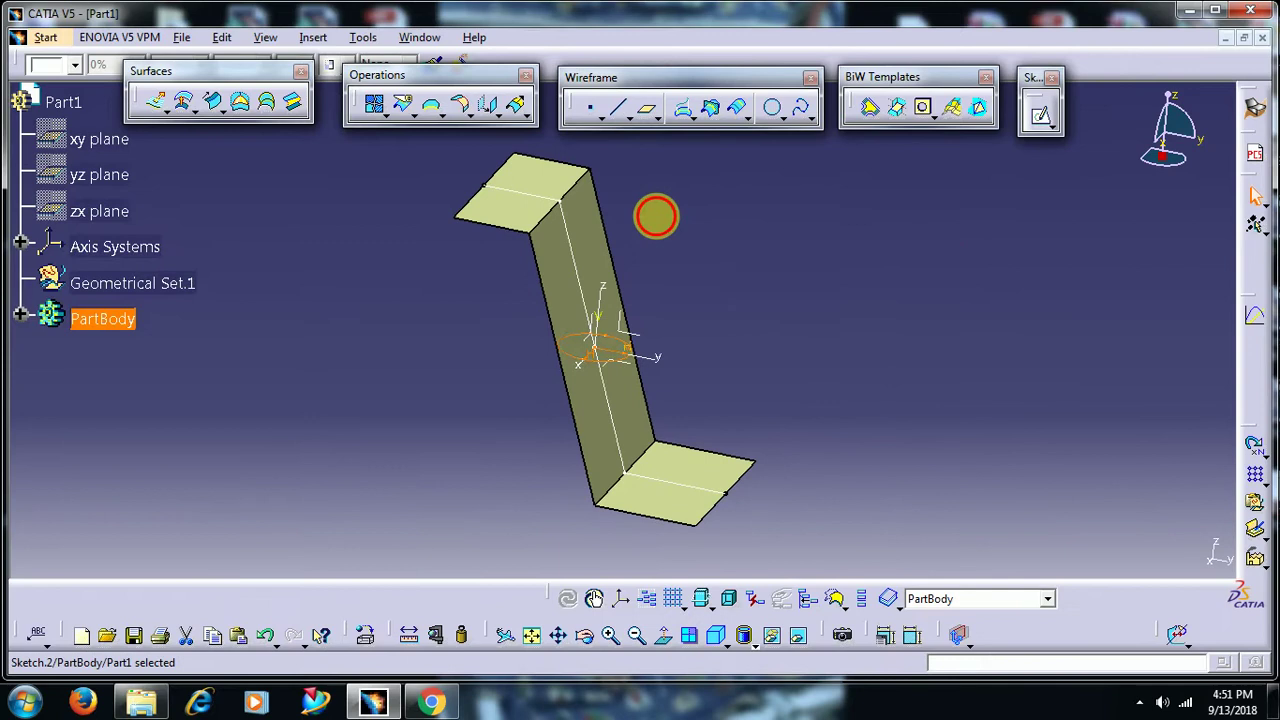
# - Create a flat fill surface bounded by the circle sketch (Sketch.2)
pyautogui.click(241, 103)
pyautogui.click(578, 349)
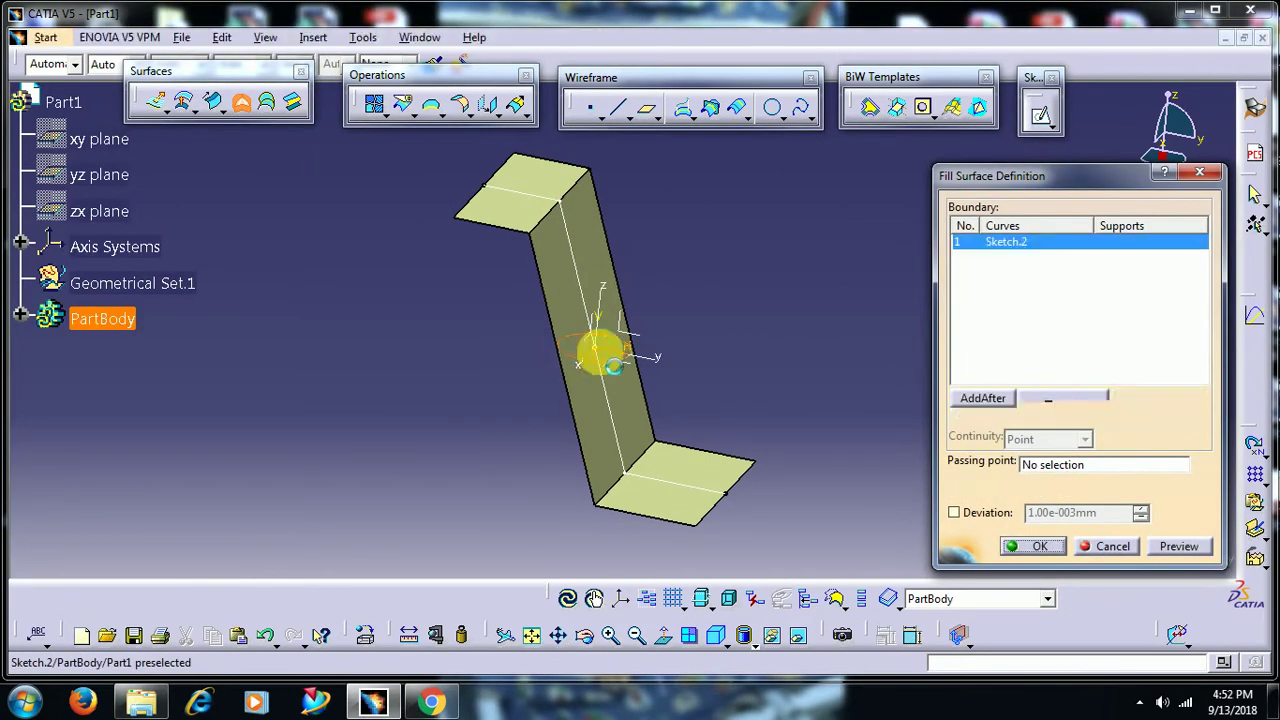
pyautogui.click(1027, 546)
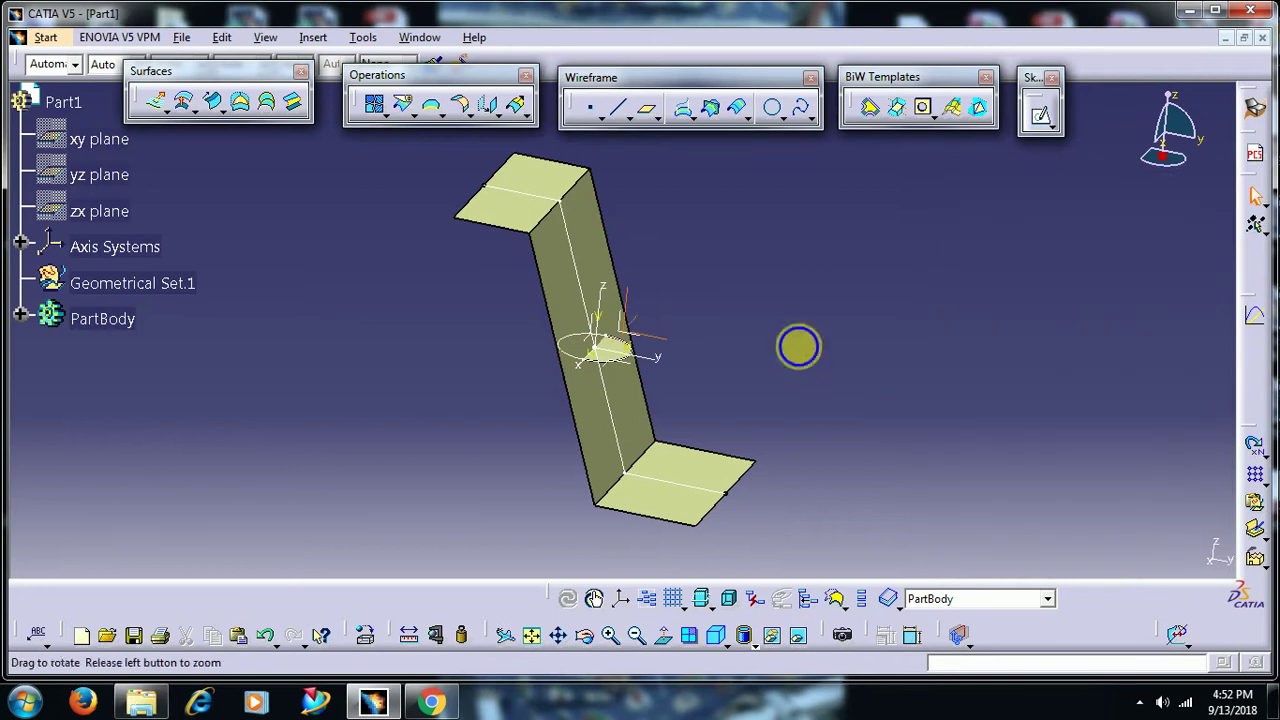
pyautogui.moveTo(798, 346)
pyautogui.mouseDown(button='middle')
pyautogui.moveTo(838, 256)
pyautogui.moveTo(794, 274)
pyautogui.mouseUp(button='middle')
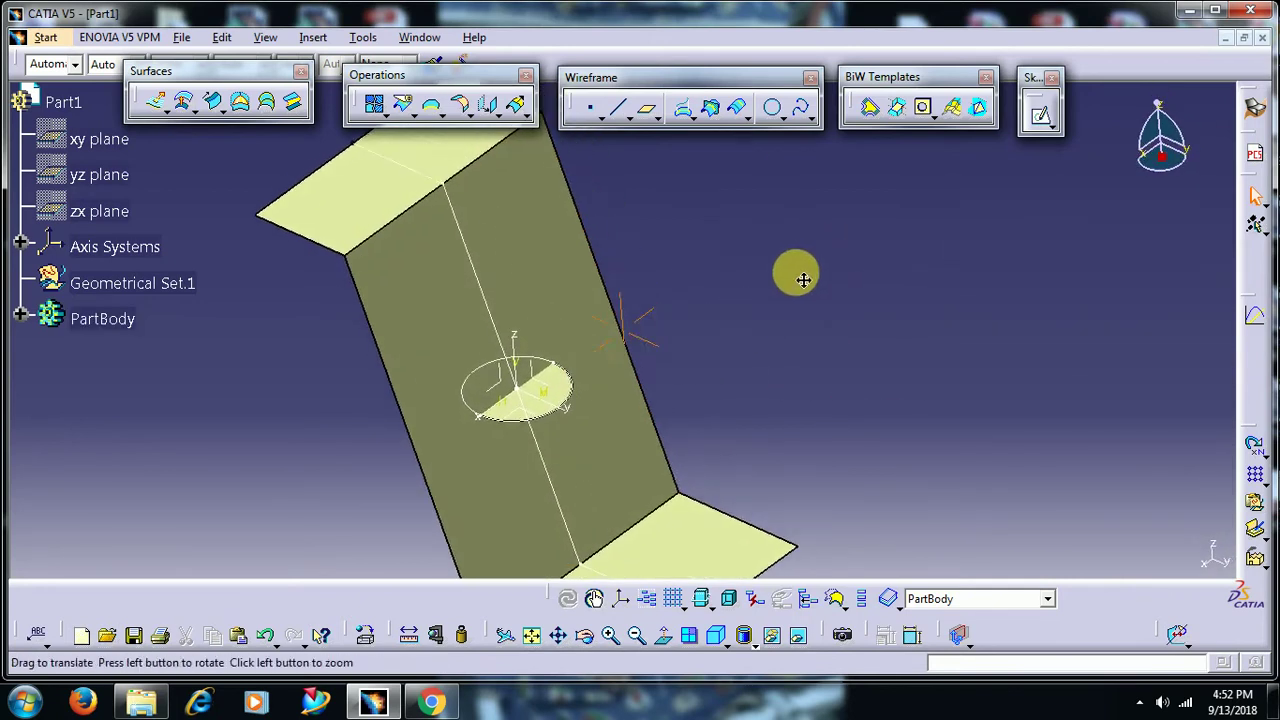
# - Create a diabolo with the circular fill as seat, the stepped surface as base, and 5° draft
pyautogui.click(900, 108)
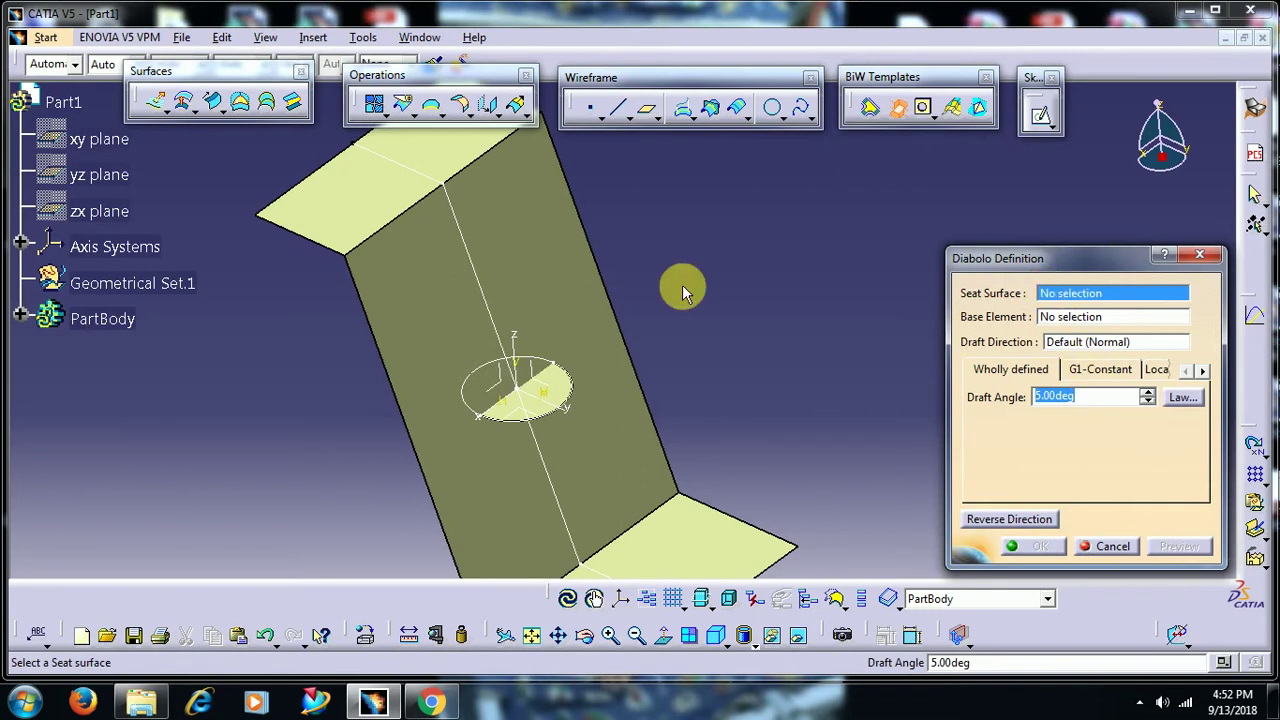
pyautogui.click(551, 286)
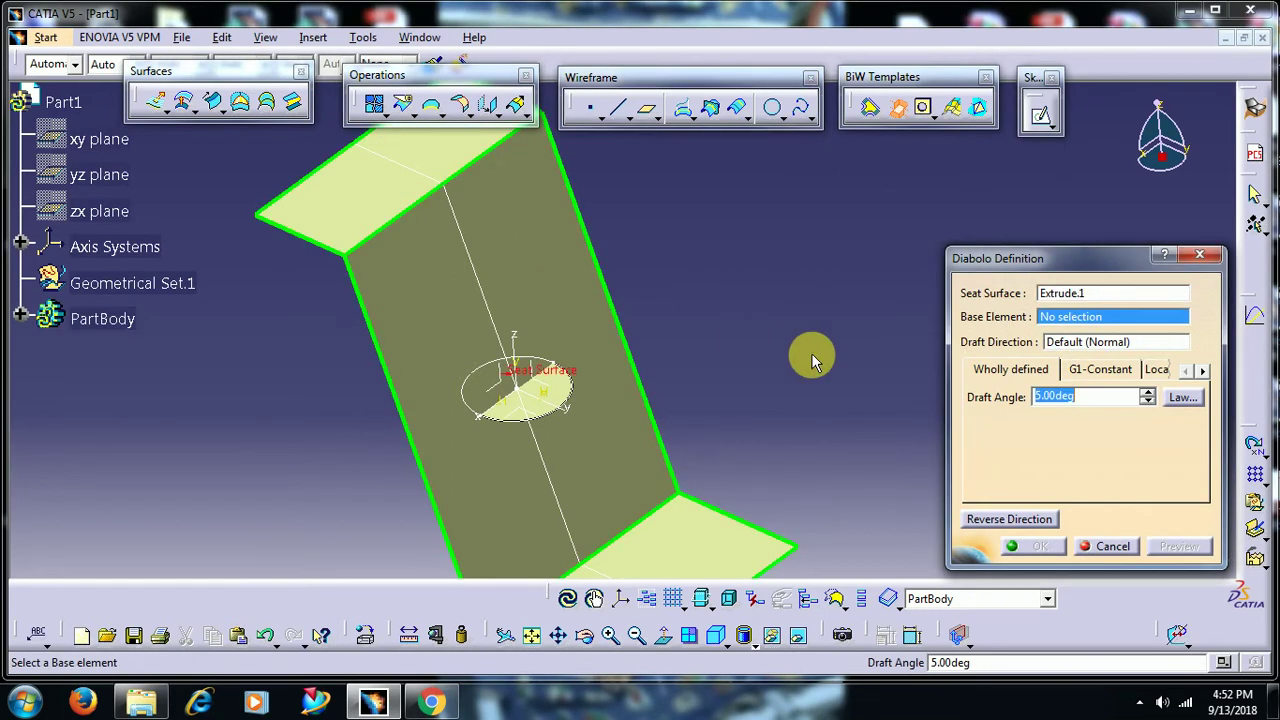
pyautogui.click(1052, 295)
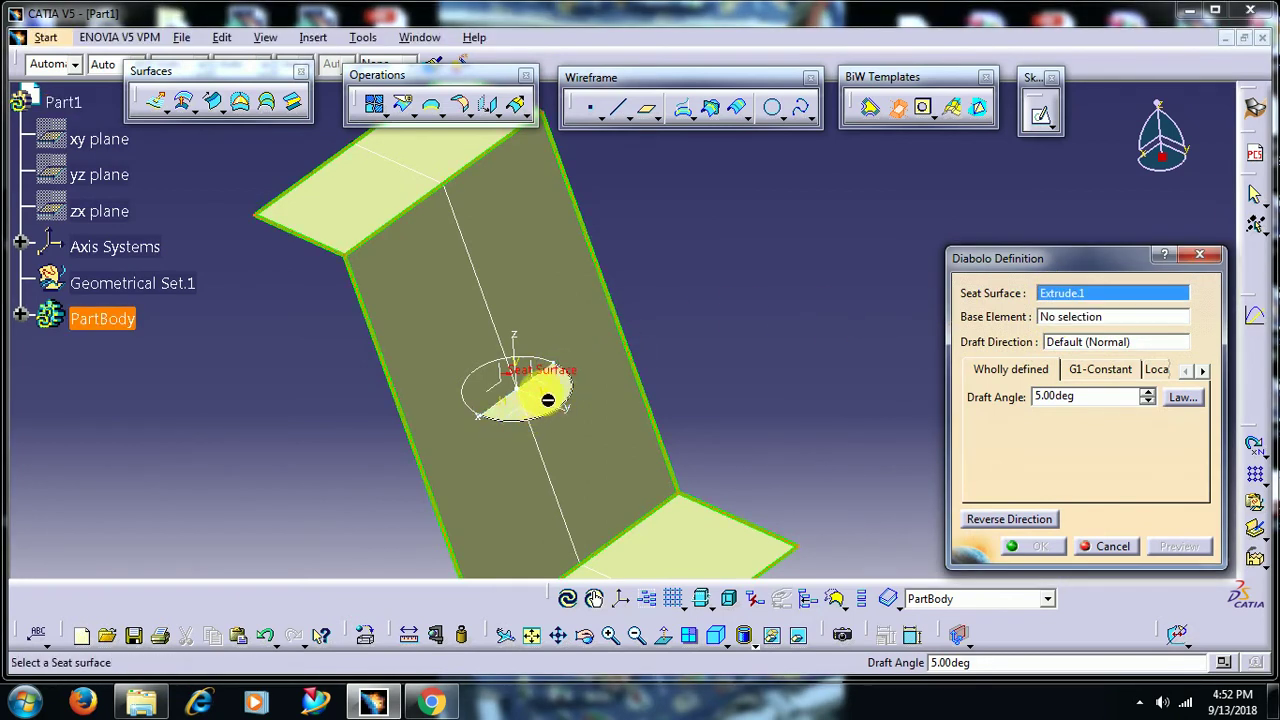
pyautogui.click(560, 400)
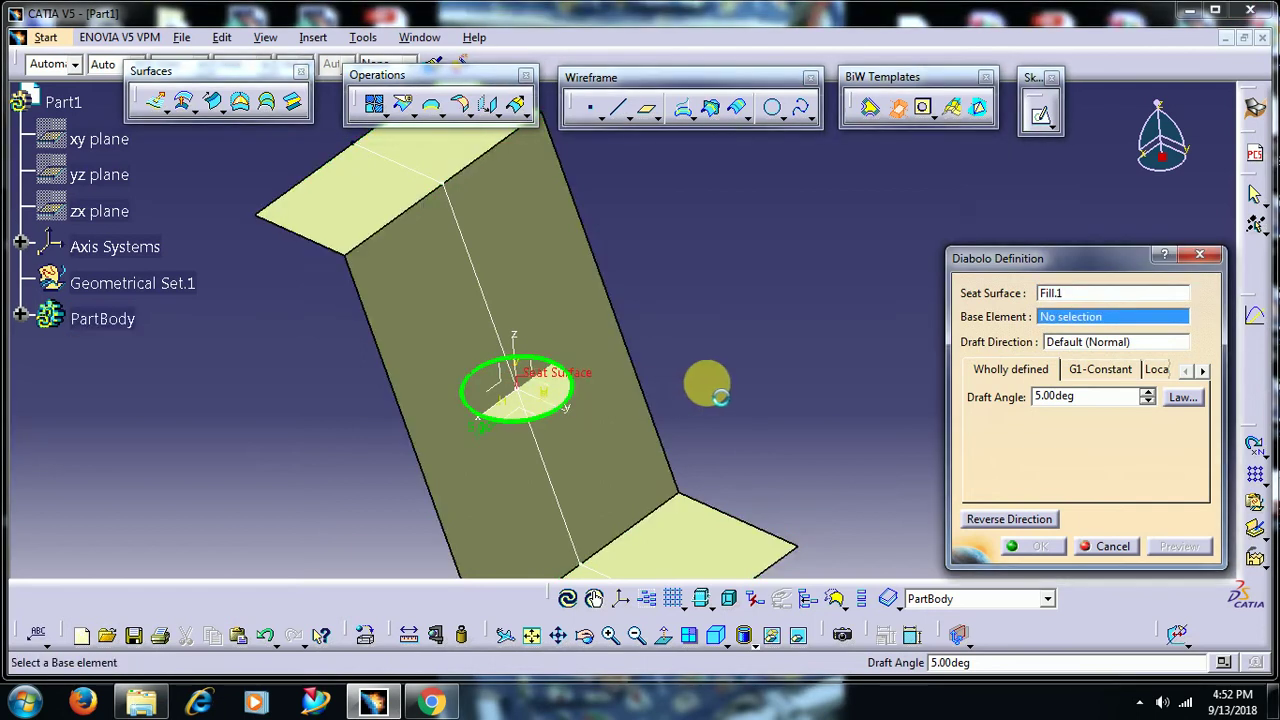
pyautogui.click(511, 262)
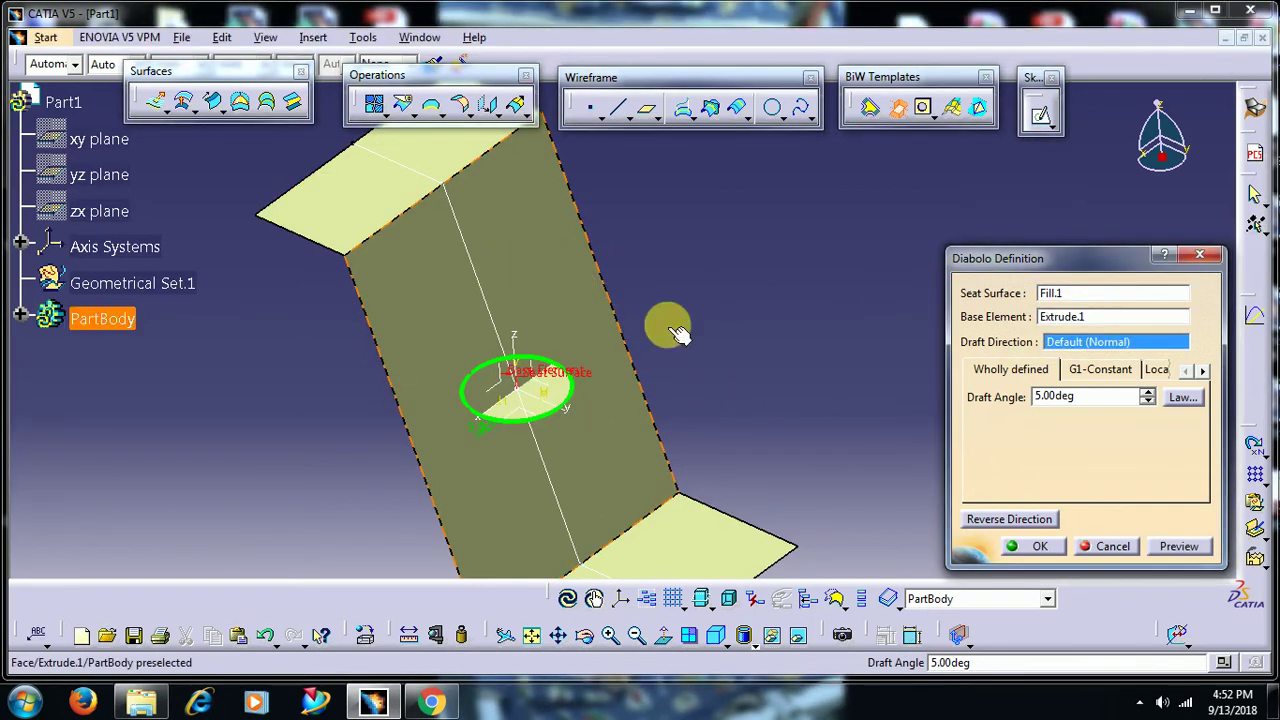
pyautogui.press('Return')
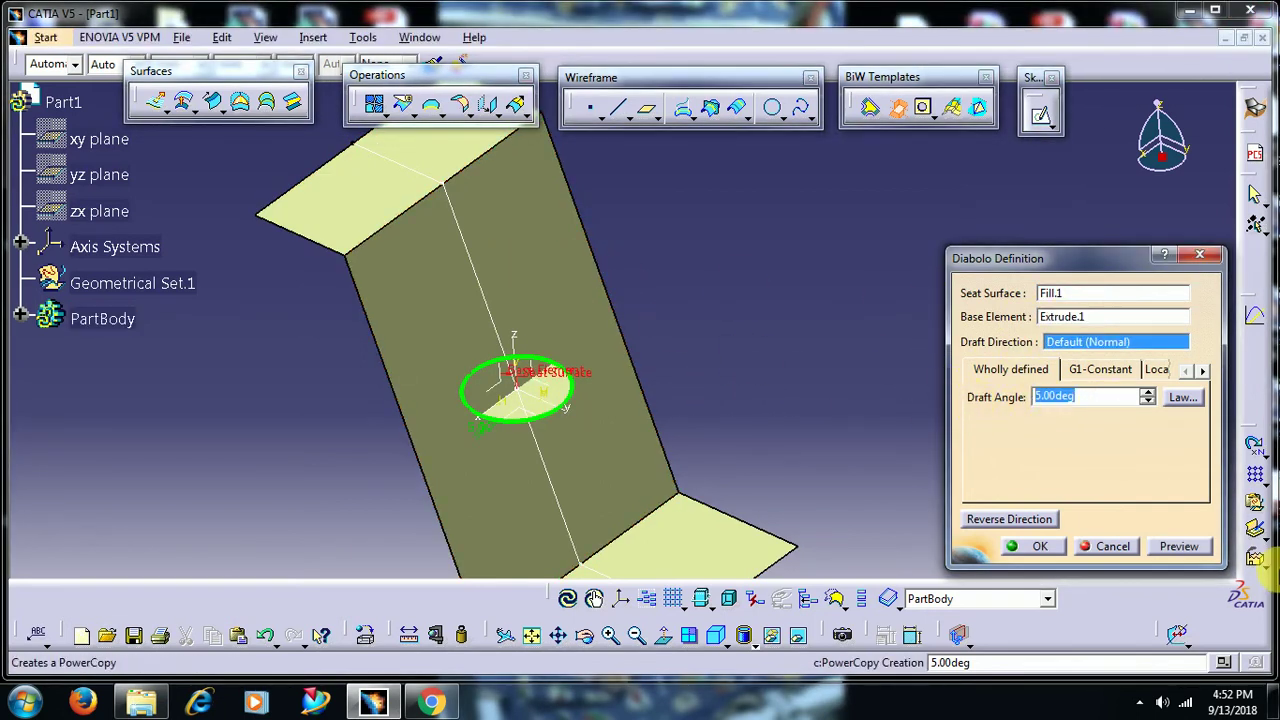
pyautogui.click(1180, 546)
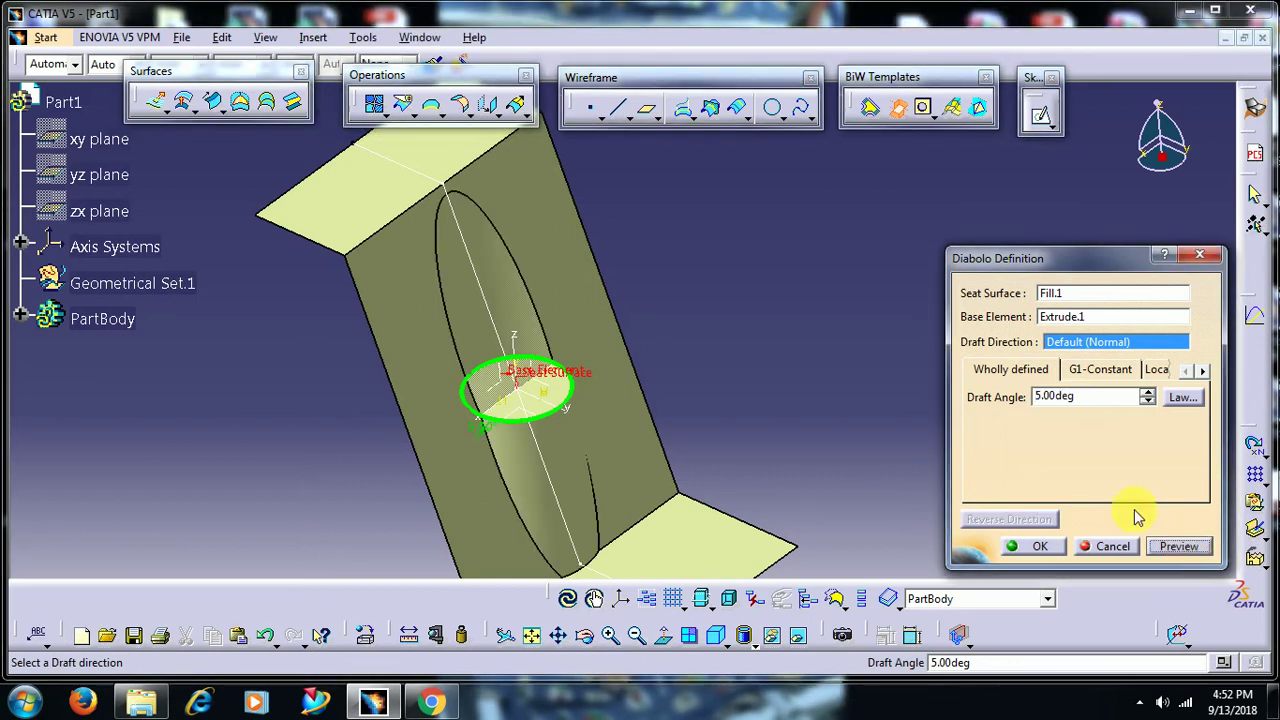
pyautogui.moveTo(838, 408)
pyautogui.mouseDown(button='middle')
pyautogui.moveTo(771, 437)
pyautogui.moveTo(751, 463)
pyautogui.moveTo(878, 453)
pyautogui.mouseUp(button='middle')
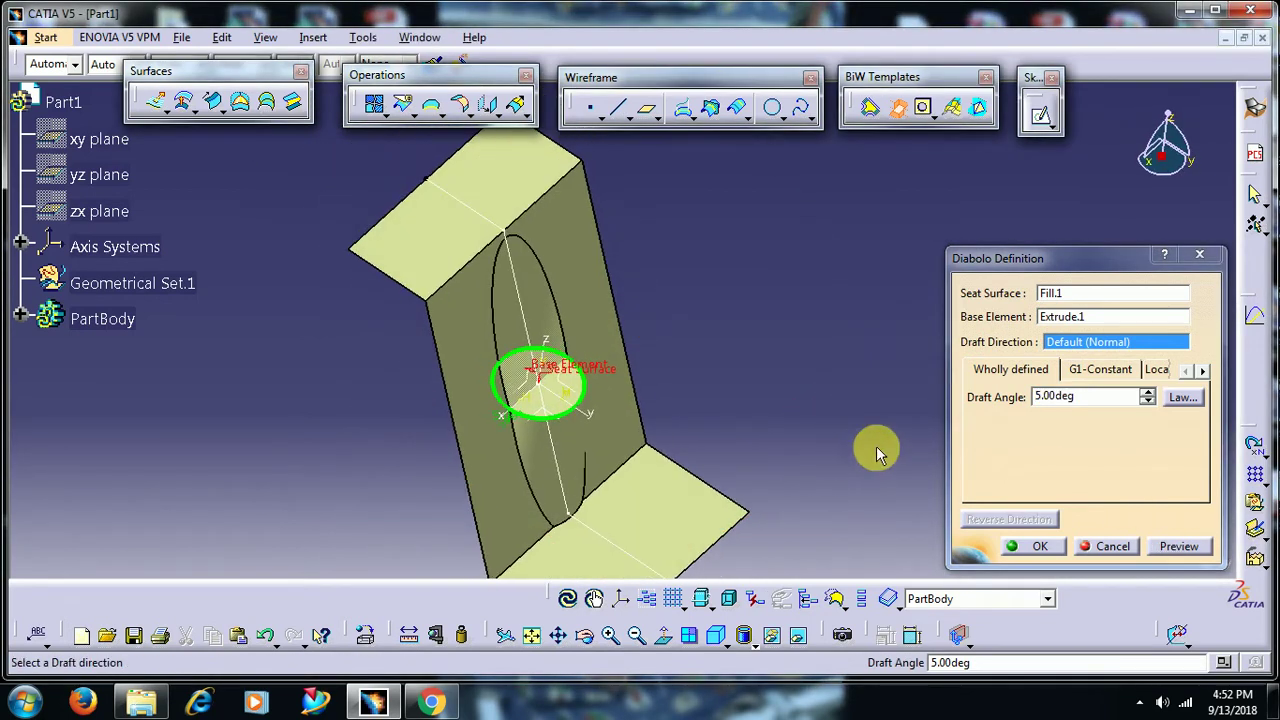
pyautogui.doubleClick(1052, 396)
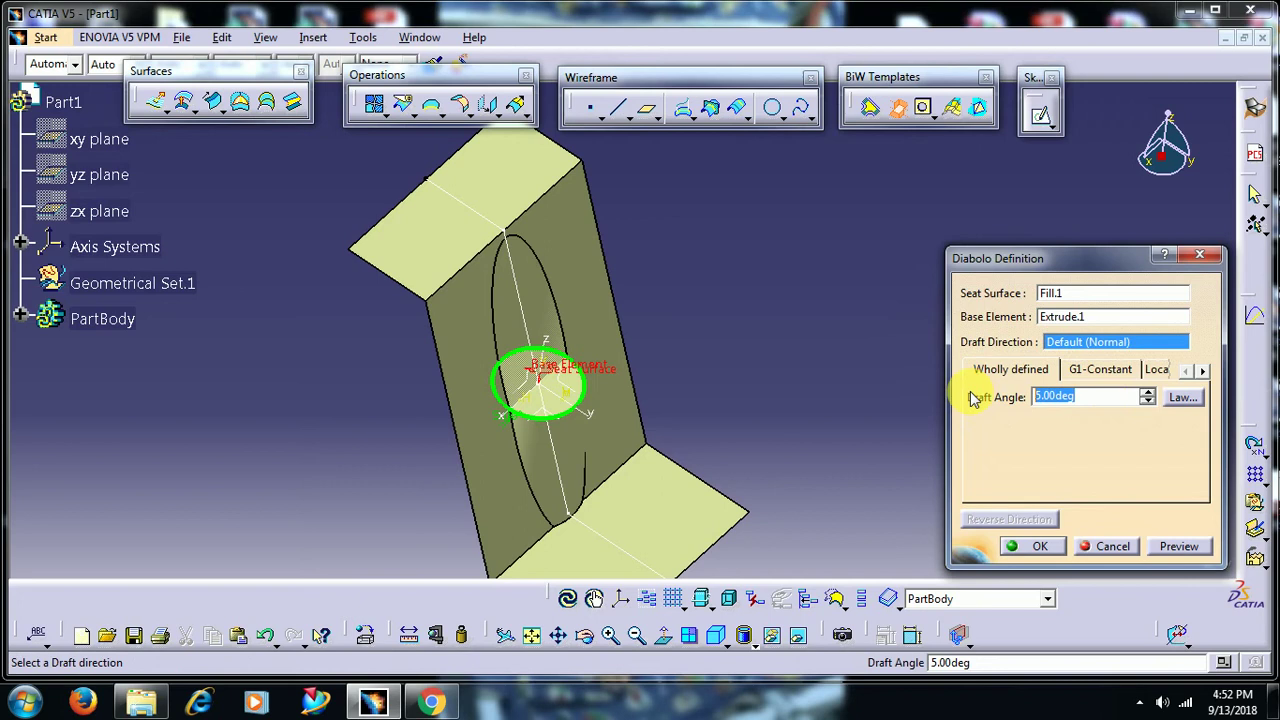
pyautogui.write('20')
pyautogui.press('Return')
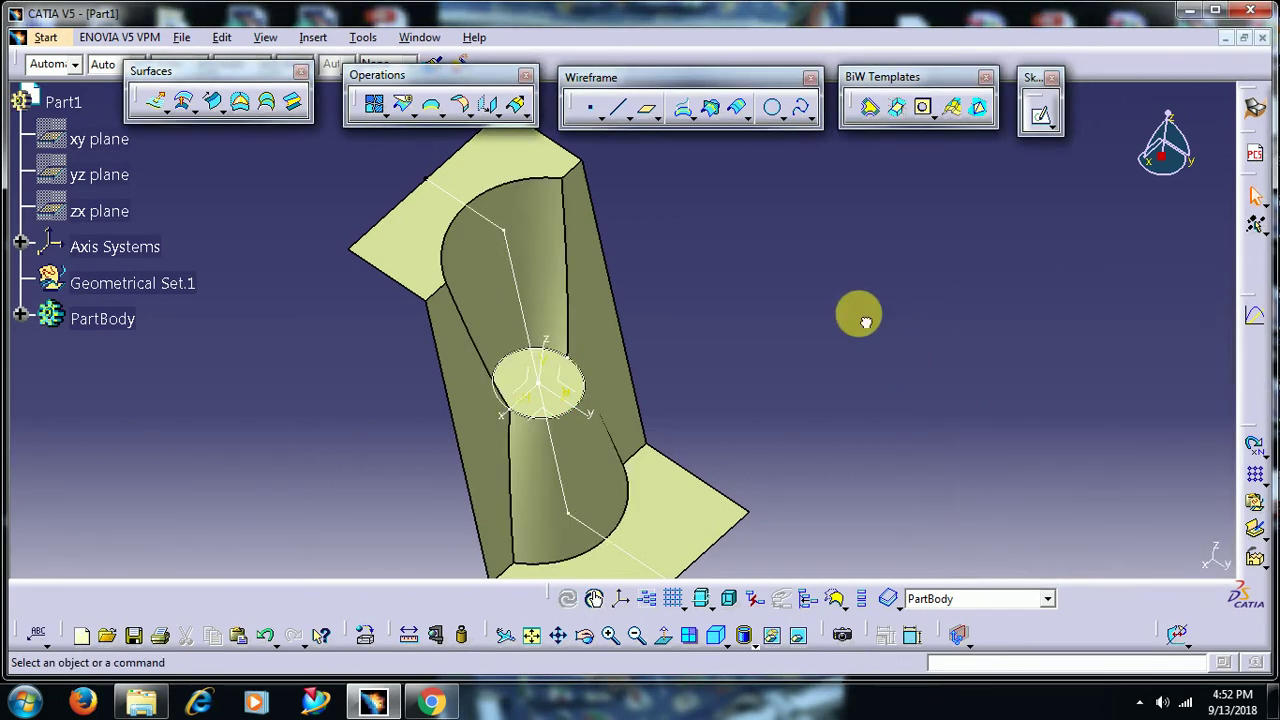
pyautogui.moveTo(857, 314)
pyautogui.mouseDown(button='middle')
pyautogui.moveTo(598, 328)
pyautogui.moveTo(643, 286)
pyautogui.moveTo(737, 243)
pyautogui.moveTo(586, 263)
pyautogui.moveTo(470, 310)
pyautogui.moveTo(531, 371)
pyautogui.moveTo(737, 274)
pyautogui.moveTo(622, 327)
pyautogui.moveTo(551, 294)
pyautogui.moveTo(706, 257)
pyautogui.moveTo(811, 257)
pyautogui.moveTo(800, 280)
pyautogui.moveTo(706, 251)
pyautogui.moveTo(640, 409)
pyautogui.moveTo(670, 333)
pyautogui.moveTo(634, 357)
pyautogui.mouseUp(button='middle')
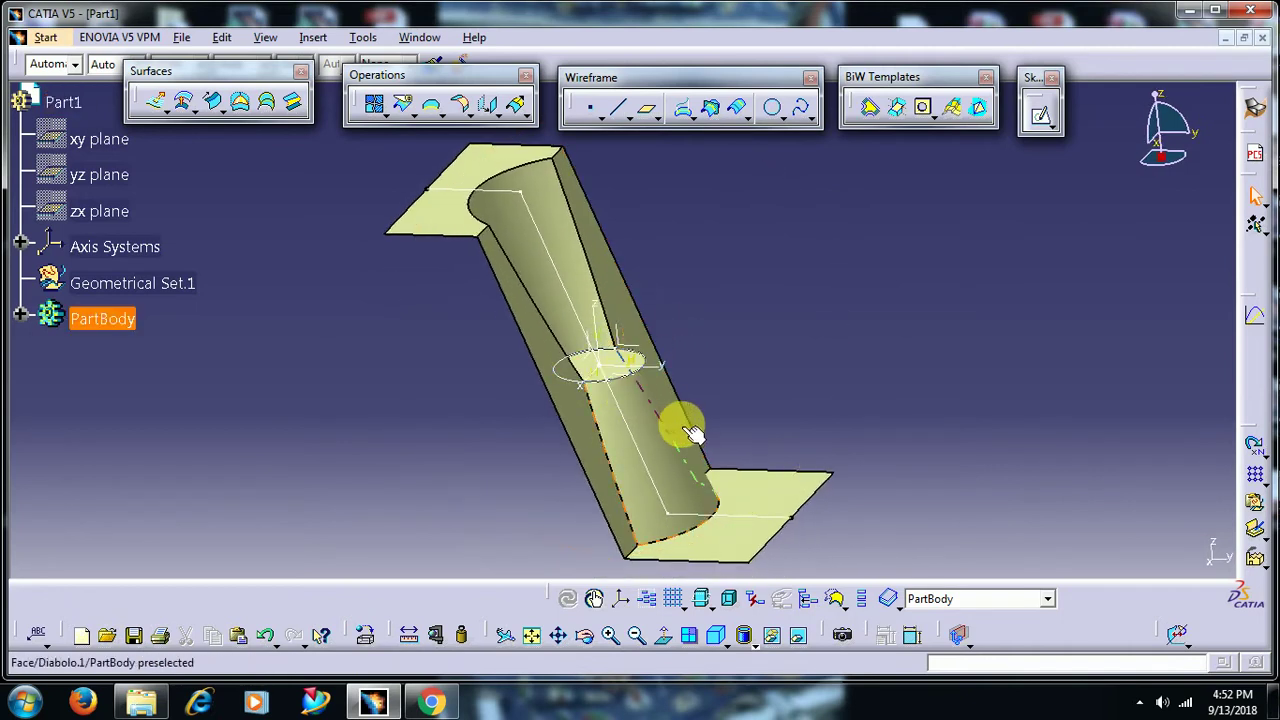
pyautogui.moveTo(677, 423)
pyautogui.mouseDown(button='middle')
pyautogui.moveTo(754, 390)
pyautogui.moveTo(571, 394)
pyautogui.moveTo(720, 271)
pyautogui.moveTo(621, 388)
pyautogui.moveTo(666, 237)
pyautogui.moveTo(571, 309)
pyautogui.moveTo(637, 254)
pyautogui.mouseUp(button='middle')
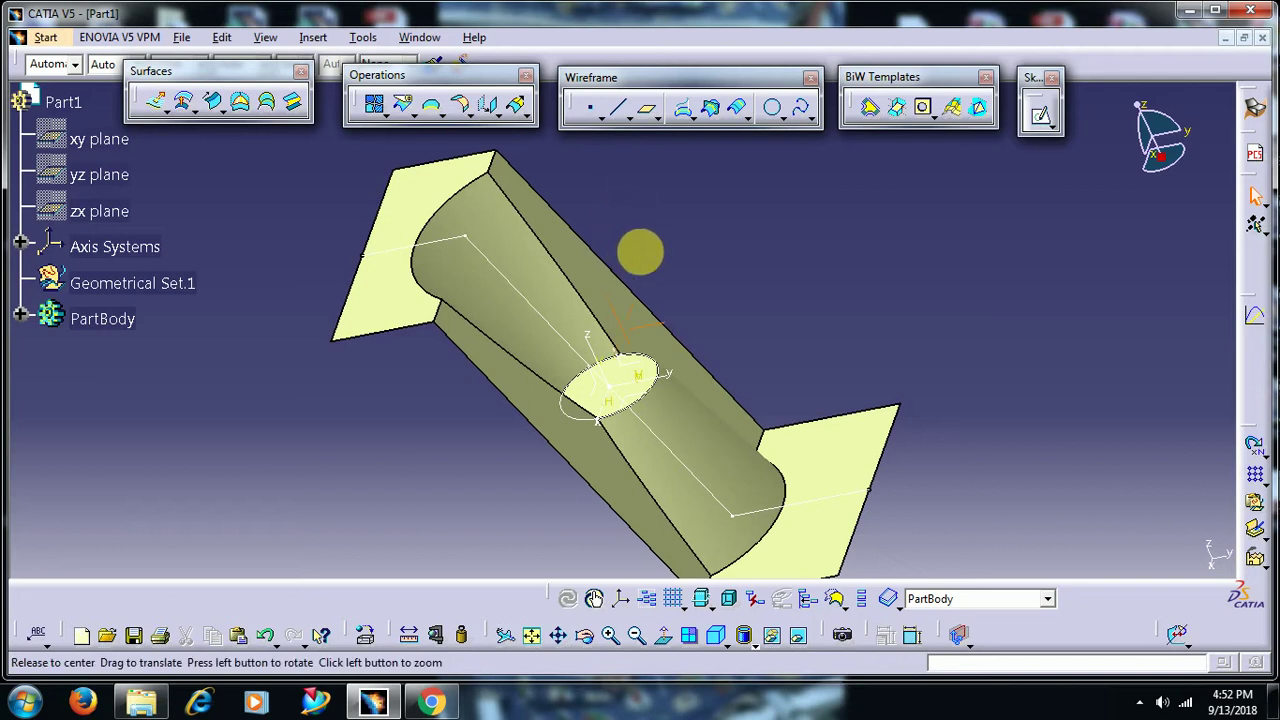
pyautogui.moveTo(638, 258); pyautogui.dragTo(606, 262, button='middle')
# - Edit Diabolo.1, raising the draft angle until an update error, then settling at 24°
pyautogui.click(543, 286)
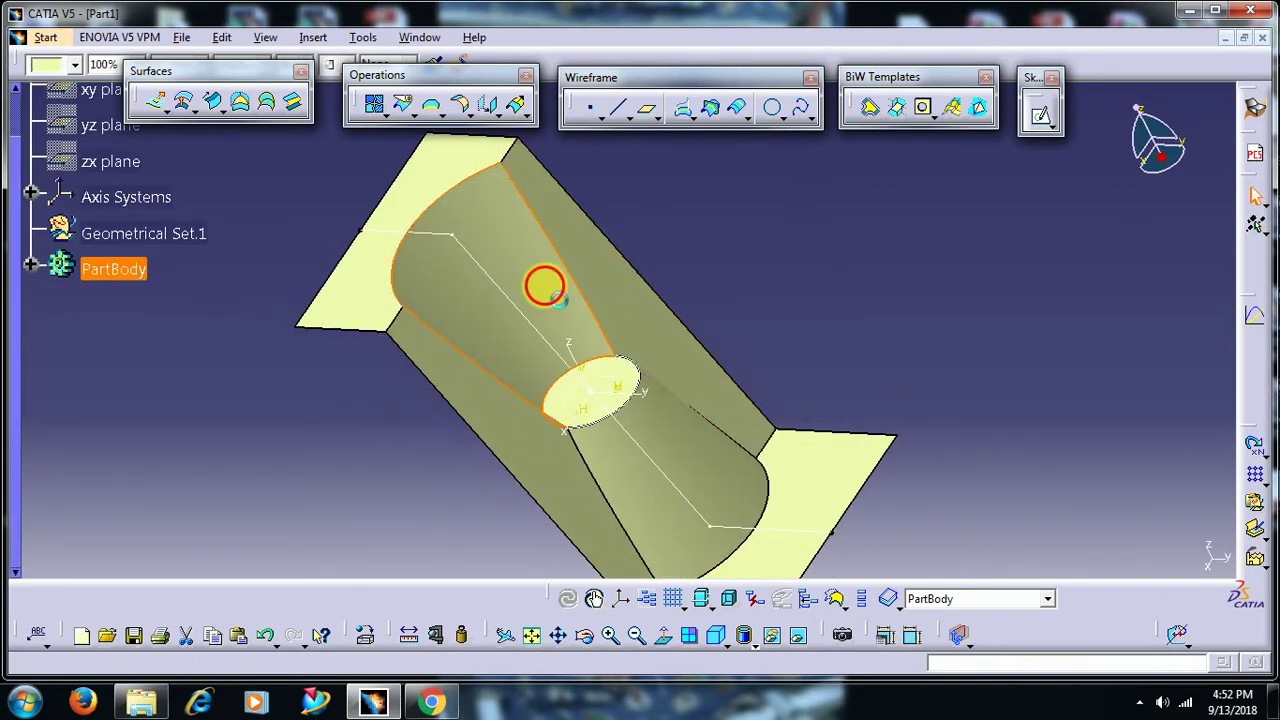
pyautogui.click(1150, 393)
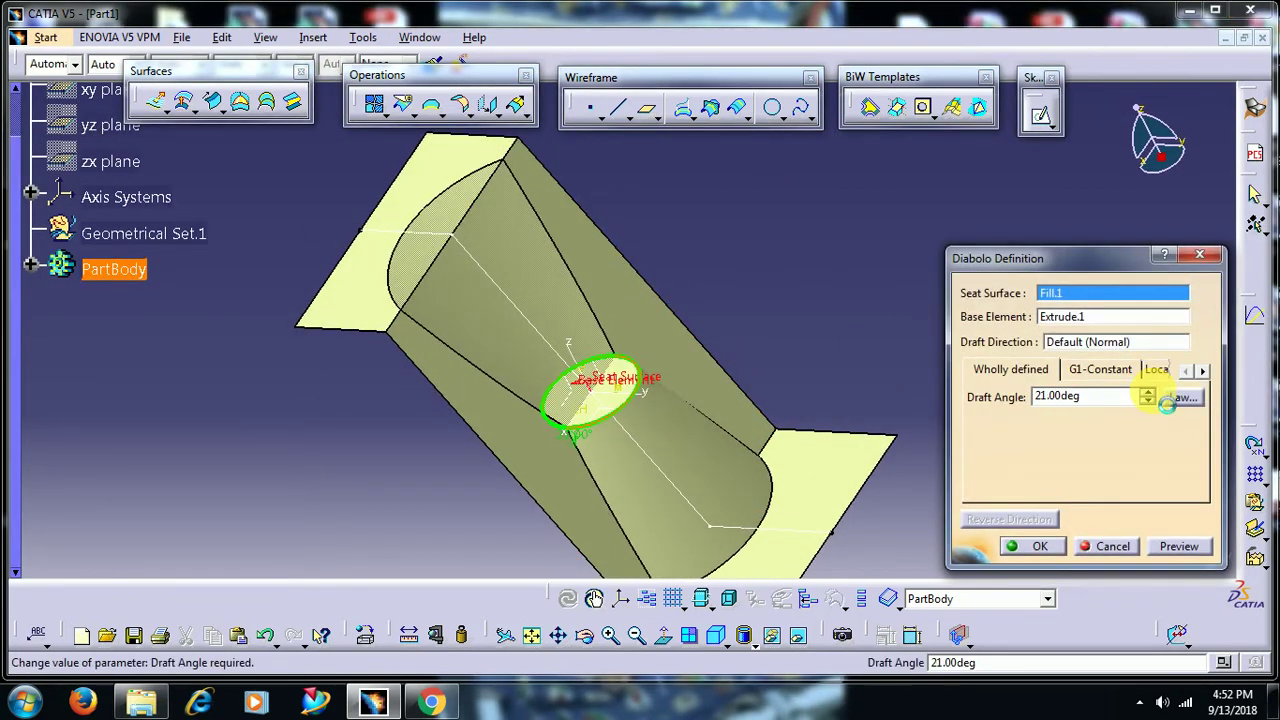
pyautogui.click(1148, 393)
pyautogui.click(1148, 393)
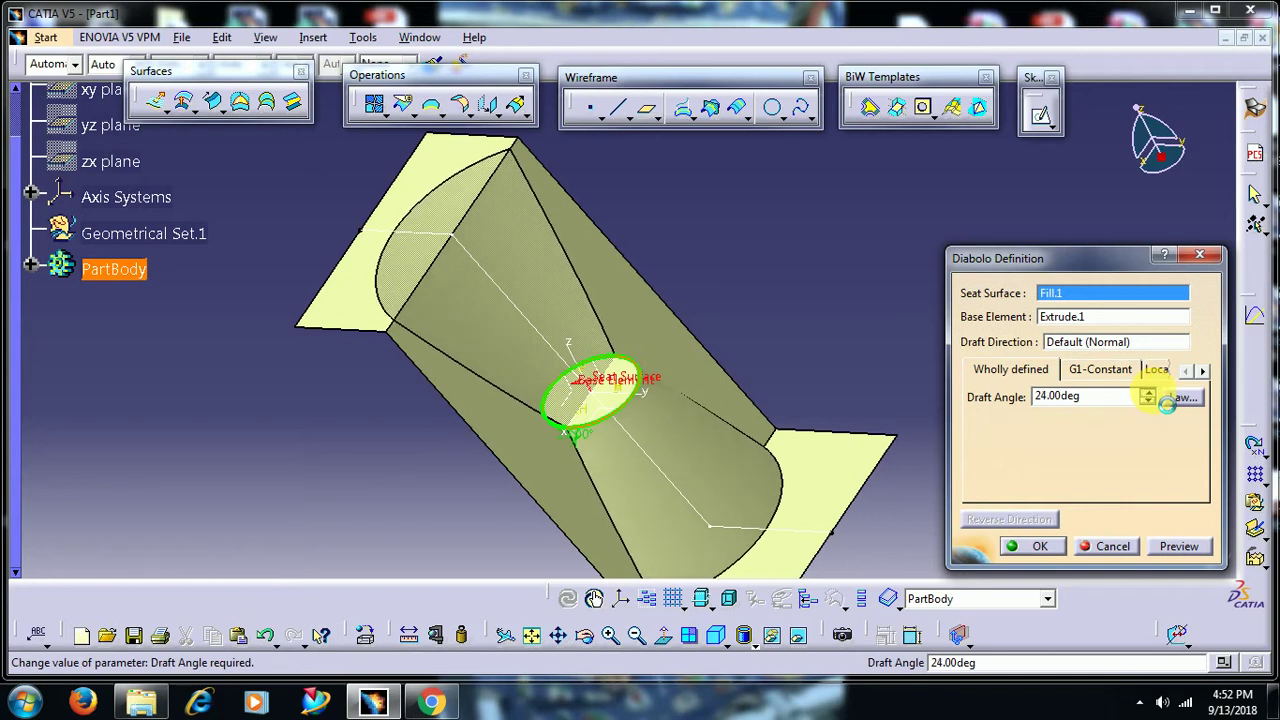
pyautogui.click(1149, 393)
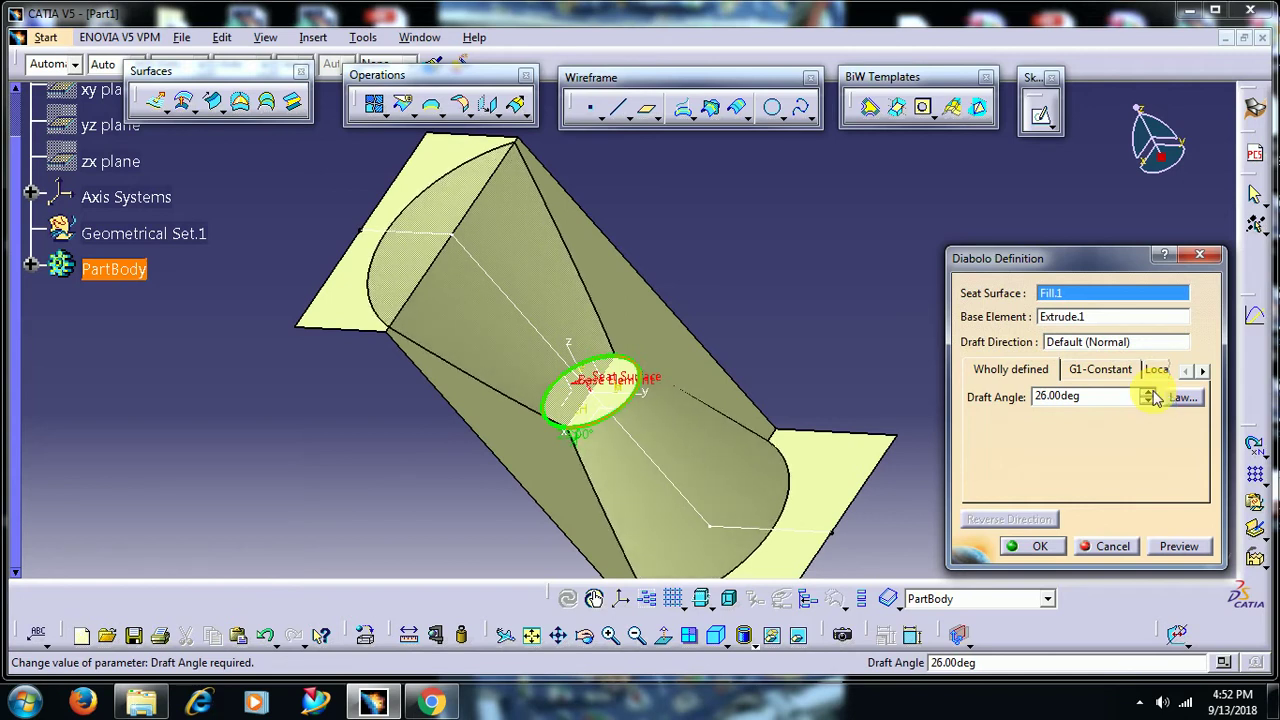
pyautogui.click(1148, 393)
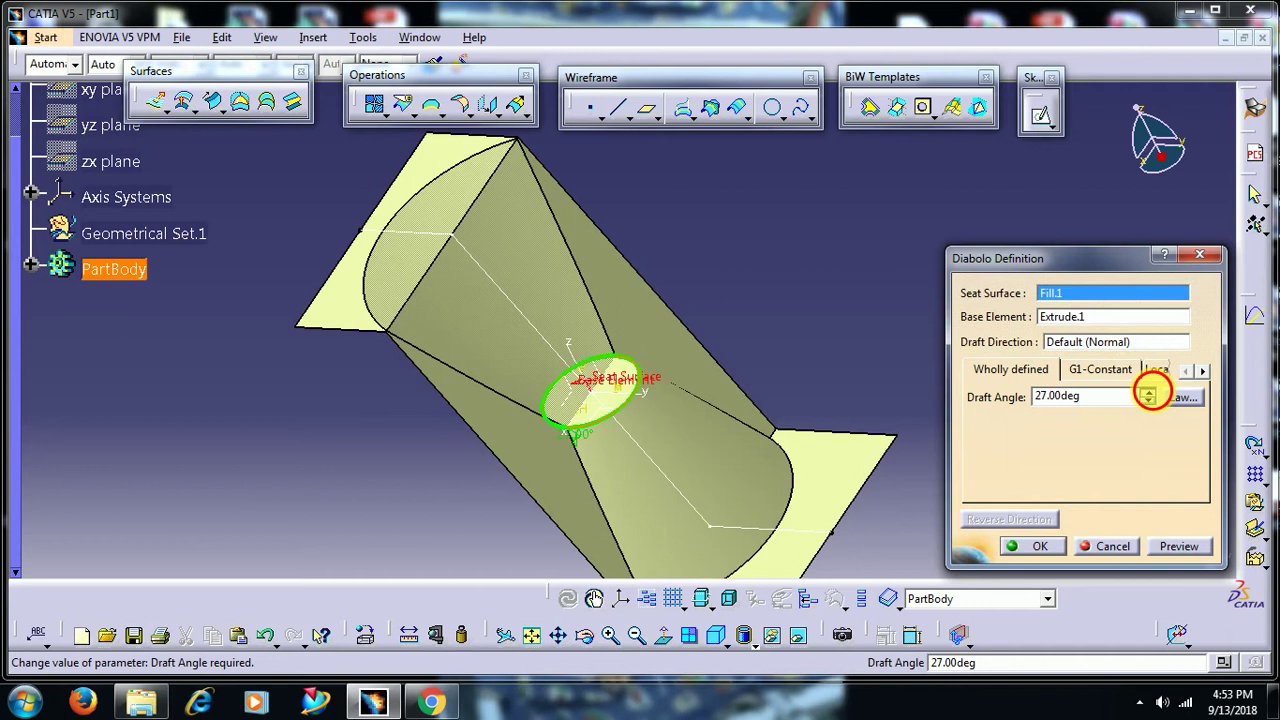
pyautogui.click(1148, 393)
pyautogui.click(764, 406)
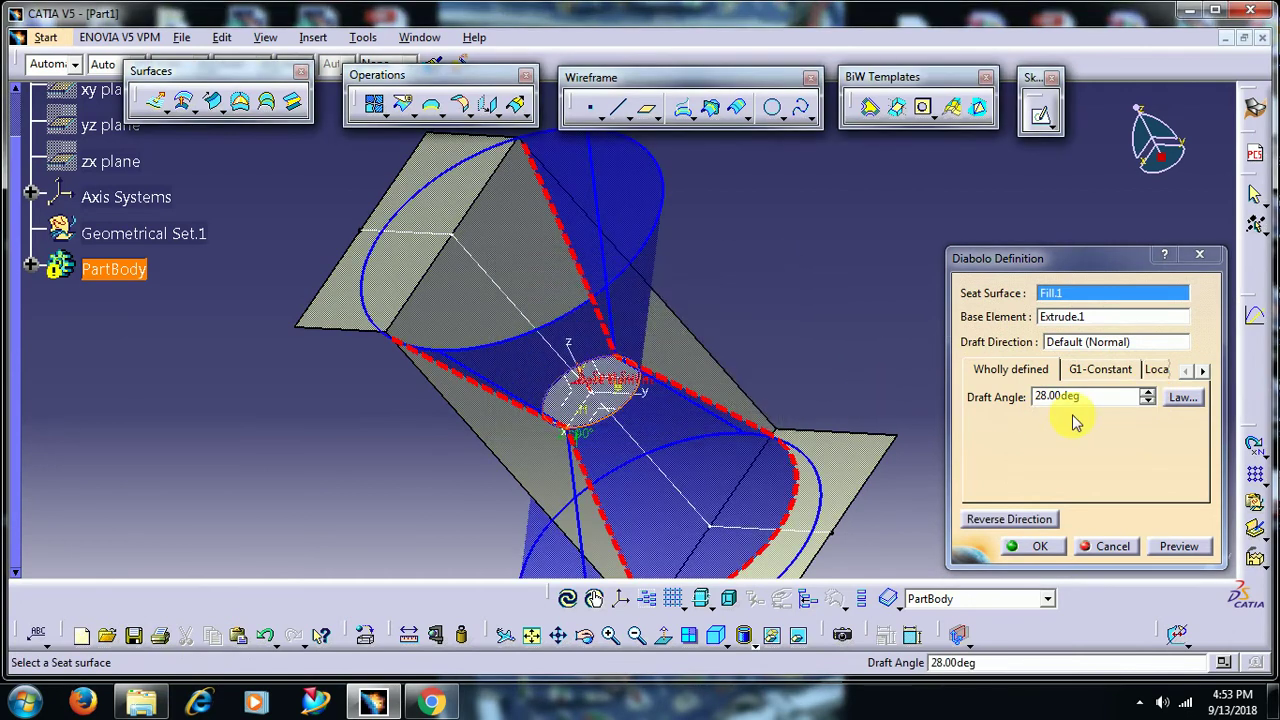
pyautogui.click(1147, 402)
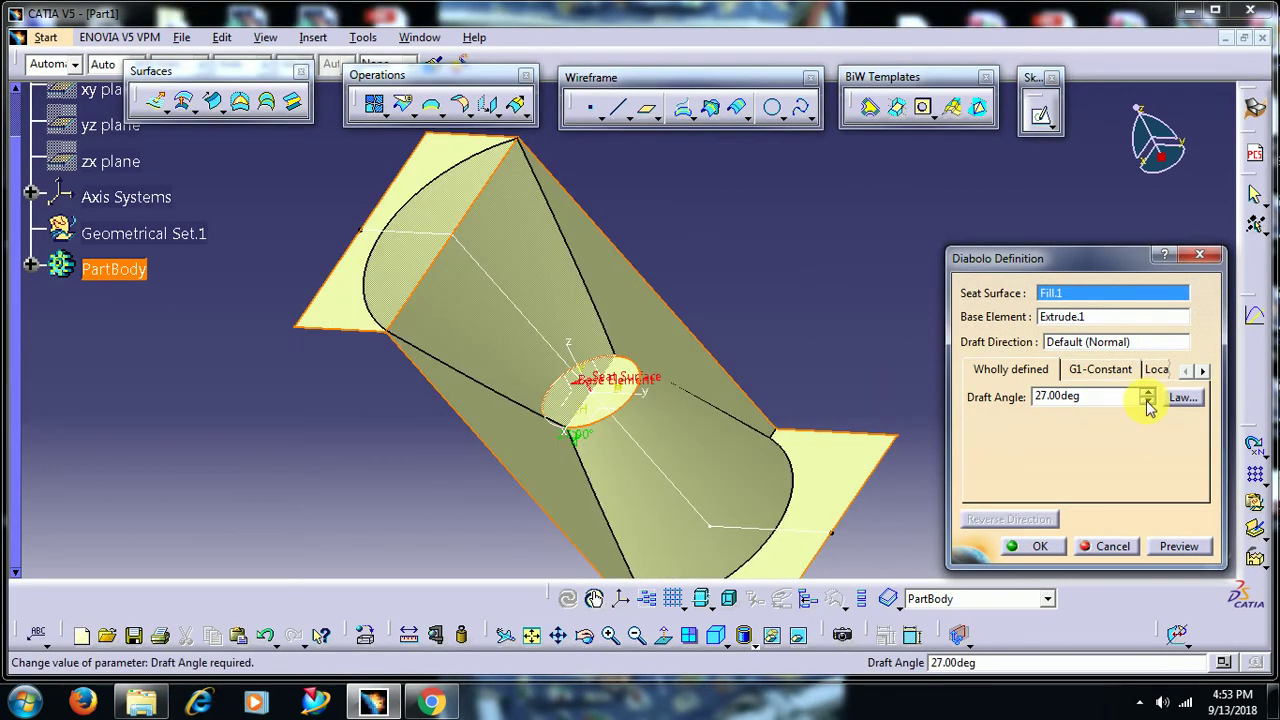
pyautogui.click(1147, 402)
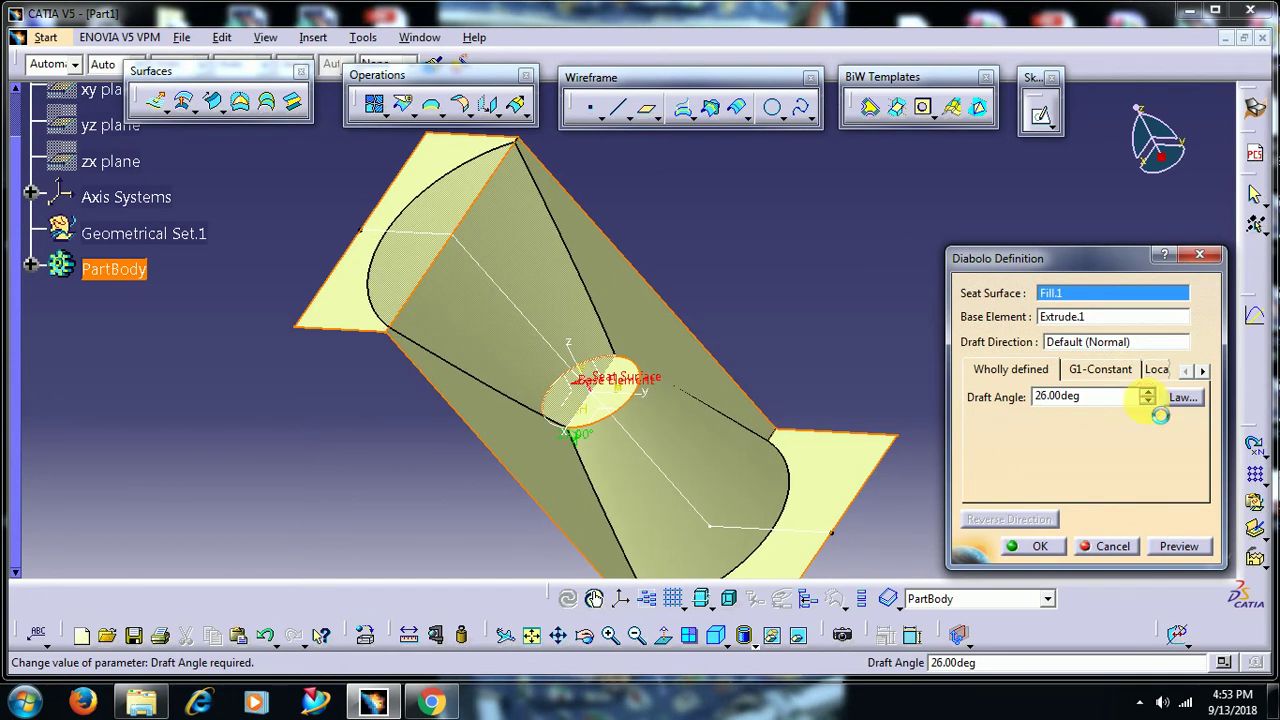
pyautogui.click(1147, 402)
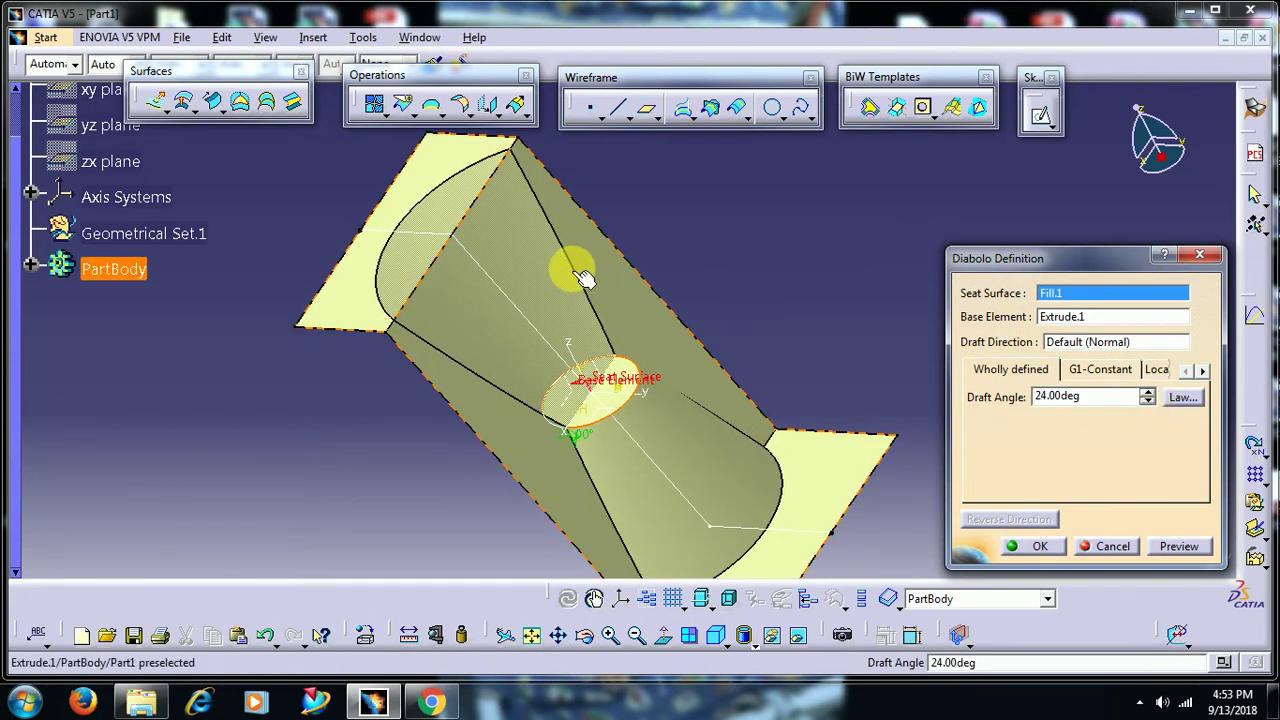
# - Confirm the 24° diabolo, then delete it and dismiss the Axis System dialog
pyautogui.click(1035, 546)
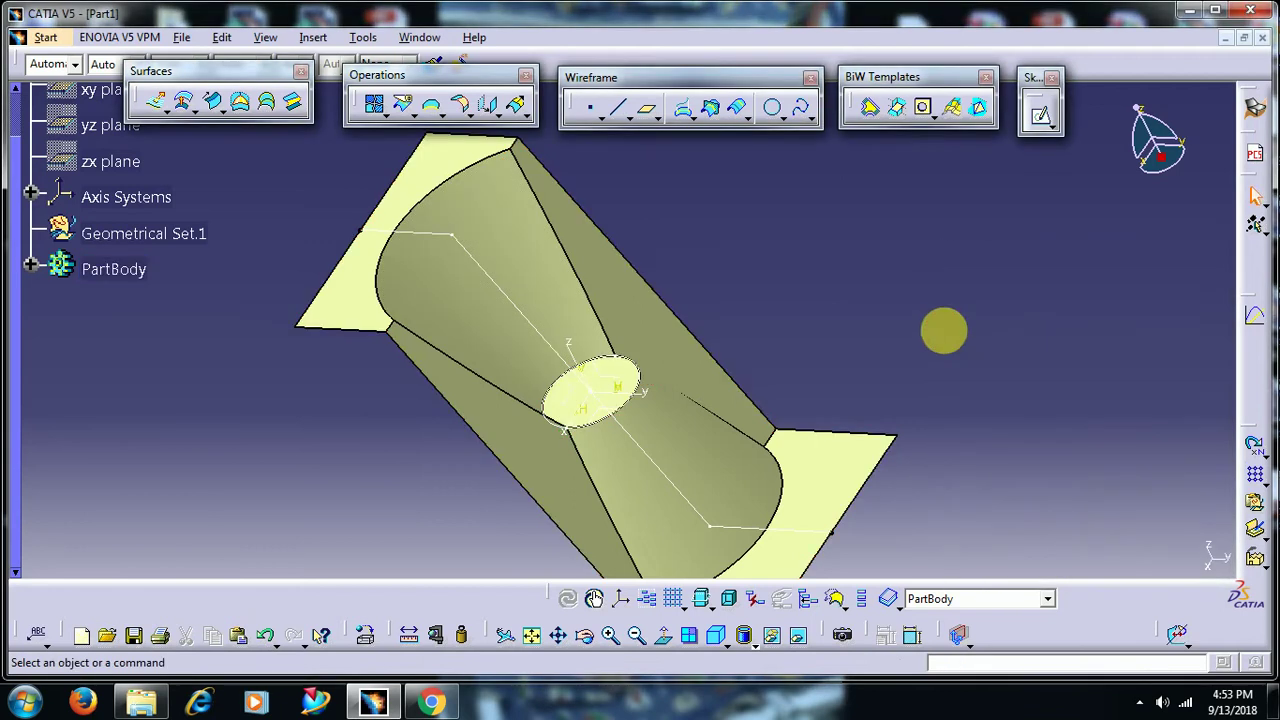
pyautogui.rightClick(527, 266)
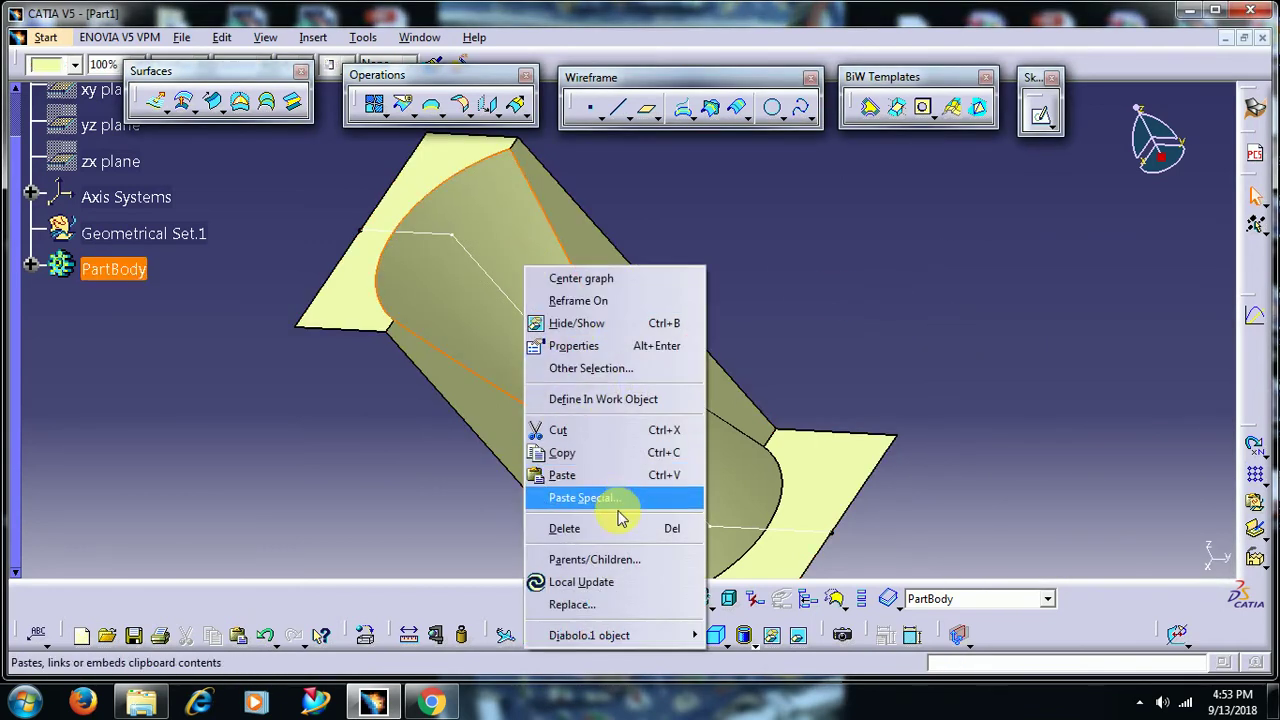
pyautogui.click(565, 528)
pyautogui.click(1096, 545)
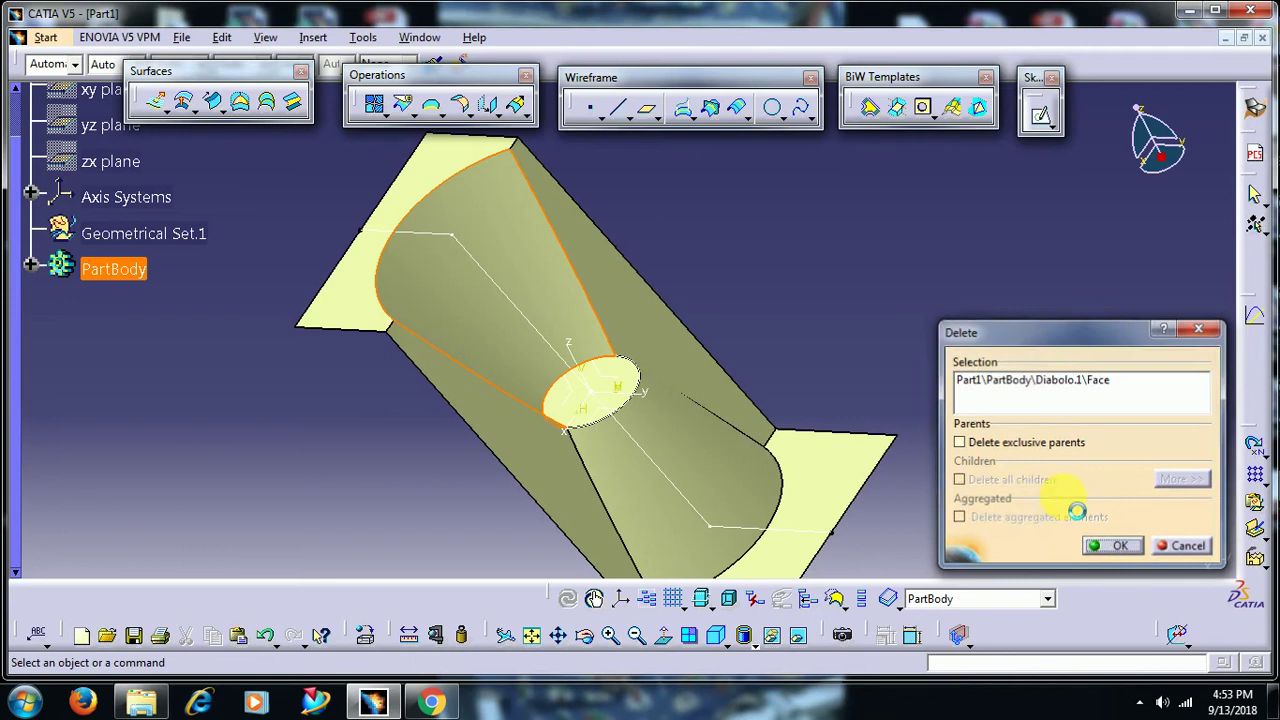
pyautogui.moveTo(706, 260)
pyautogui.mouseDown(button='middle')
pyautogui.moveTo(754, 297)
pyautogui.moveTo(693, 400)
pyautogui.mouseUp(button='middle')
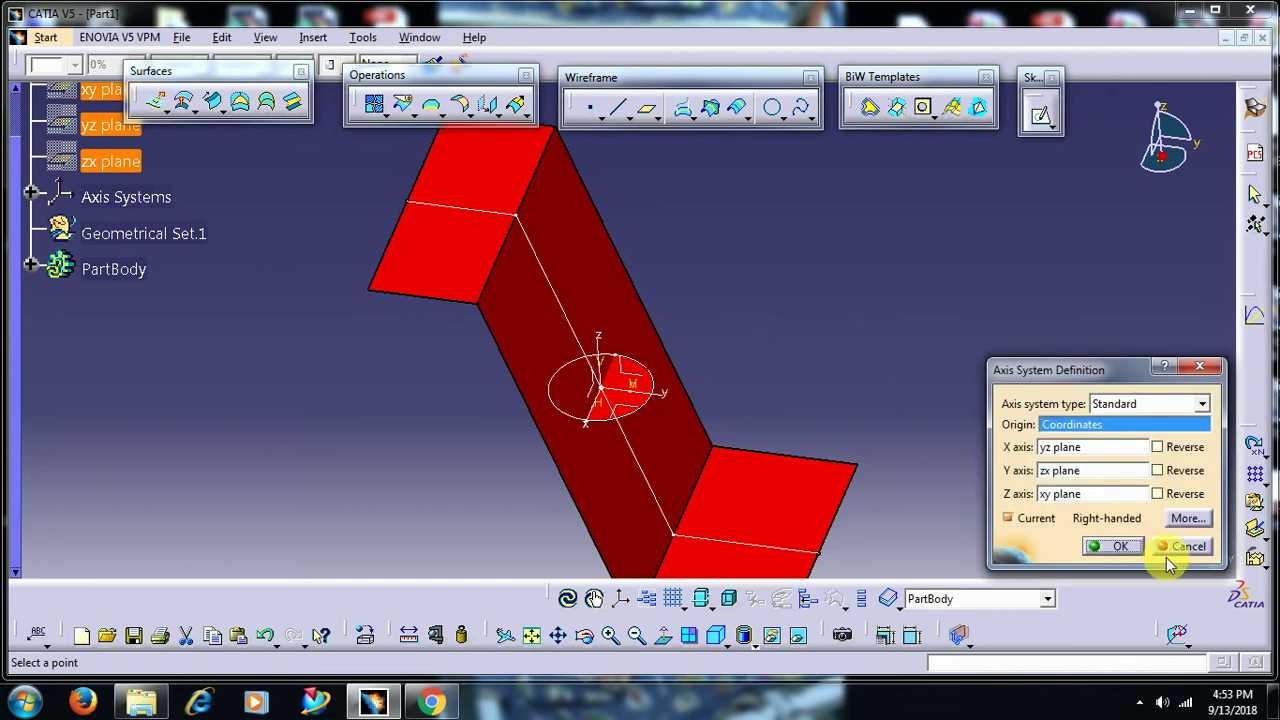
pyautogui.click(1200, 547)
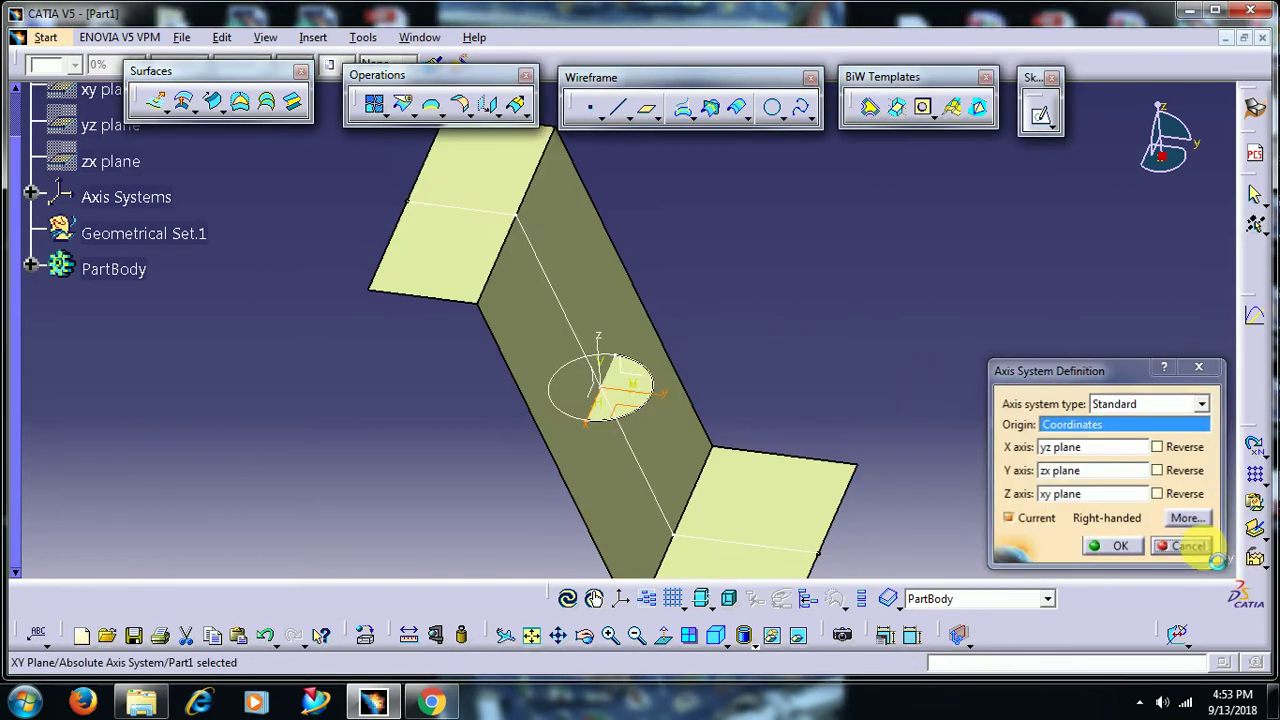
# - In the seat sketch, replace the circle with a small rectangle around the origin
pyautogui.doubleClick(640, 364)
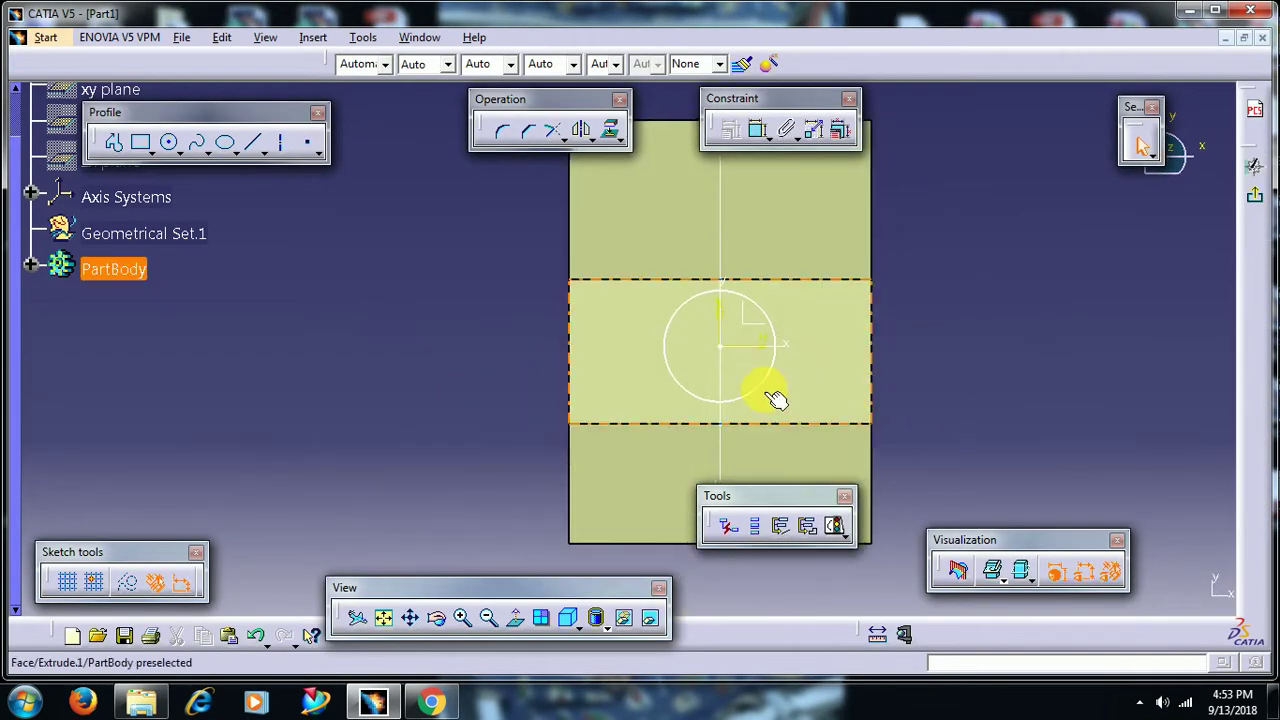
pyautogui.rightClick(760, 392)
pyautogui.click(801, 342)
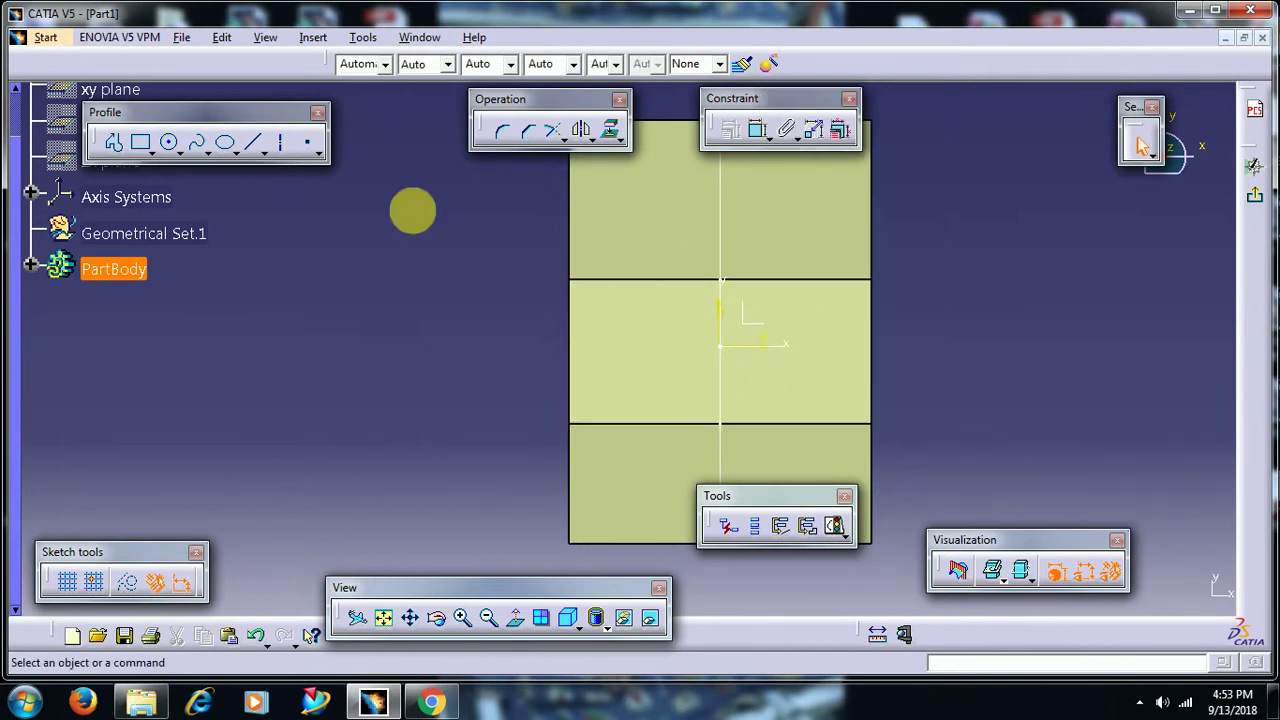
pyautogui.click(145, 143)
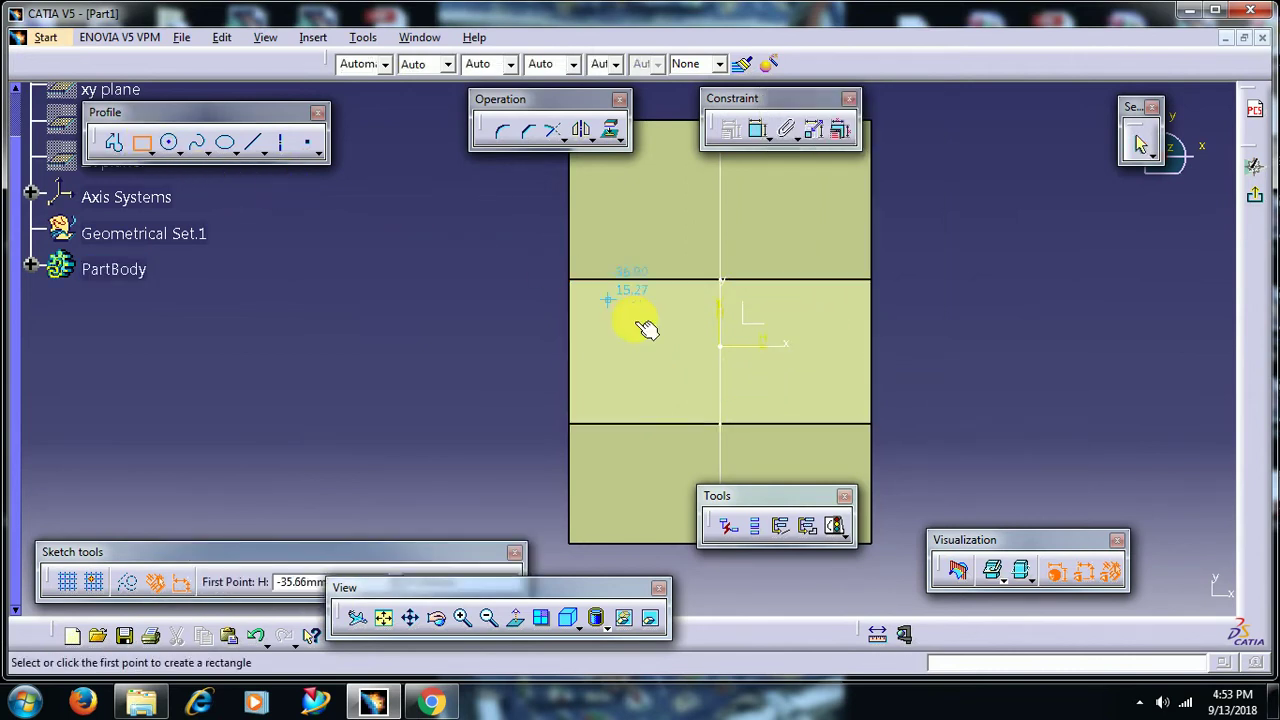
pyautogui.click(760, 377)
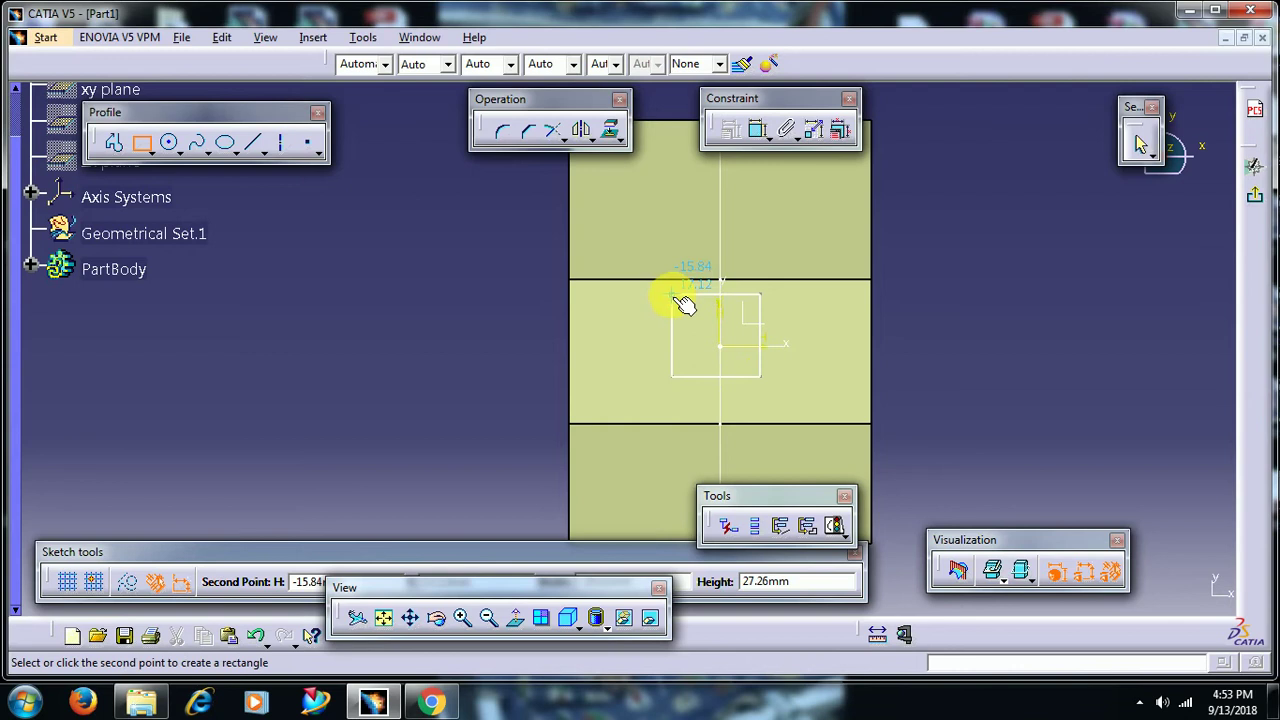
pyautogui.click(672, 295)
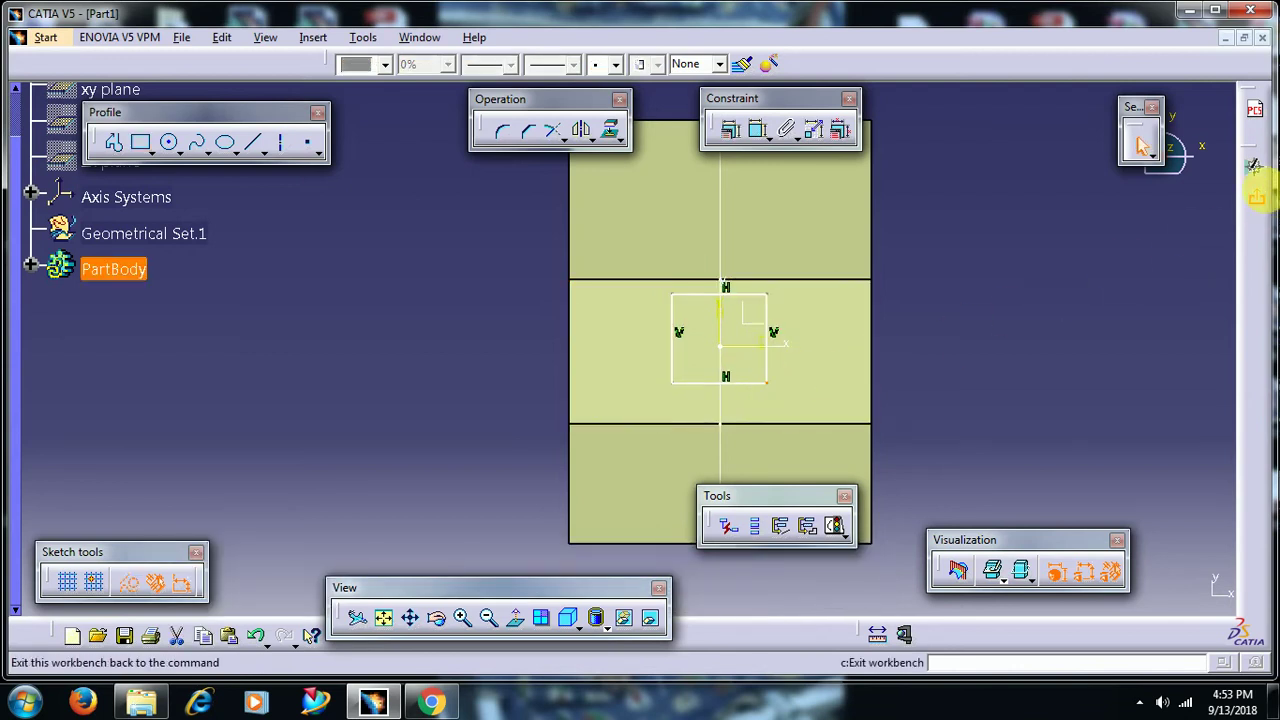
pyautogui.click(1141, 146)
pyautogui.moveTo(826, 274)
pyautogui.mouseDown(button='middle')
pyautogui.moveTo(818, 322)
pyautogui.moveTo(810, 312)
pyautogui.mouseUp(button='middle')
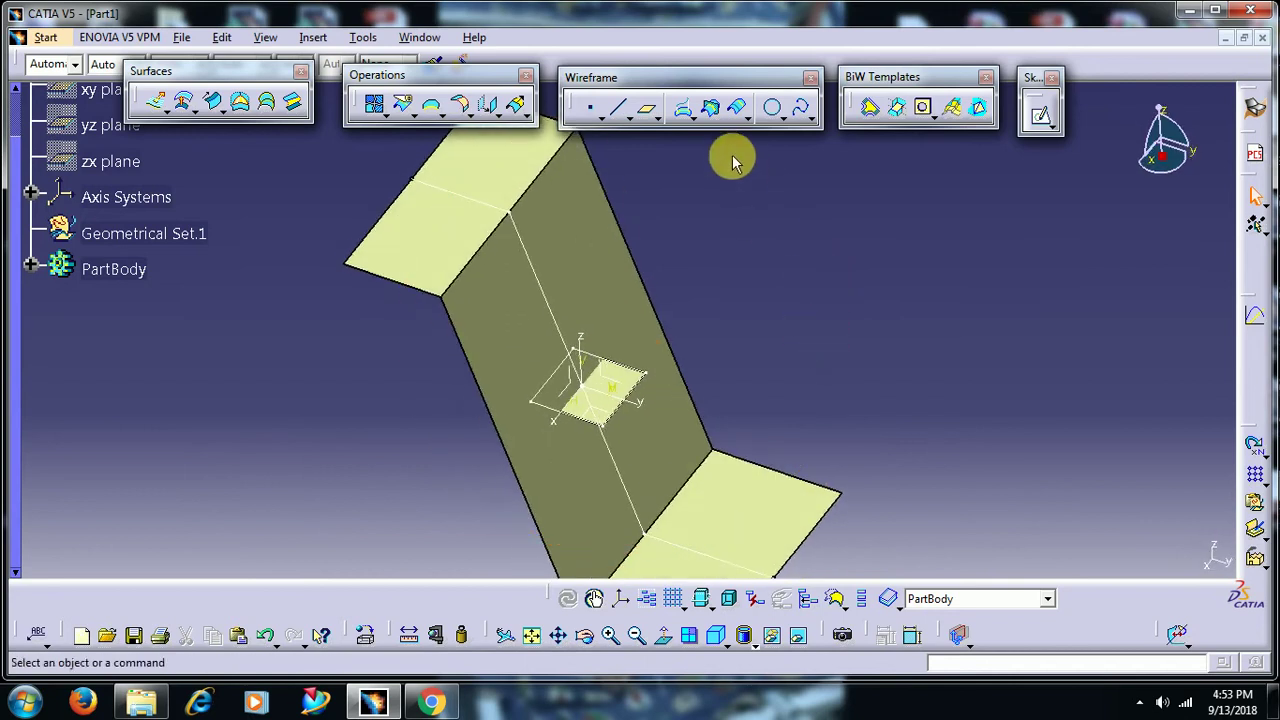
# - Create a diabolo with Fill.1 as seat, Extrude.1 as base, and a 9° draft angle
pyautogui.click(896, 107)
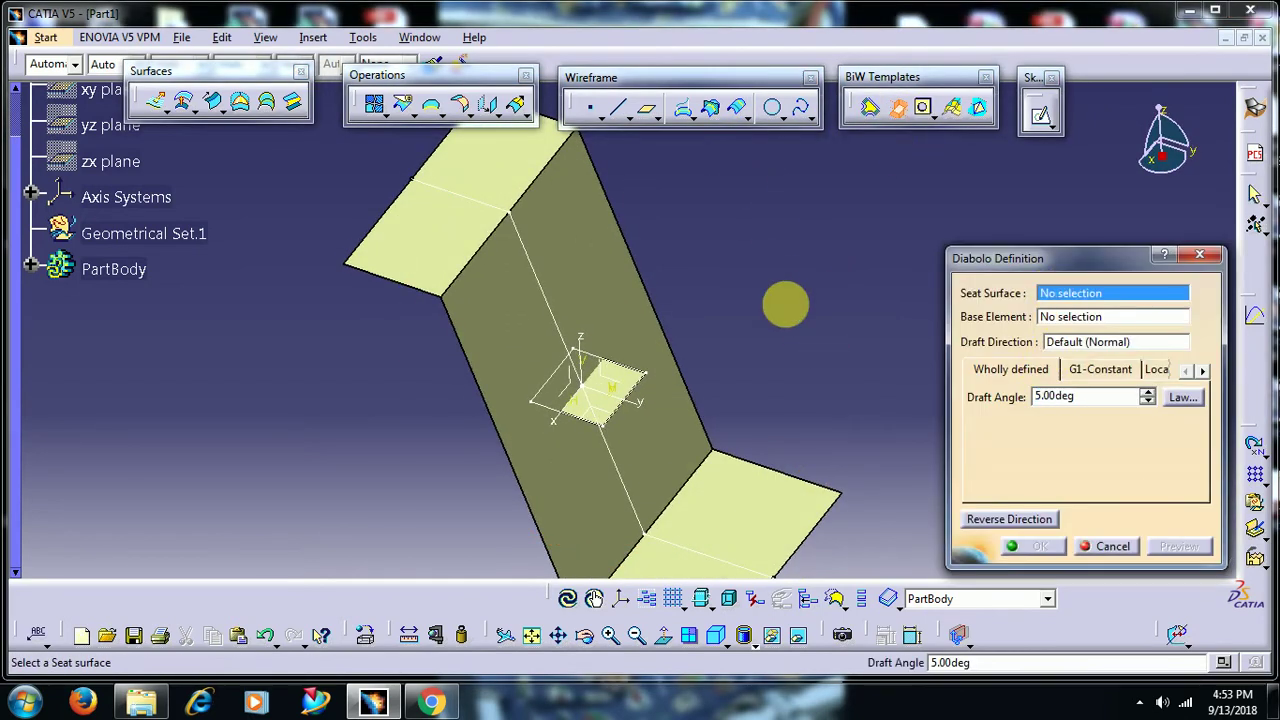
pyautogui.click(622, 372)
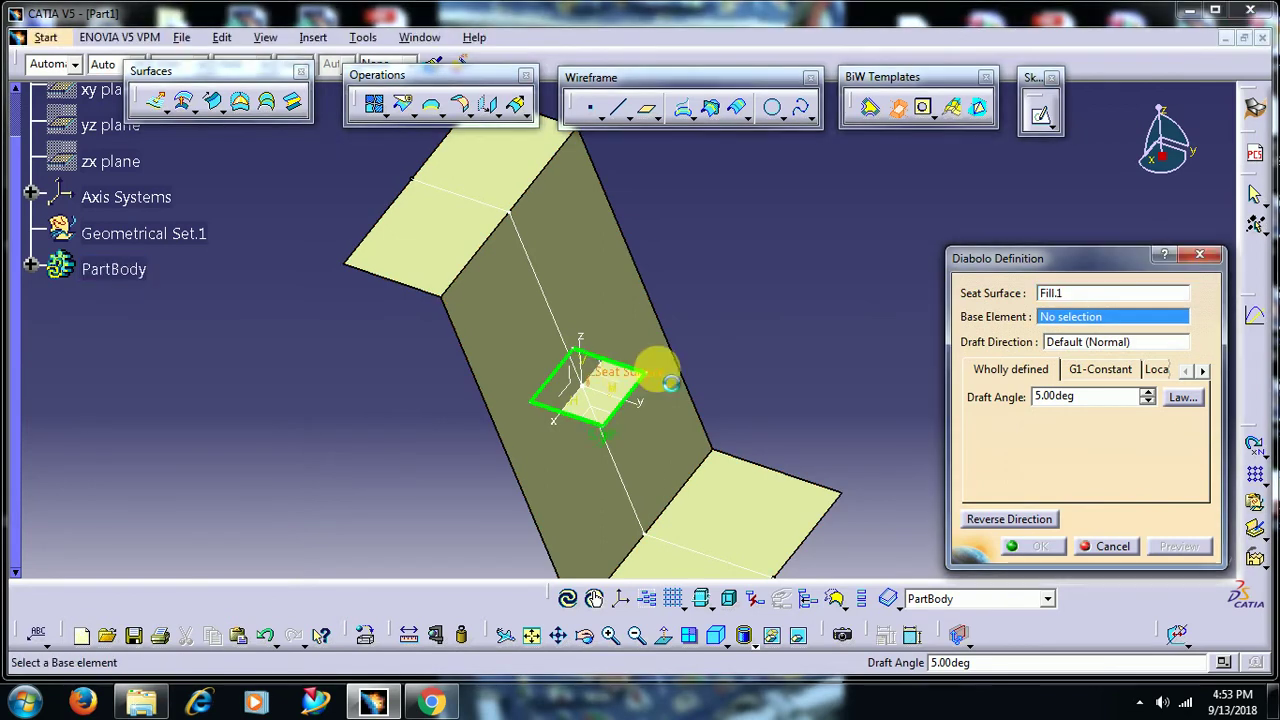
pyautogui.click(571, 251)
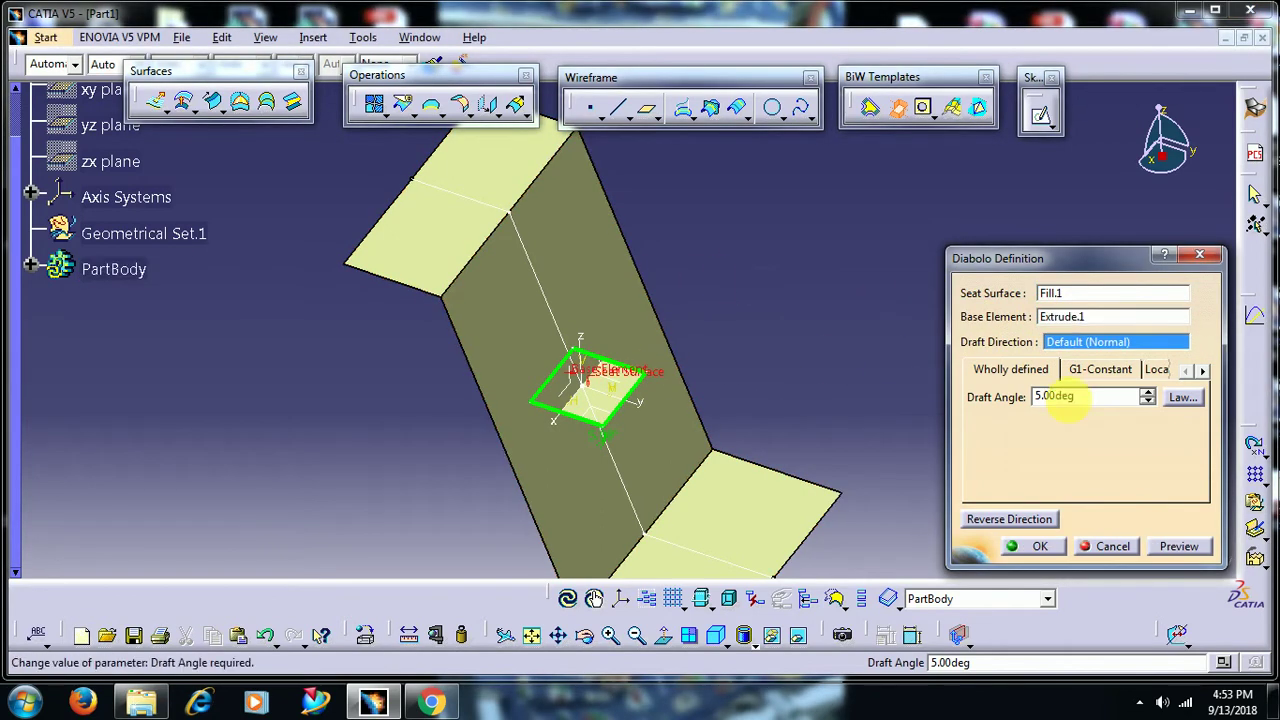
pyautogui.click(1180, 547)
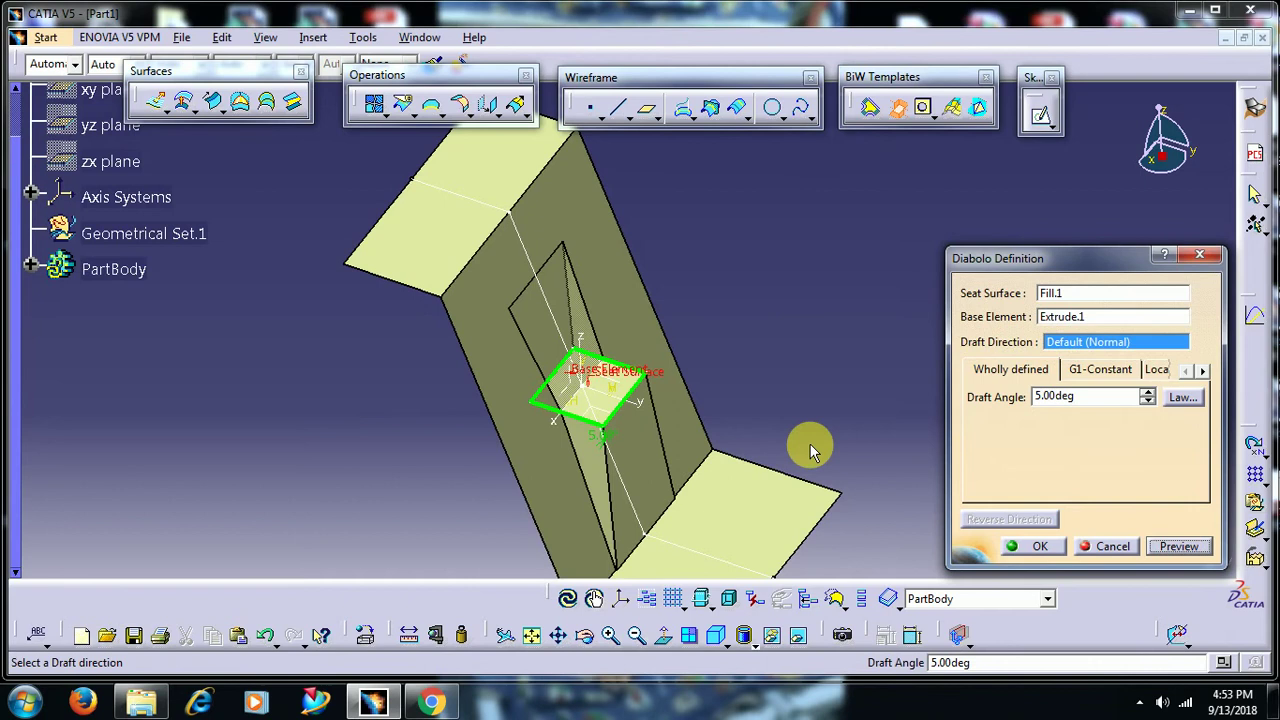
pyautogui.moveTo(810, 450); pyautogui.dragTo(737, 434, button='middle')
pyautogui.click(1149, 393)
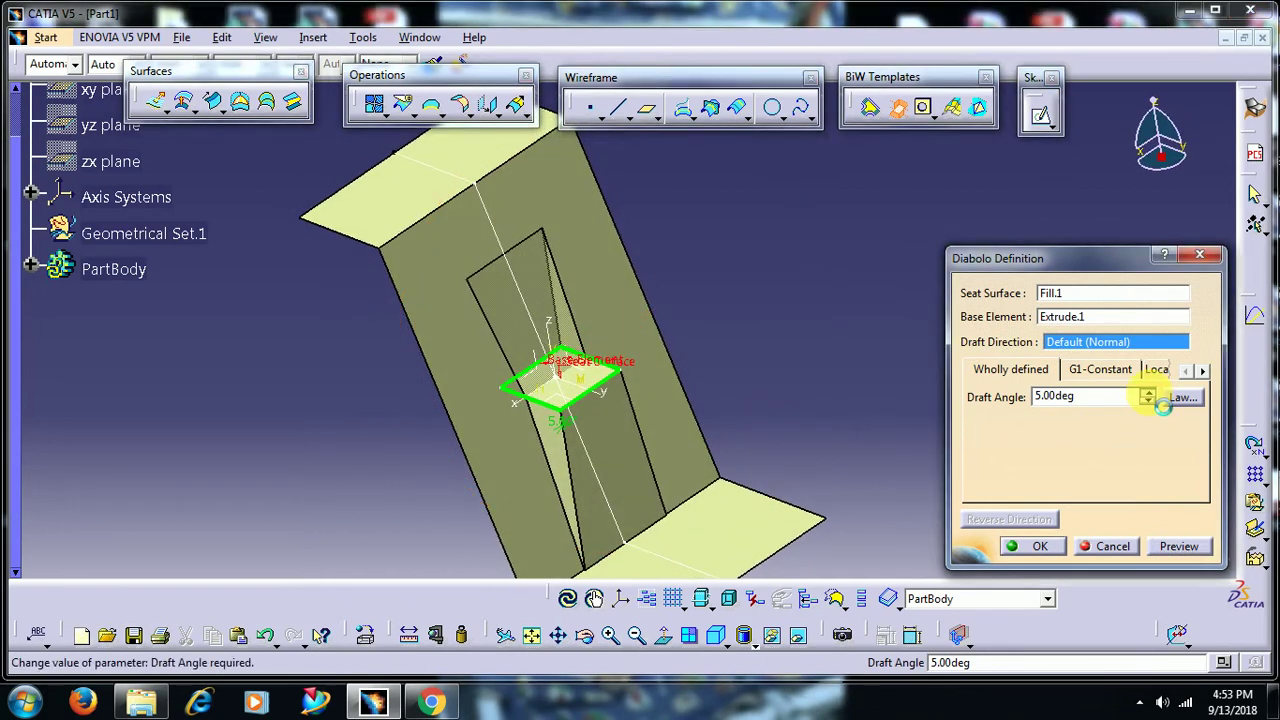
pyautogui.click(1149, 393)
pyautogui.click(1149, 393)
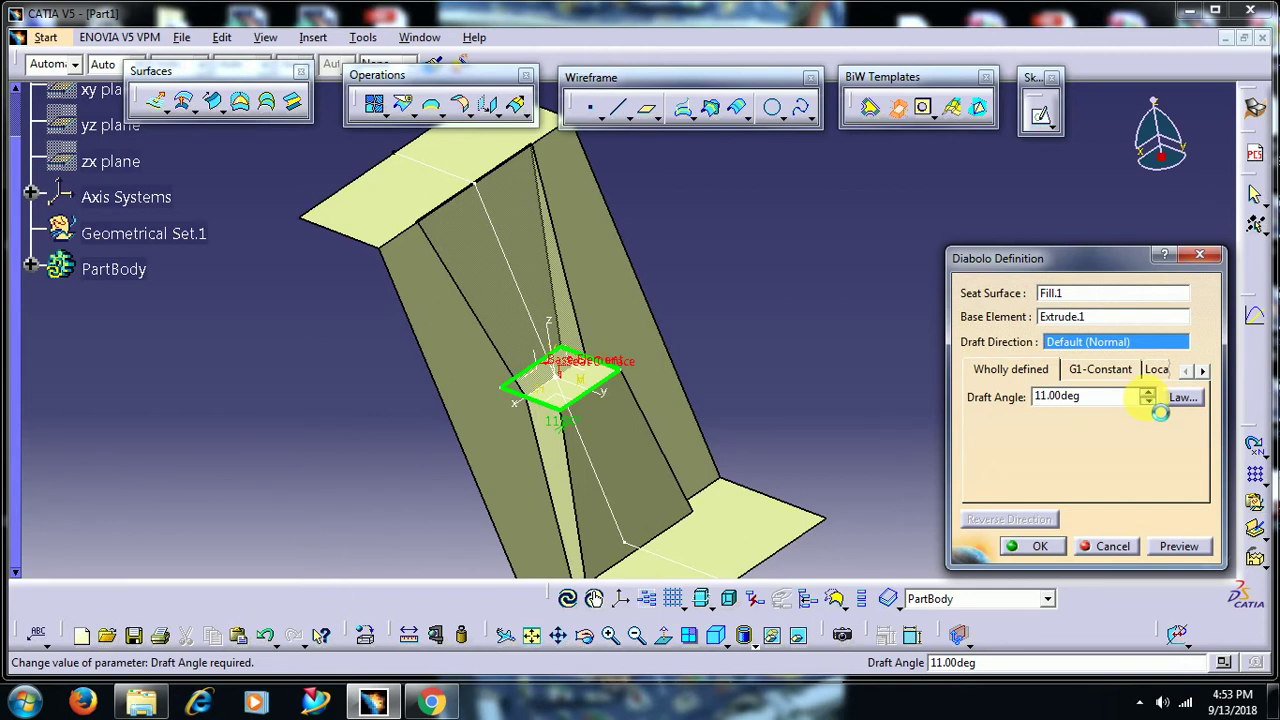
pyautogui.click(1148, 401)
pyautogui.click(1040, 546)
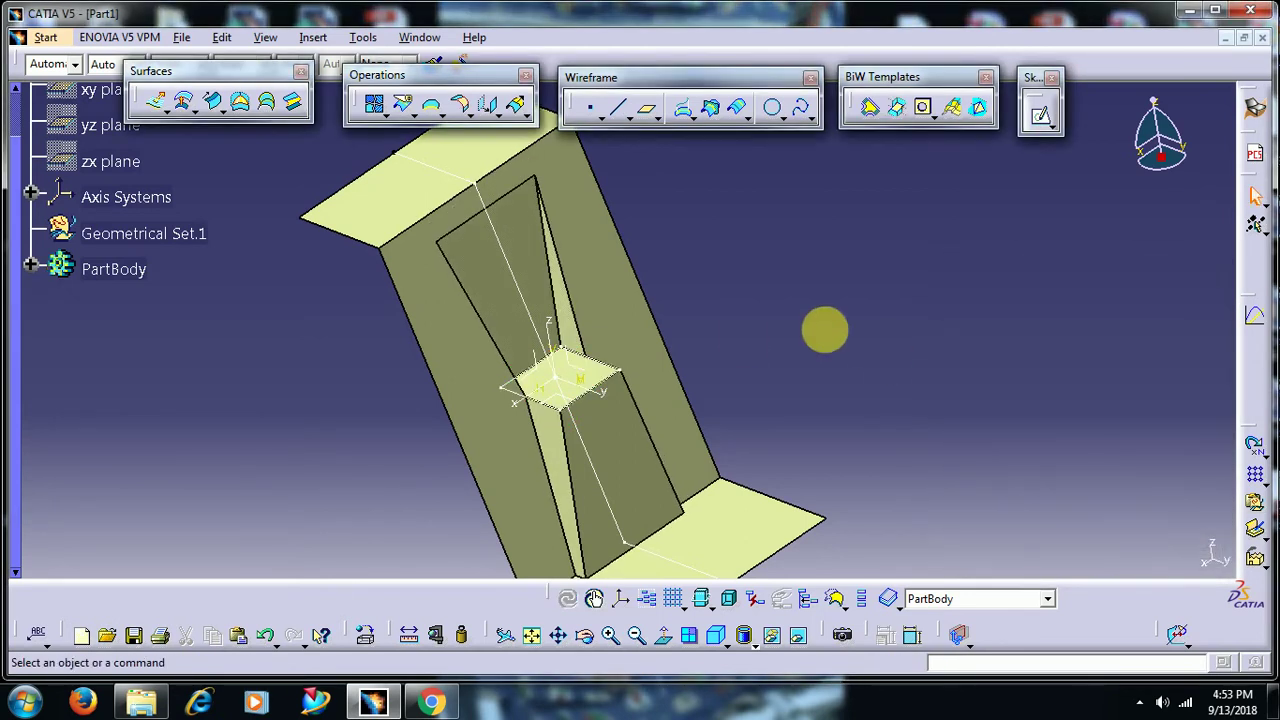
# - Delete the short top horizontal line from Sketch.1 and exit the sketcher
pyautogui.moveTo(537, 380)
pyautogui.mouseDown(button='middle')
pyautogui.moveTo(750, 236)
pyautogui.moveTo(720, 286)
pyautogui.moveTo(858, 280)
pyautogui.moveTo(643, 251)
pyautogui.mouseUp(button='middle')
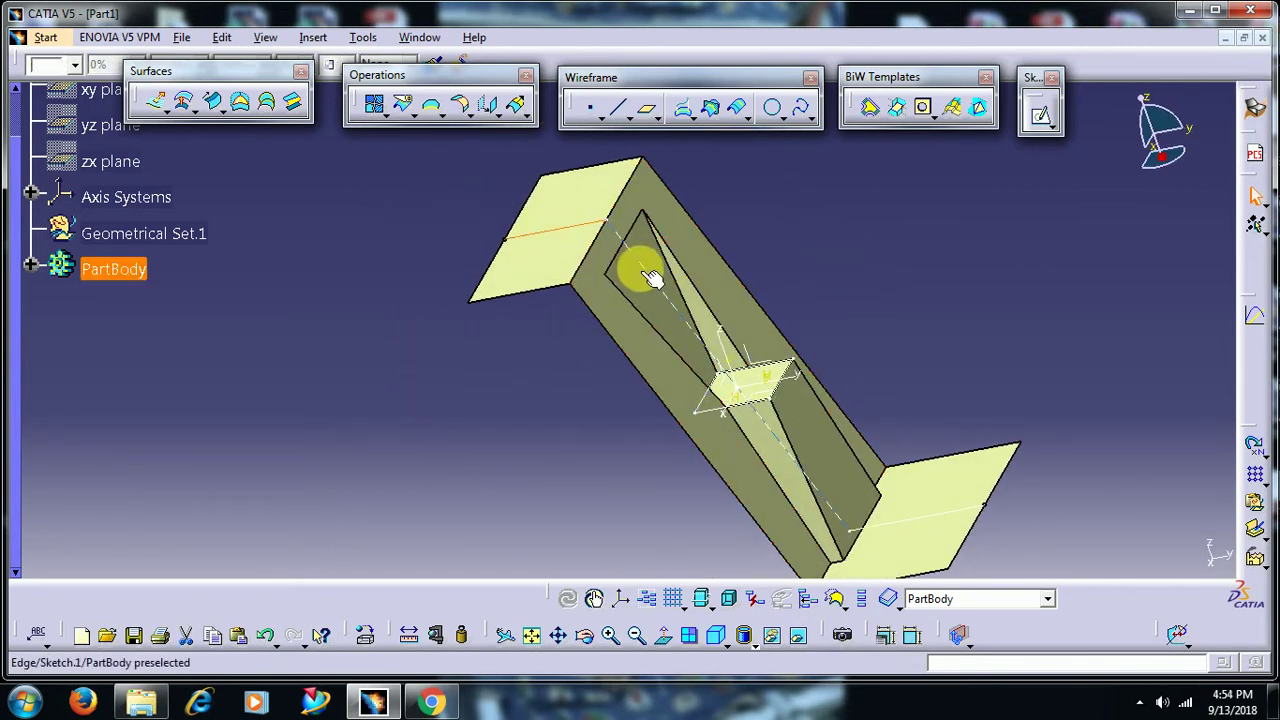
pyautogui.doubleClick(645, 268)
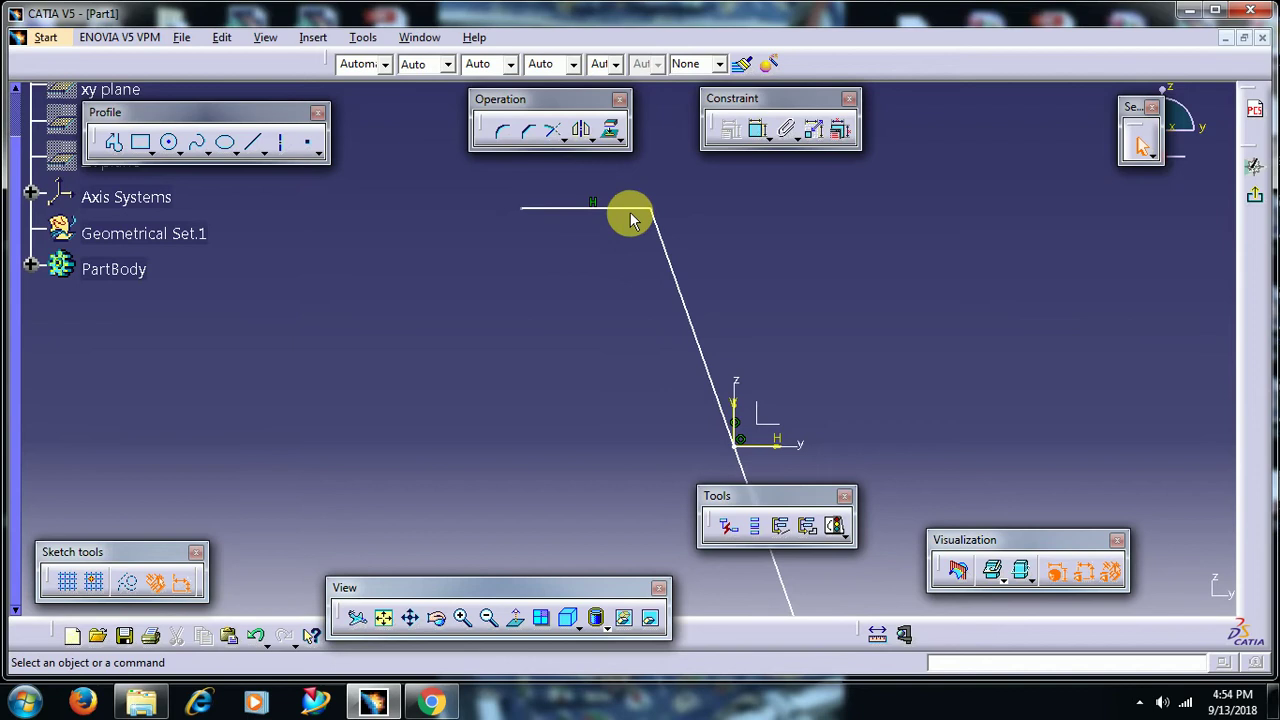
pyautogui.rightClick(640, 218)
pyautogui.click(723, 459)
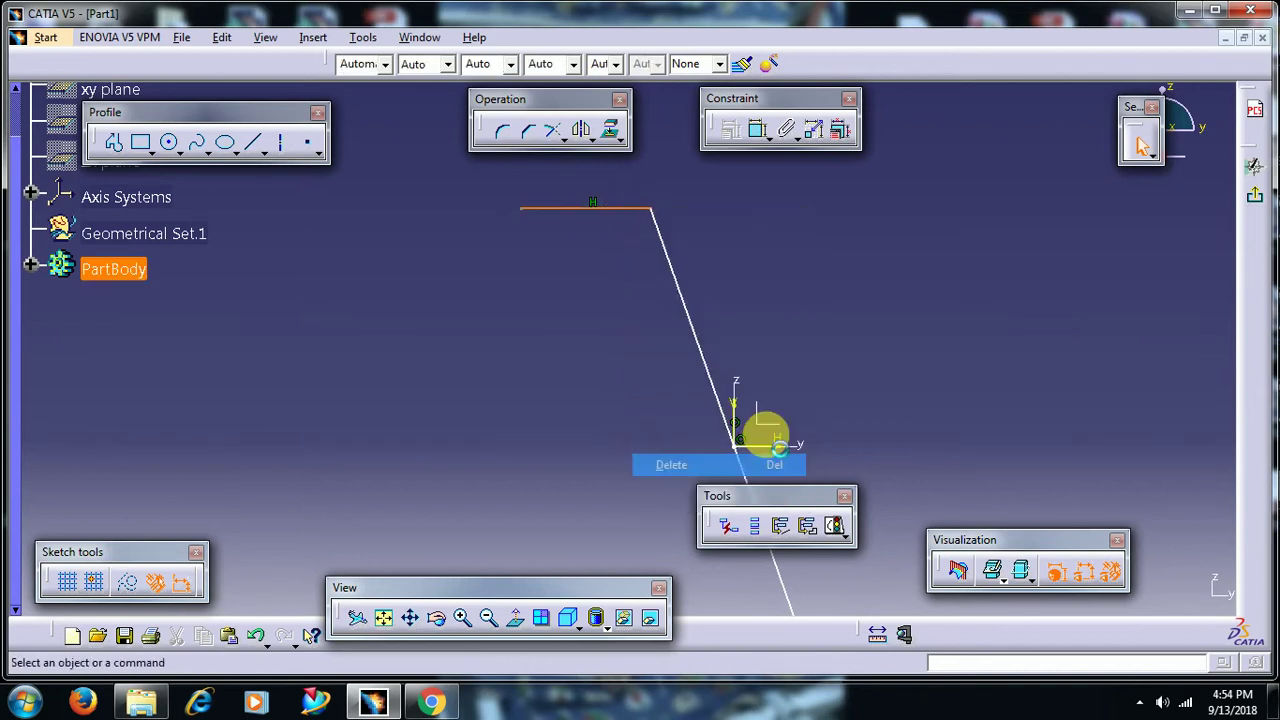
pyautogui.click(1250, 195)
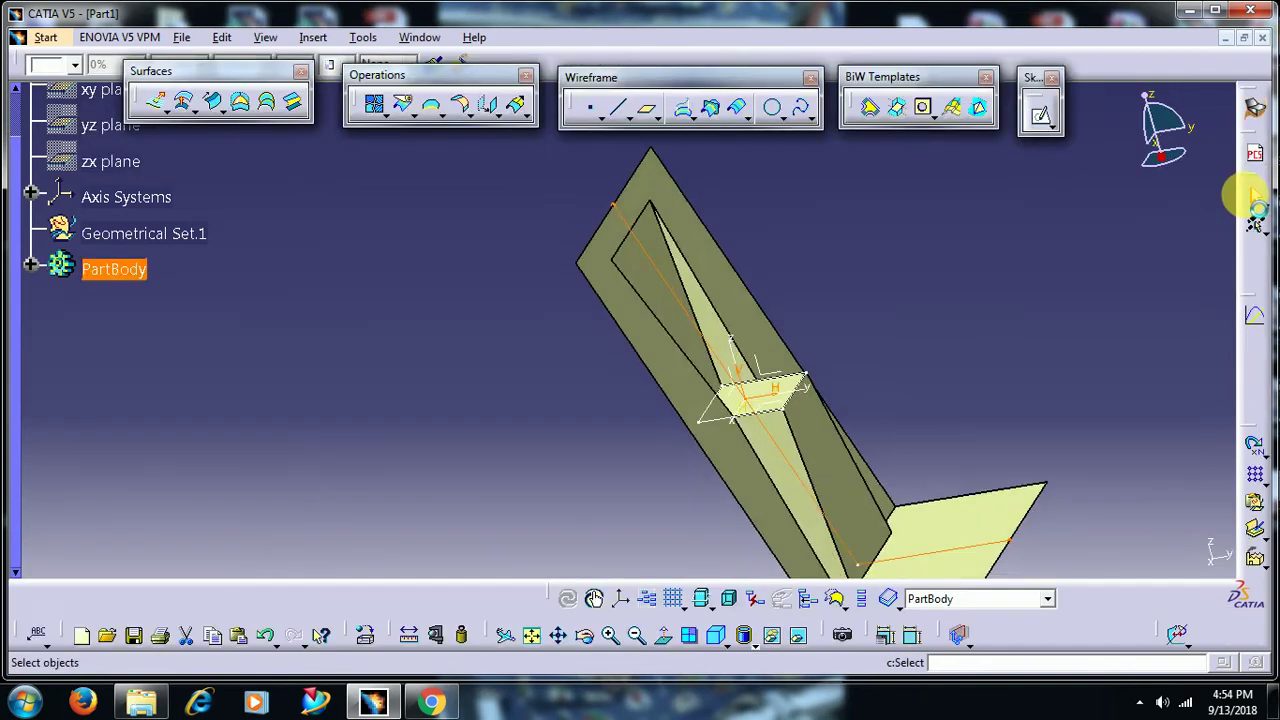
pyautogui.moveTo(900, 329)
pyautogui.mouseDown(button='middle')
pyautogui.moveTo(815, 420)
pyautogui.moveTo(829, 371)
pyautogui.moveTo(751, 300)
pyautogui.moveTo(726, 314)
pyautogui.mouseUp(button='middle')
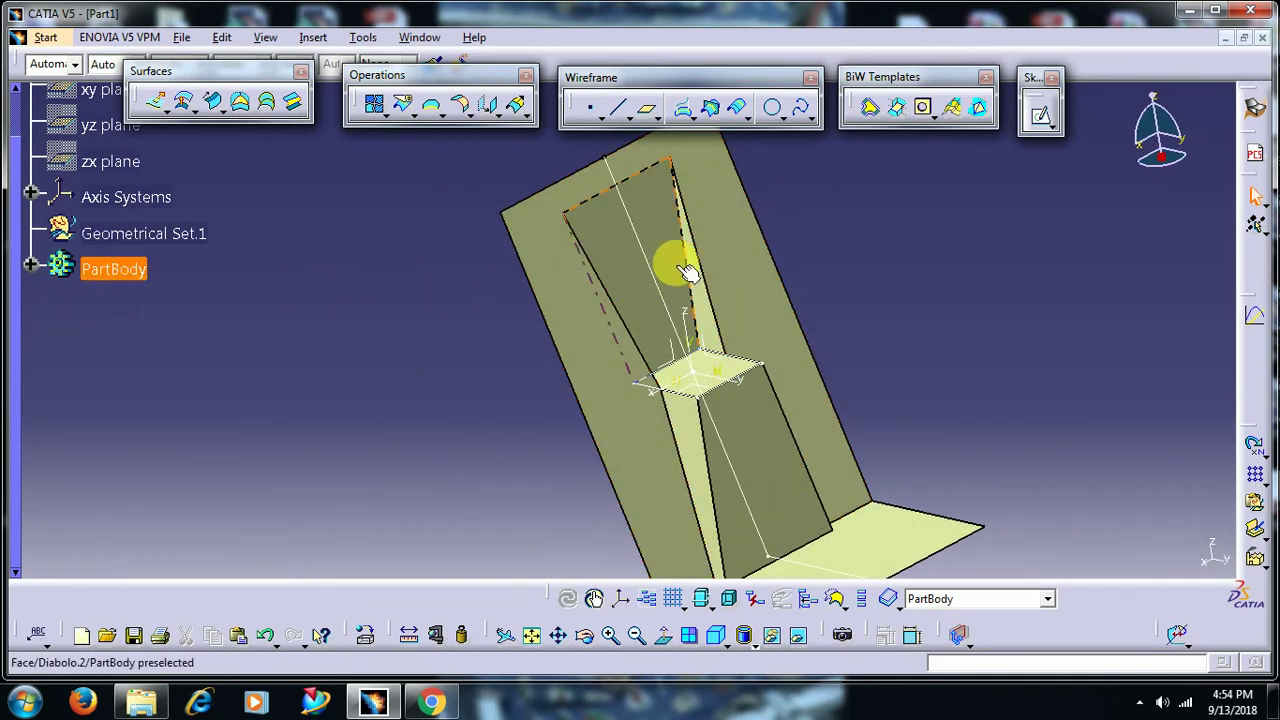
pyautogui.doubleClick(728, 251)
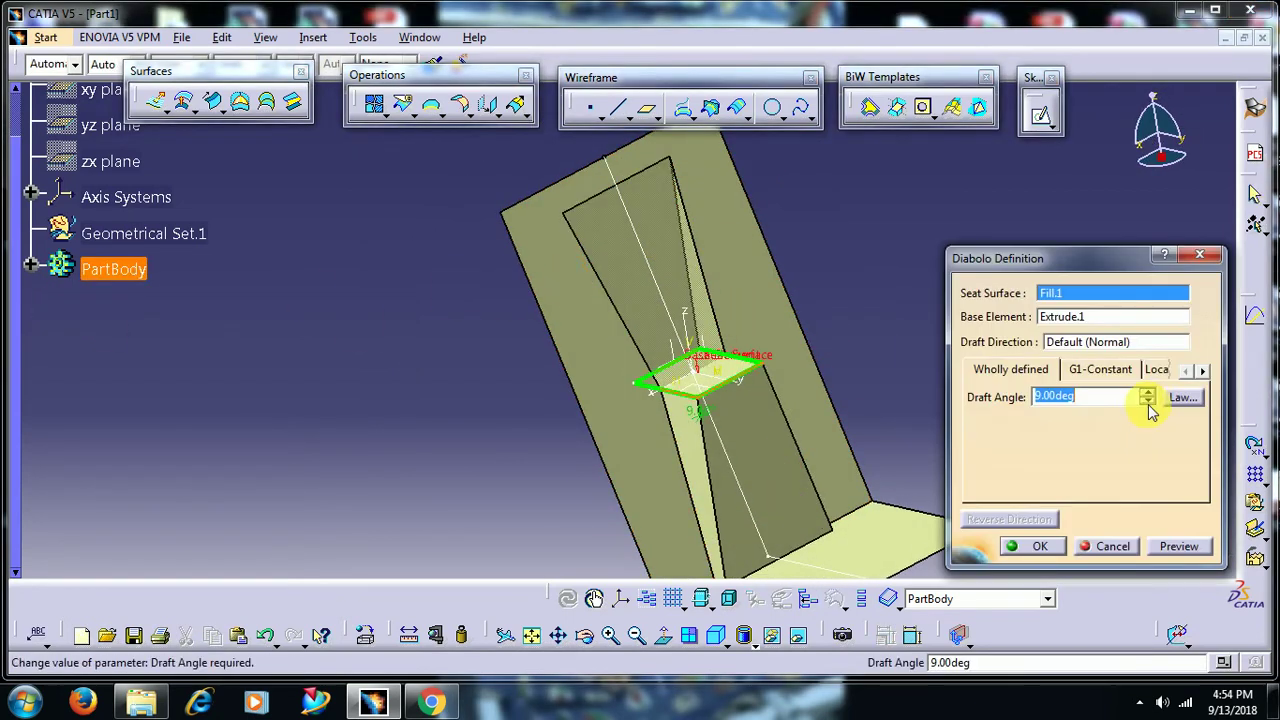
pyautogui.click(1147, 394)
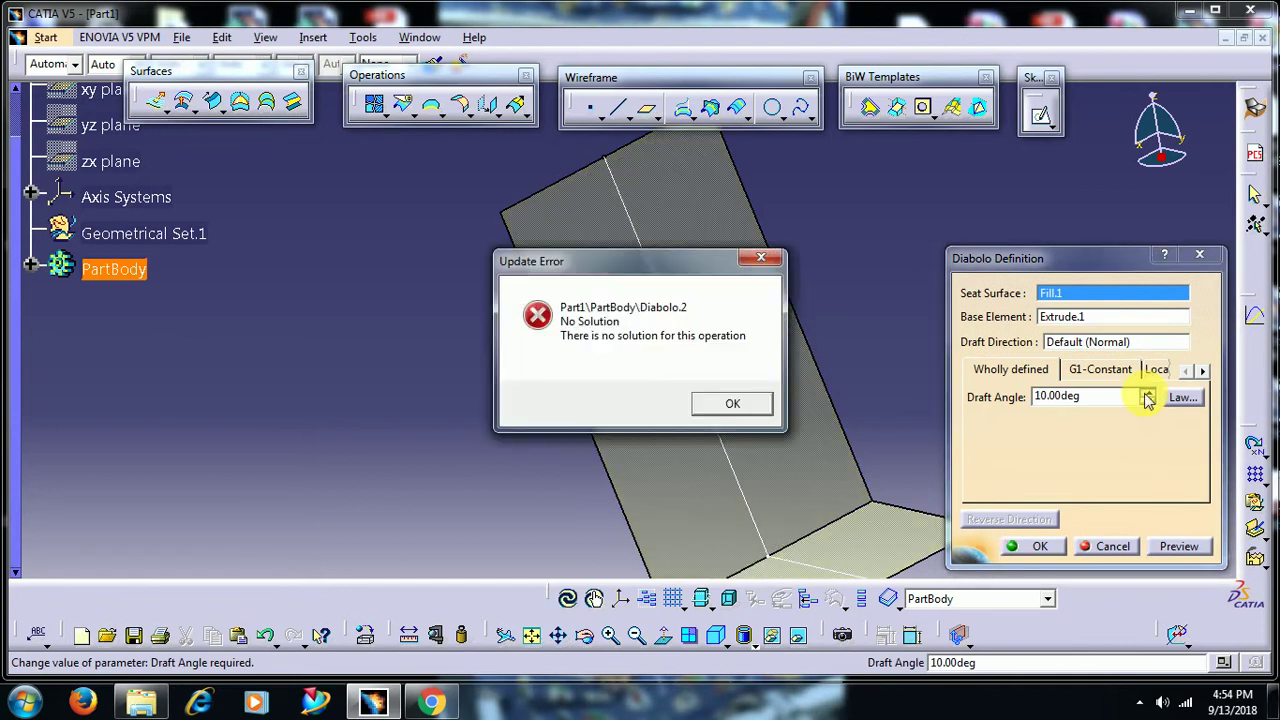
pyautogui.click(745, 410)
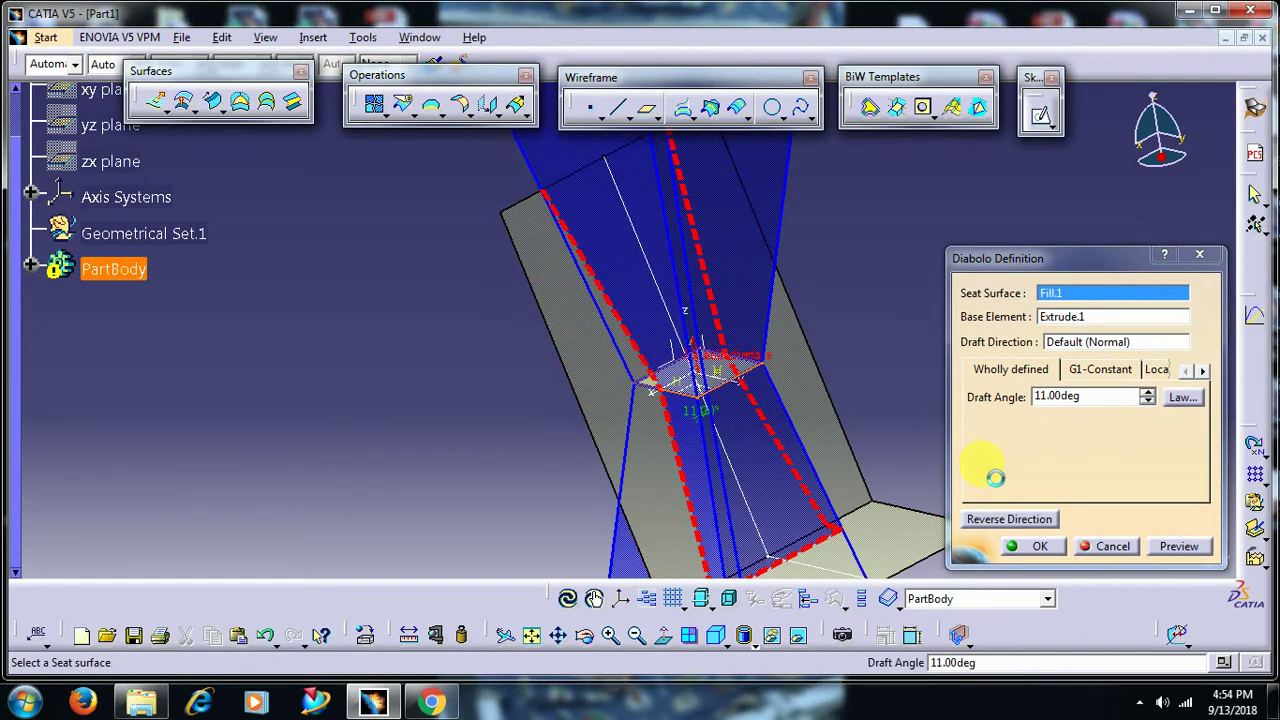
pyautogui.click(1124, 546)
# - Redraw the top horizontal line in Sketch.1, running left from the profile's top corner
pyautogui.doubleClick(645, 260)
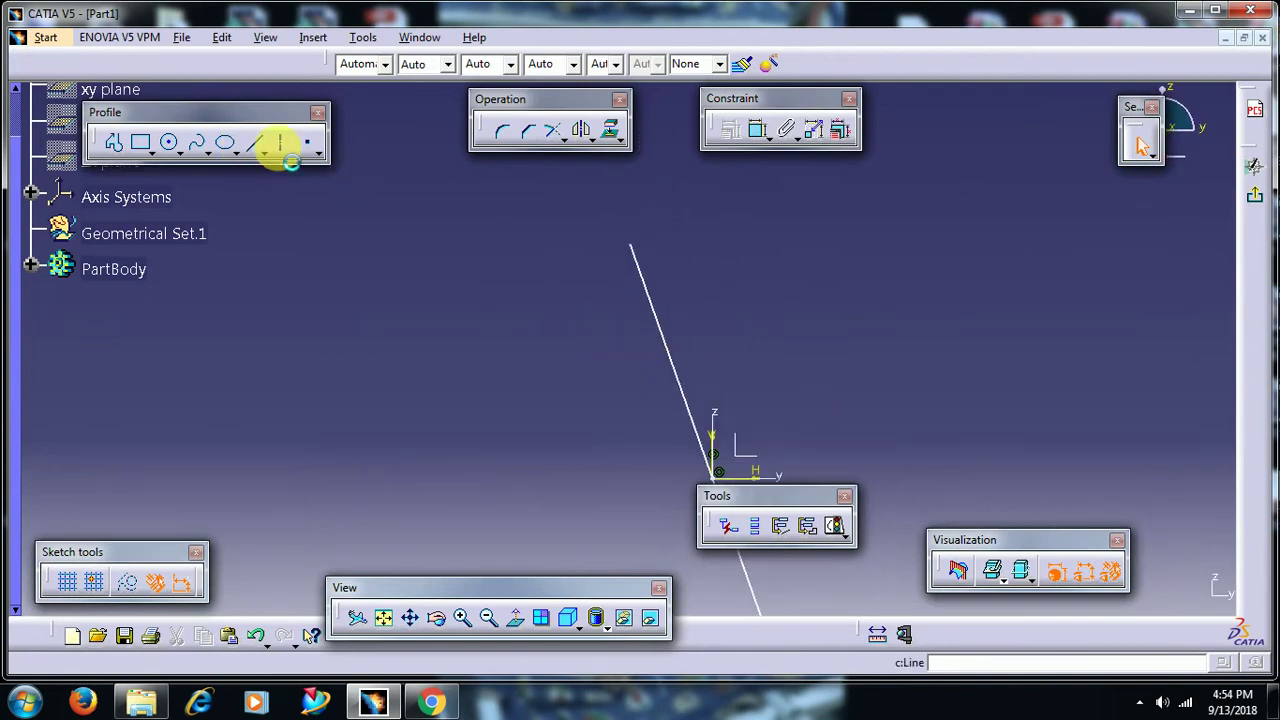
pyautogui.click(631, 244)
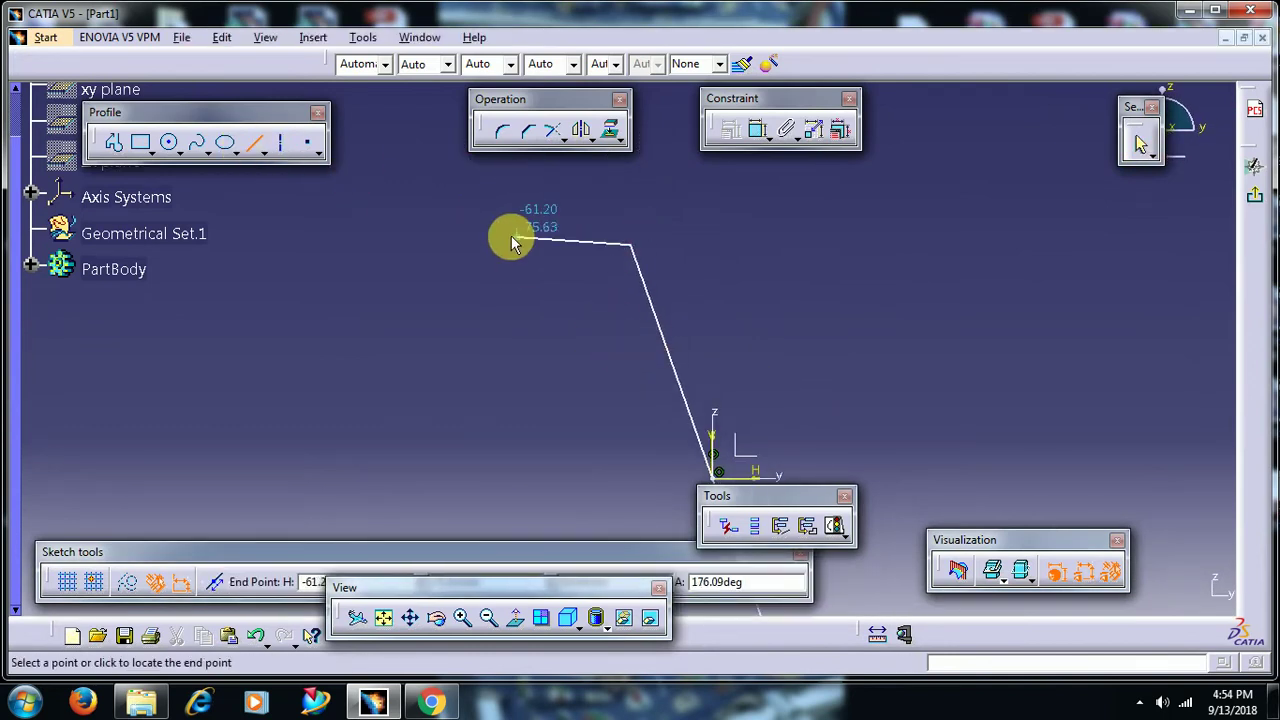
pyautogui.click(492, 246)
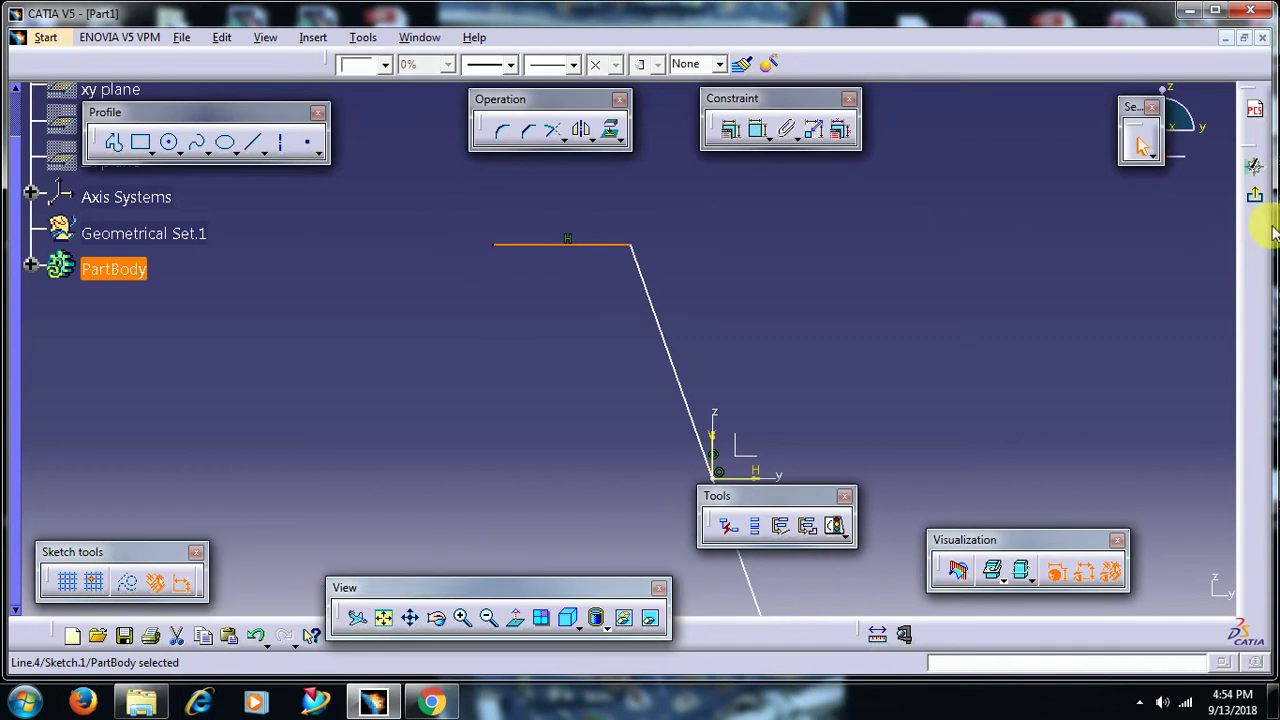
pyautogui.click(1257, 200)
pyautogui.moveTo(791, 329)
pyautogui.mouseDown(button='middle')
pyautogui.moveTo(734, 266)
pyautogui.moveTo(706, 403)
pyautogui.moveTo(763, 243)
pyautogui.moveTo(823, 360)
pyautogui.moveTo(683, 452)
pyautogui.mouseUp(button='middle')
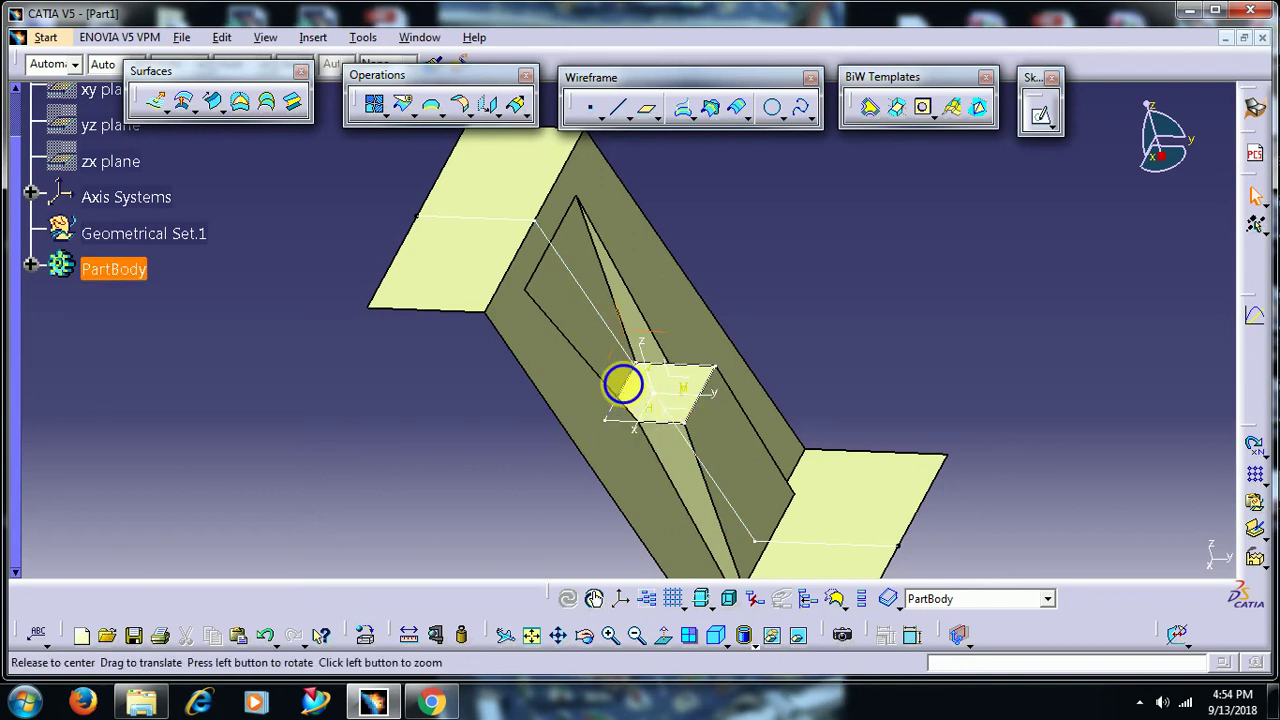
# - Open Sketch.2 to inspect the seat rectangle, then orbit around the pocket area
pyautogui.moveTo(623, 380)
pyautogui.mouseDown(button='middle')
pyautogui.moveTo(682, 375)
pyautogui.moveTo(651, 343)
pyautogui.moveTo(694, 329)
pyautogui.moveTo(662, 390)
pyautogui.mouseUp(button='middle')
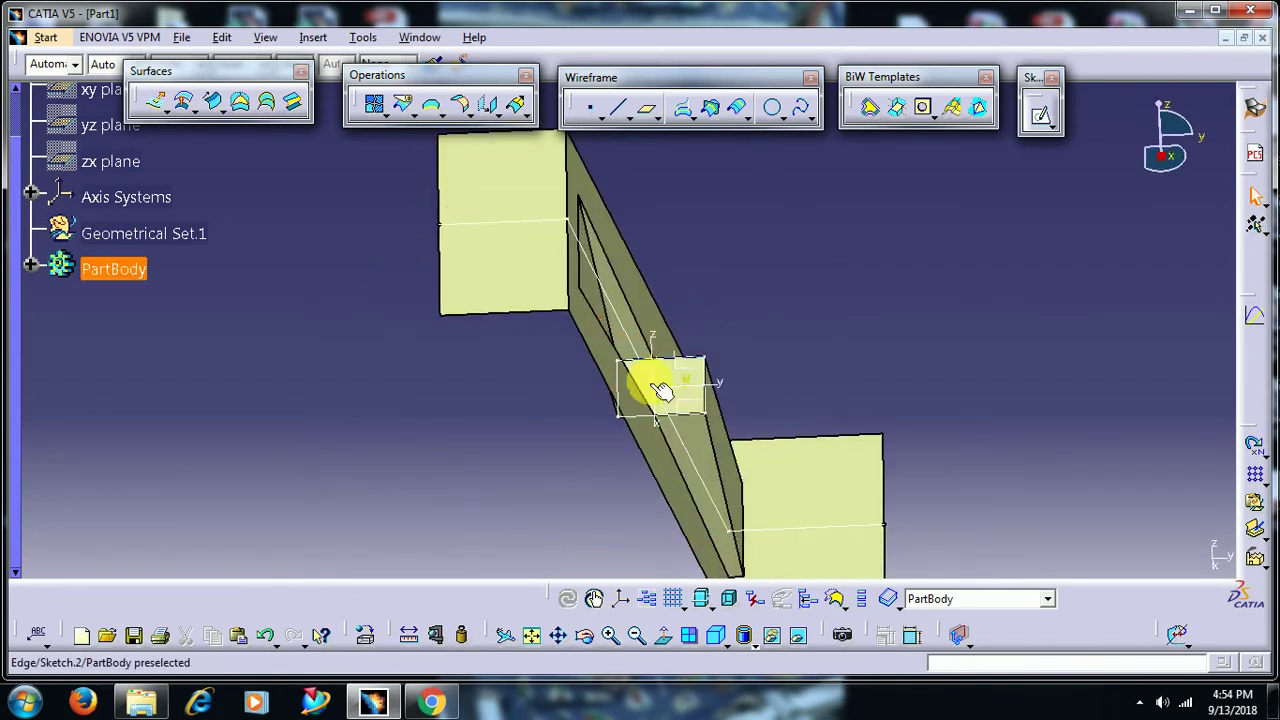
pyautogui.doubleClick(707, 427)
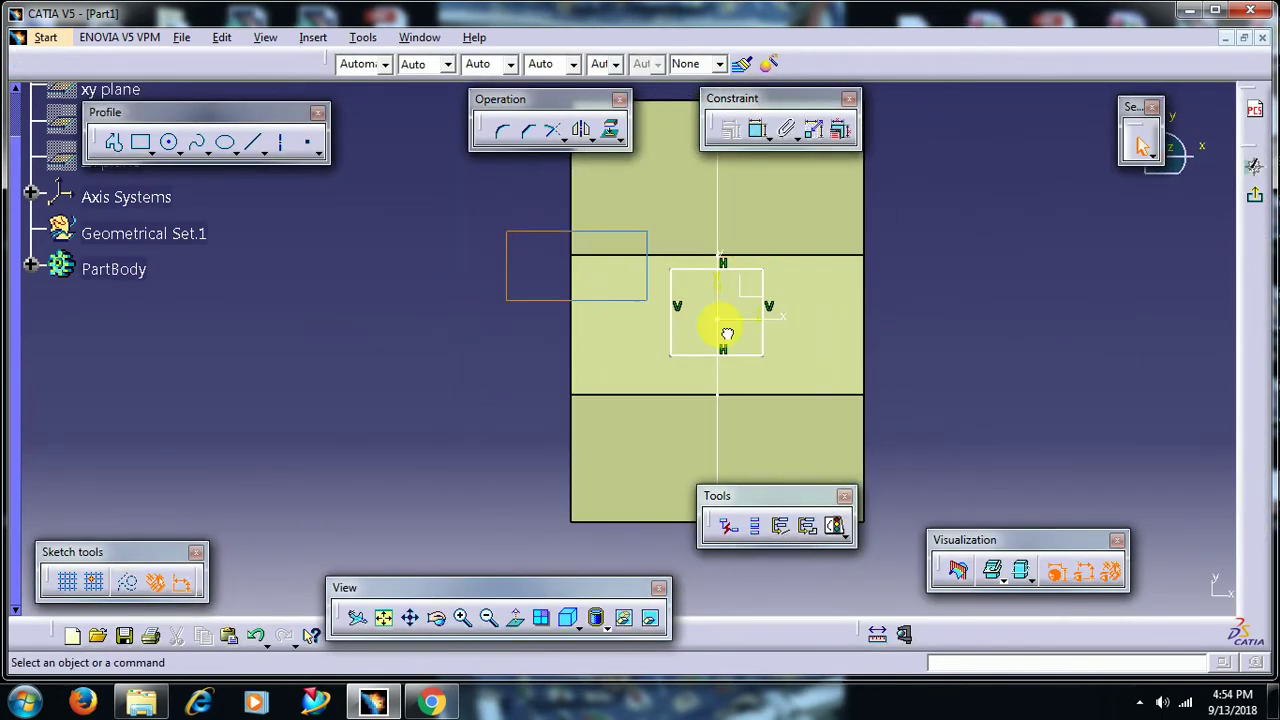
pyautogui.moveTo(840, 386); pyautogui.dragTo(838, 384)
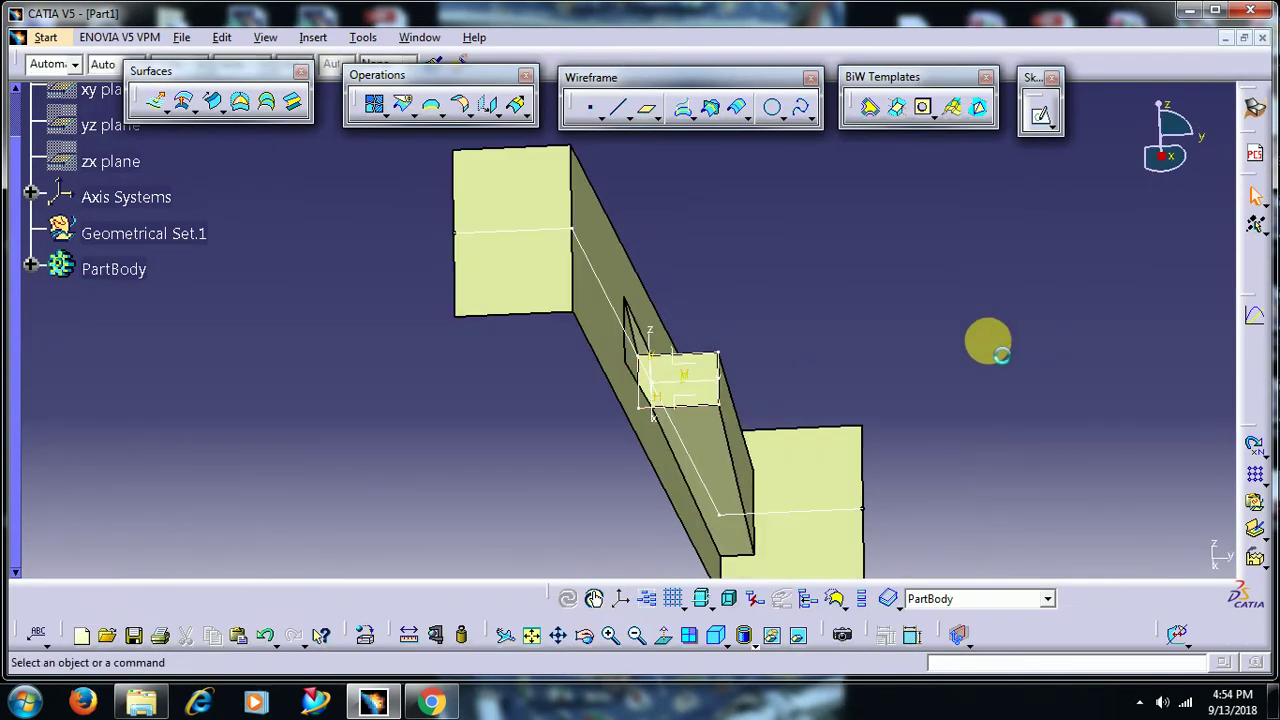
pyautogui.moveTo(986, 343)
pyautogui.mouseDown(button='middle')
pyautogui.moveTo(687, 328)
pyautogui.moveTo(817, 349)
pyautogui.mouseUp(button='middle')
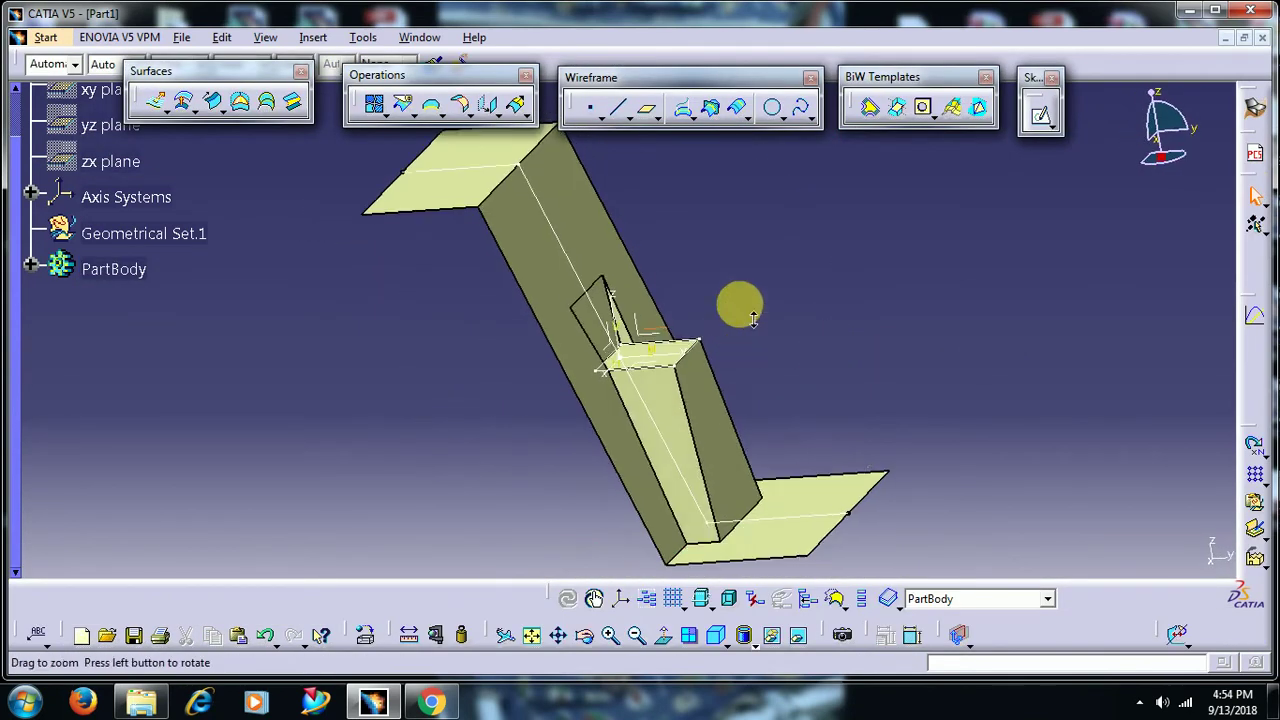
pyautogui.moveTo(737, 303)
pyautogui.mouseDown(button='middle')
pyautogui.moveTo(835, 237)
pyautogui.moveTo(666, 300)
pyautogui.moveTo(689, 289)
pyautogui.moveTo(606, 377)
pyautogui.moveTo(663, 316)
pyautogui.moveTo(777, 309)
pyautogui.mouseUp(button='middle')
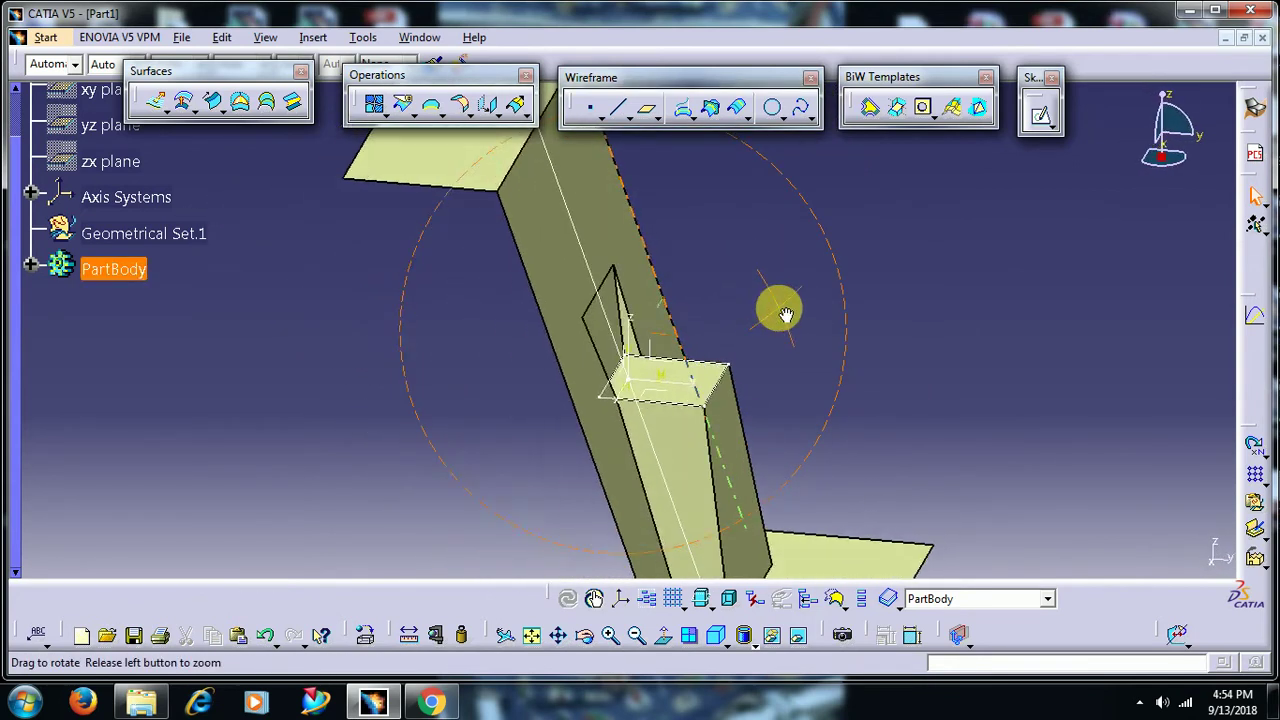
# - Reopen and close the Diabolo.2 definition, then expand the PartBody tree
pyautogui.click(675, 416)
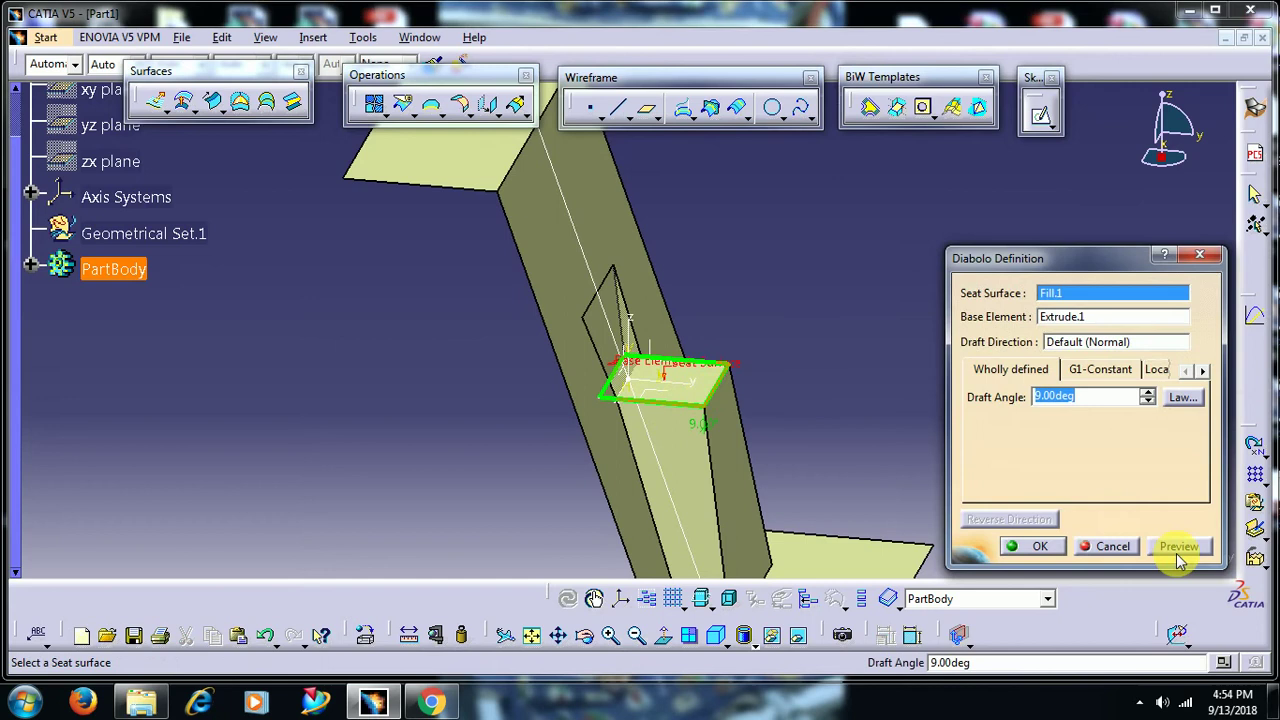
pyautogui.click(1113, 556)
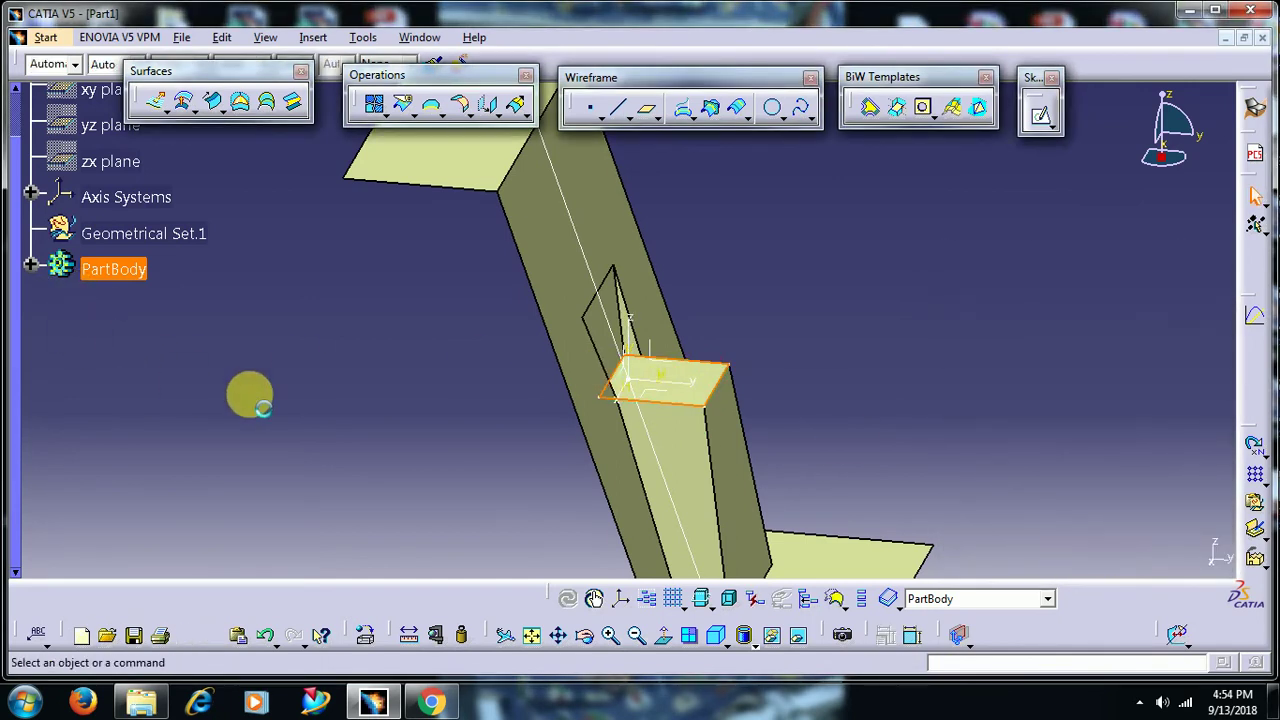
pyautogui.click(250, 392)
pyautogui.moveTo(505, 345); pyautogui.dragTo(451, 380, button='middle')
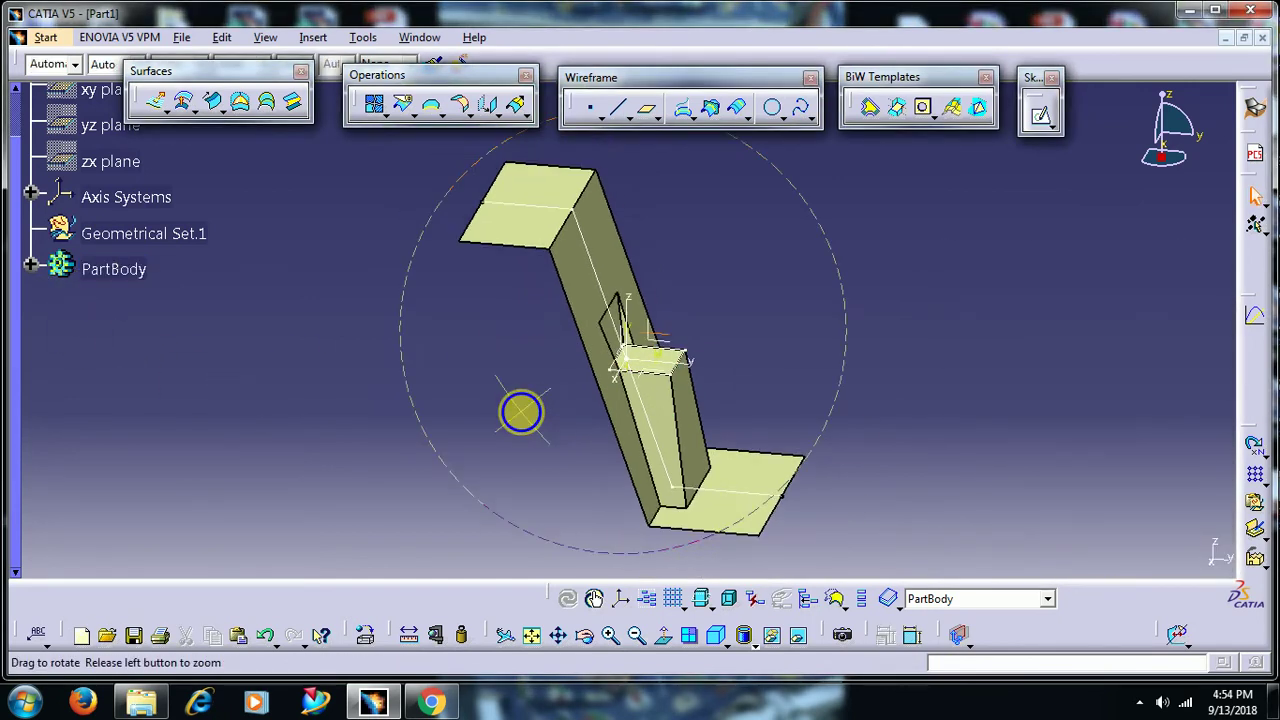
pyautogui.click(31, 270)
# - Delete the Diabolo.2 feature
pyautogui.rightClick(140, 448)
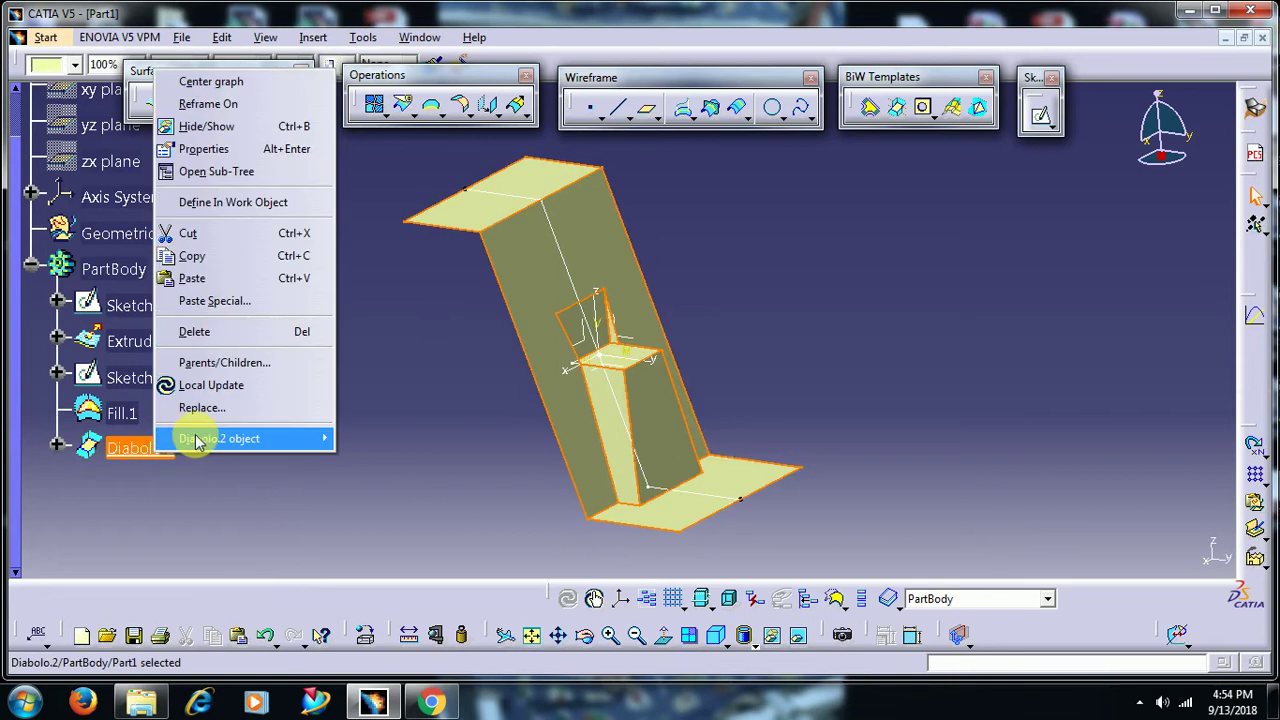
pyautogui.click(220, 340)
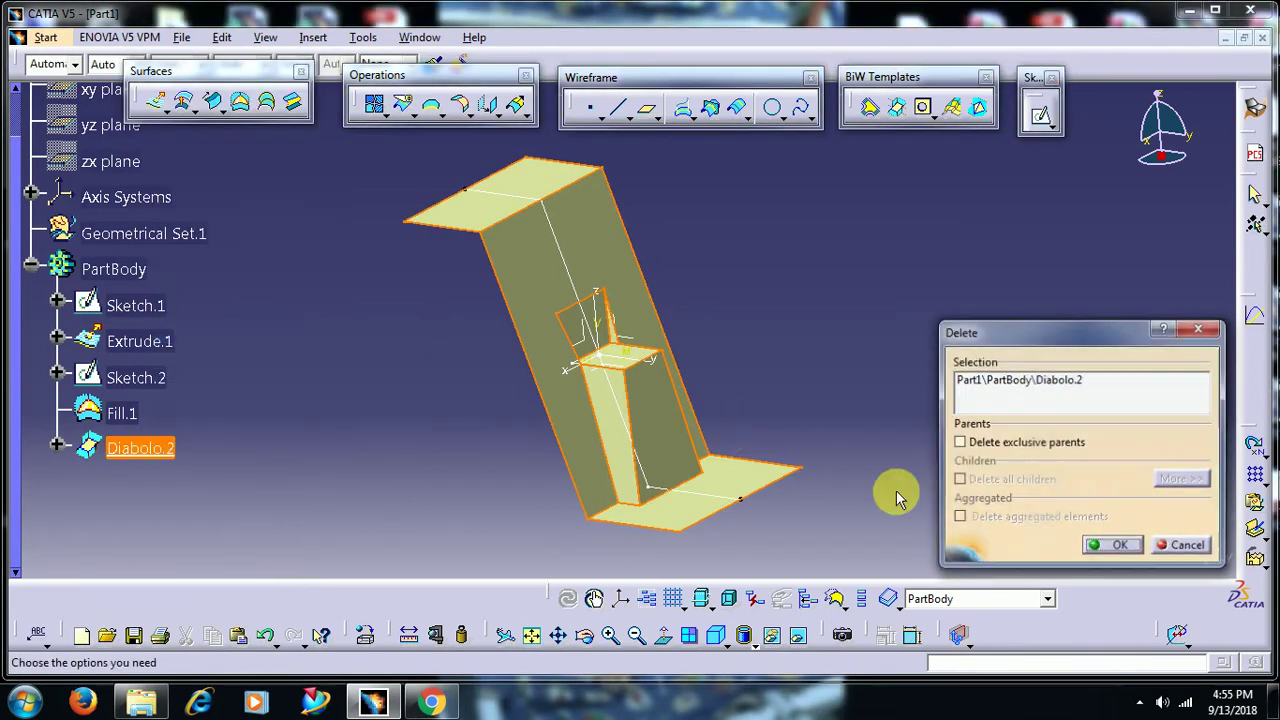
pyautogui.click(1117, 543)
pyautogui.moveTo(610, 385); pyautogui.dragTo(677, 391, button='middle')
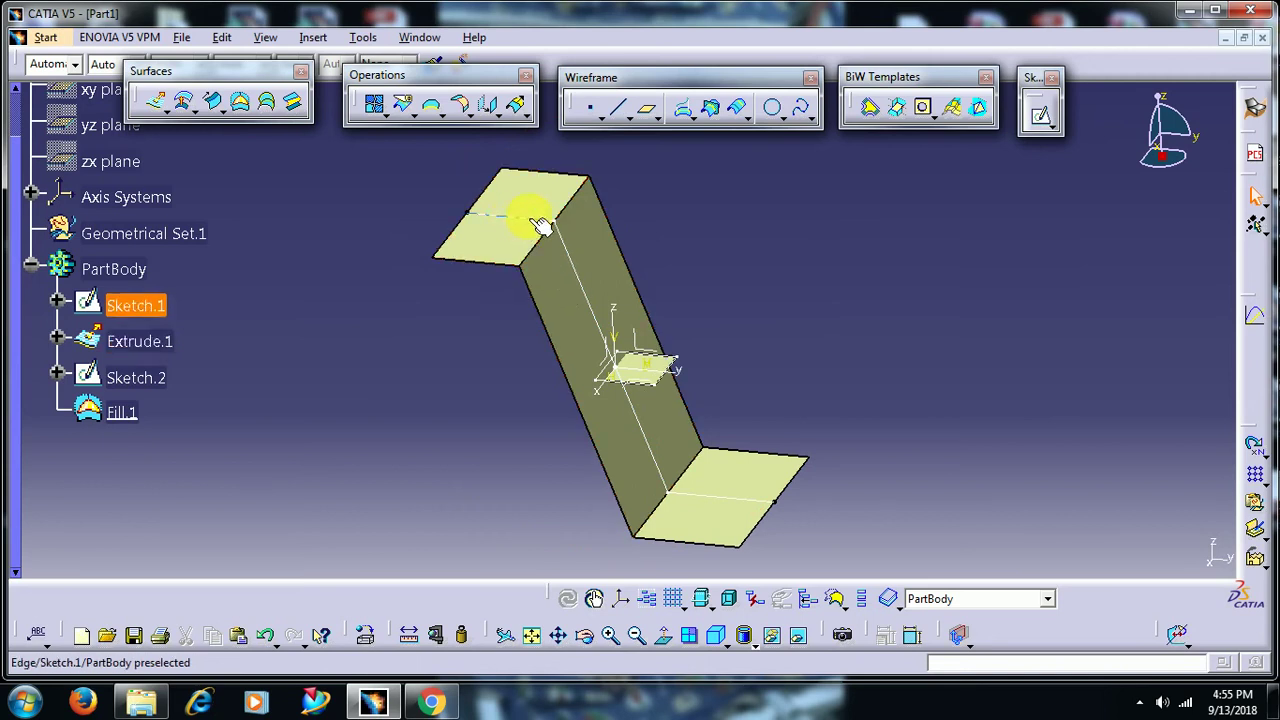
# - Delete the extruded surface Extrude.1
pyautogui.click(552, 292)
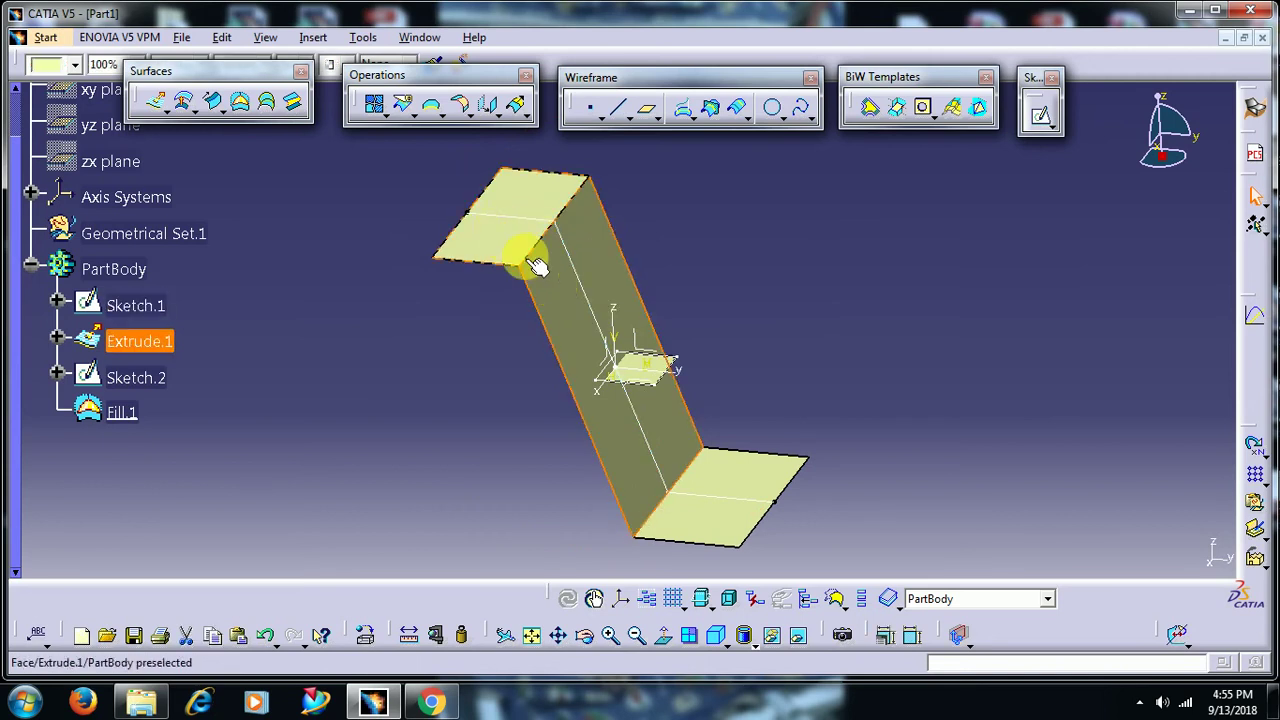
pyautogui.rightClick(601, 266)
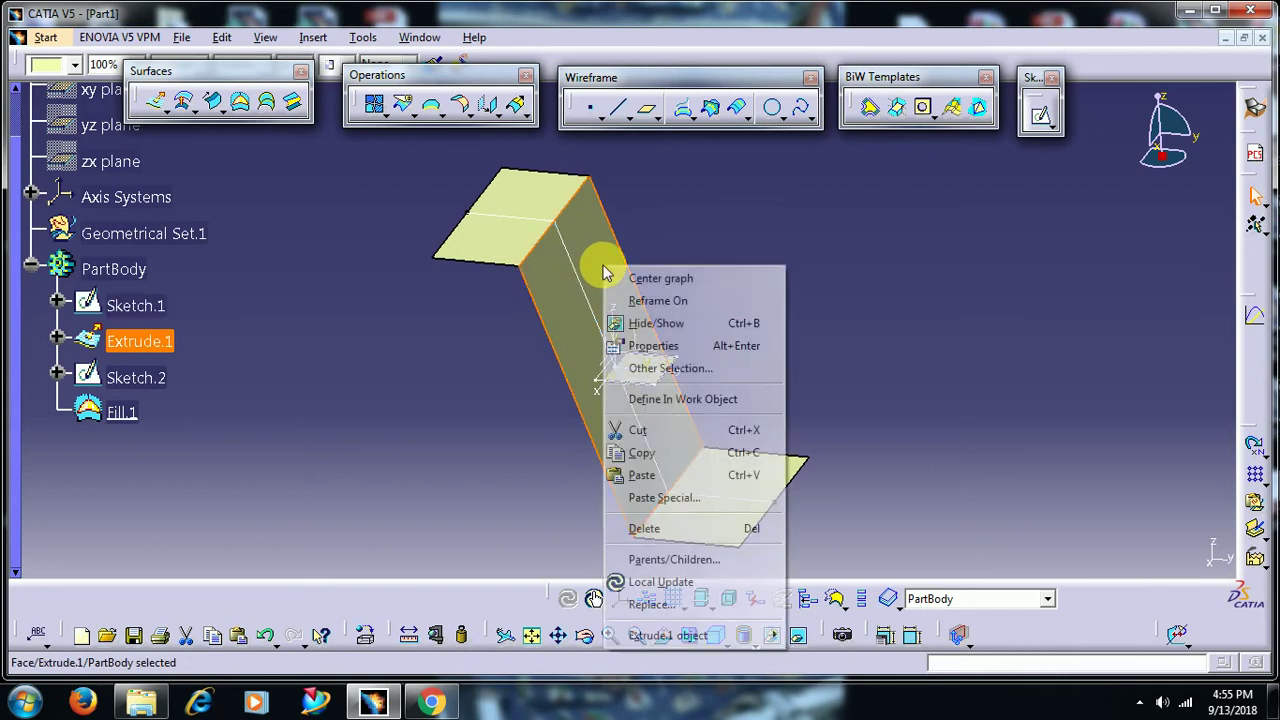
pyautogui.click(690, 528)
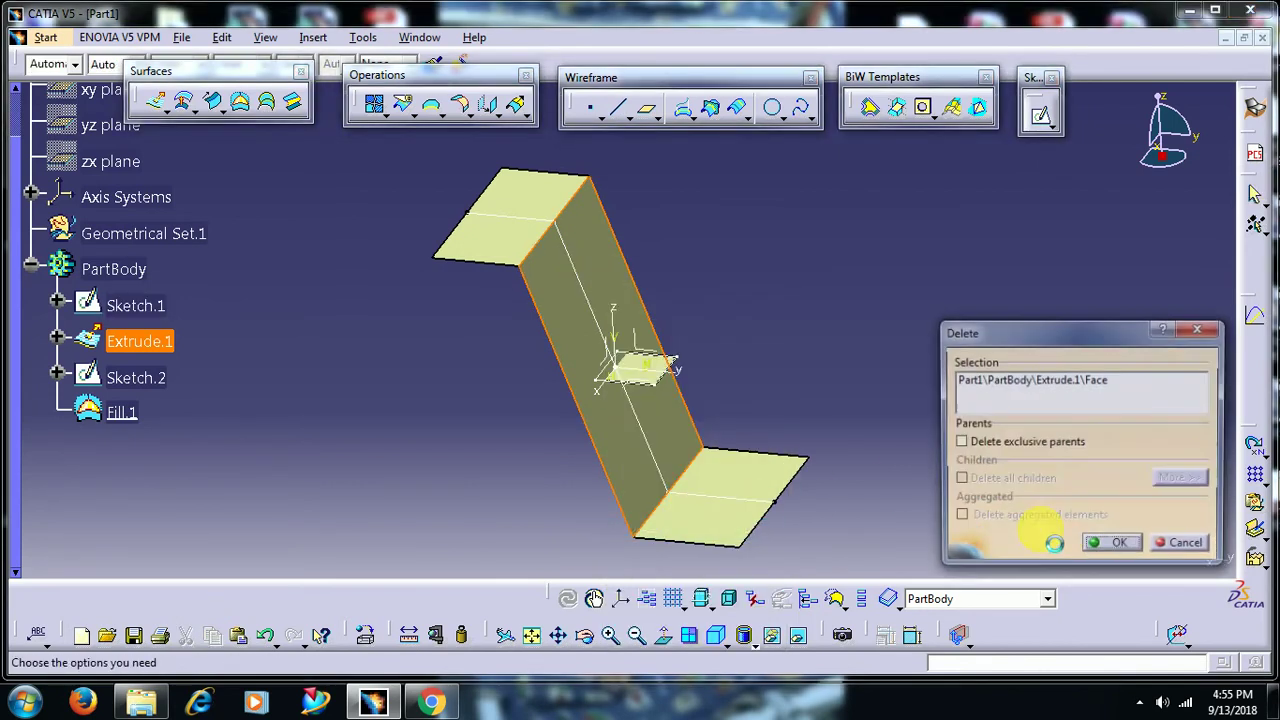
pyautogui.click(1124, 546)
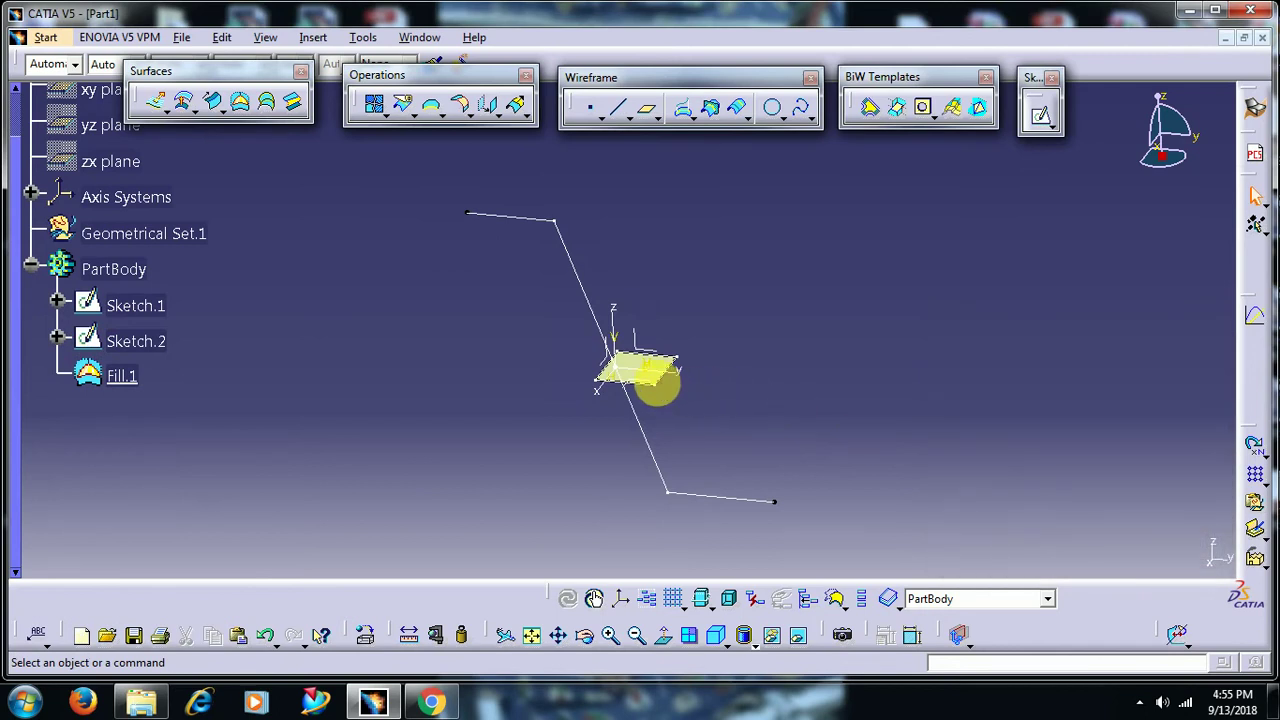
# - Delete Sketch.2 together with Fill.1
pyautogui.rightClick(648, 378)
pyautogui.click(712, 561)
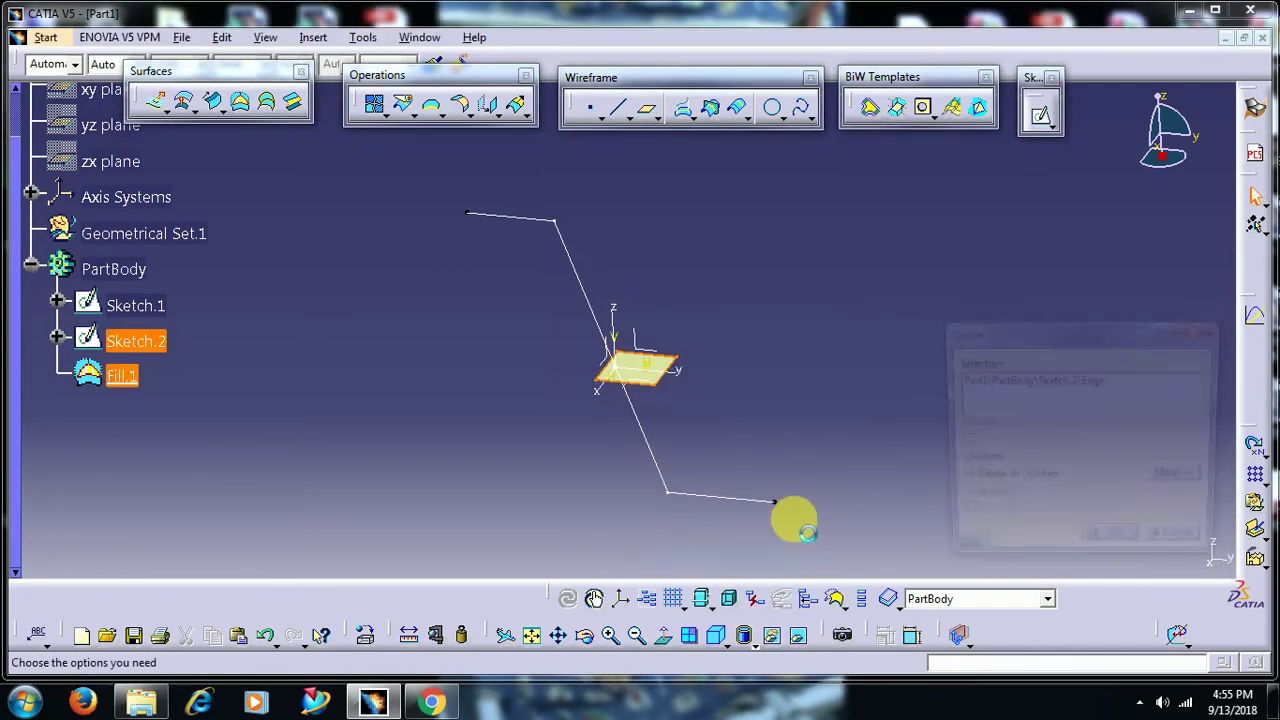
pyautogui.click(1108, 540)
# - Open Sketch.1 and delete all of its zigzag profile geometry
pyautogui.click(637, 425)
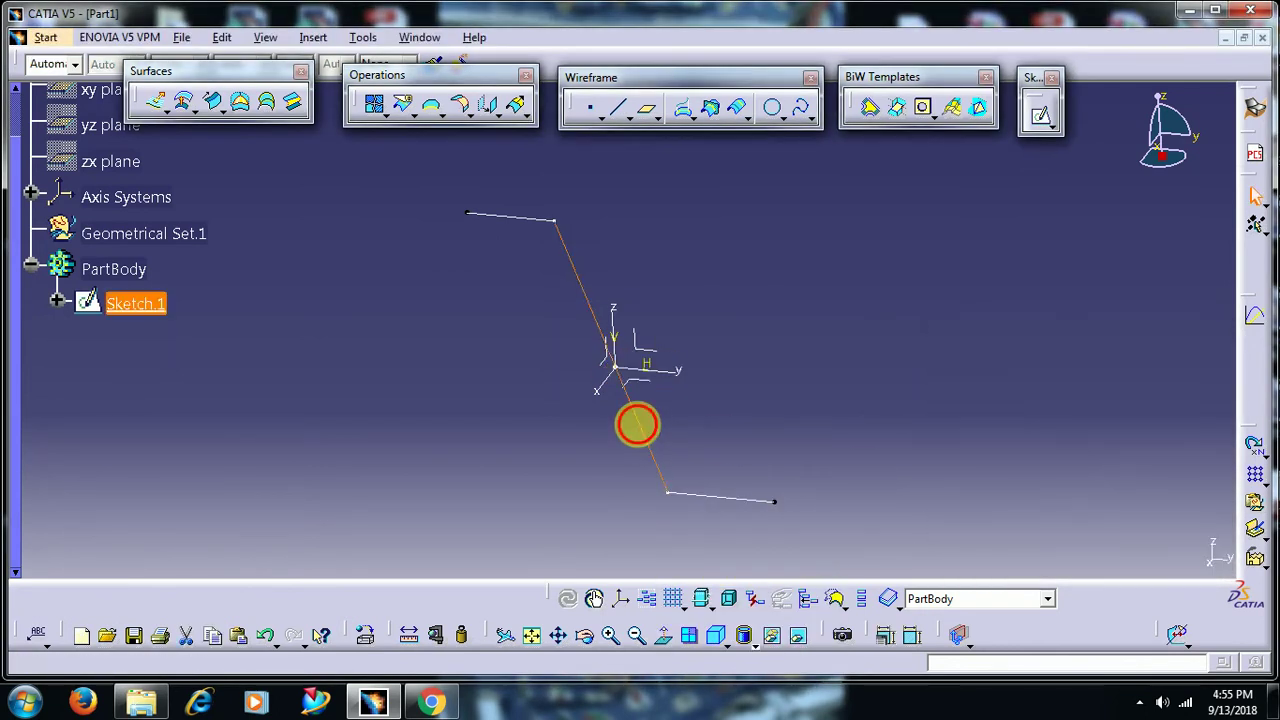
pyautogui.doubleClick(637, 425)
pyautogui.moveTo(643, 420)
pyautogui.mouseDown(button='middle')
pyautogui.moveTo(700, 366)
pyautogui.moveTo(700, 394)
pyautogui.mouseUp(button='middle')
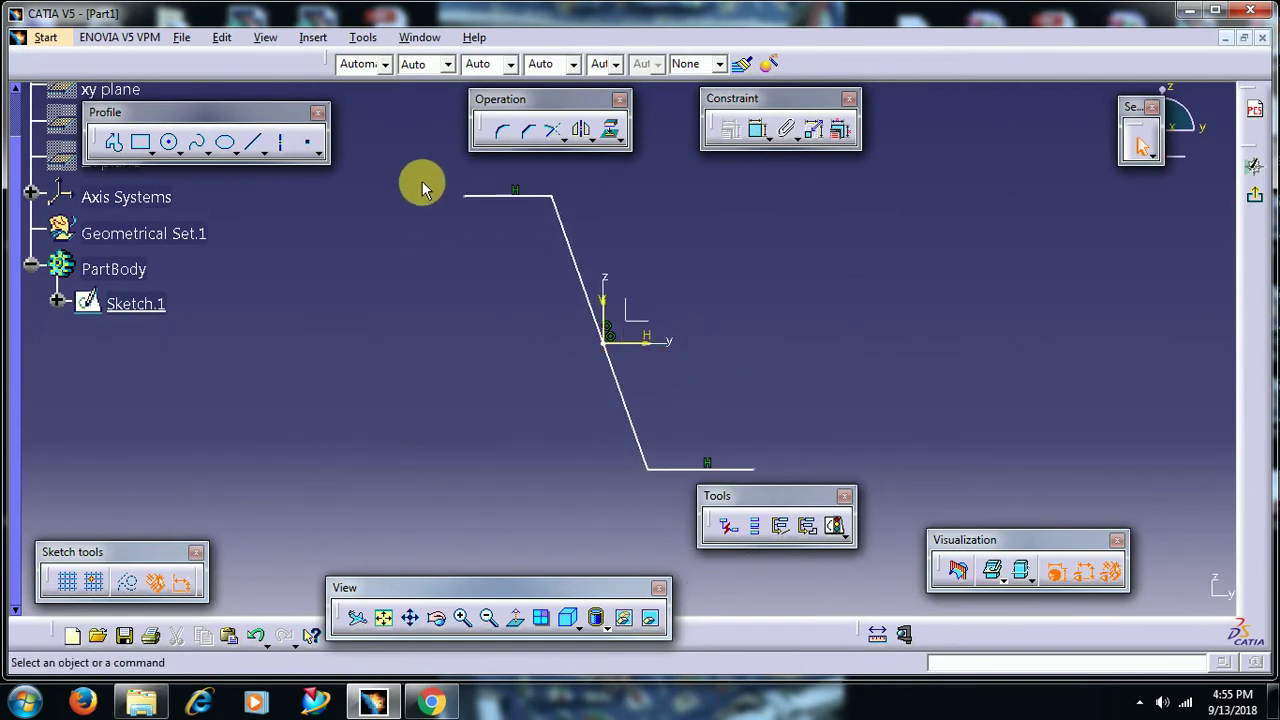
pyautogui.moveTo(422, 190); pyautogui.dragTo(900, 551)
pyautogui.rightClick(625, 400)
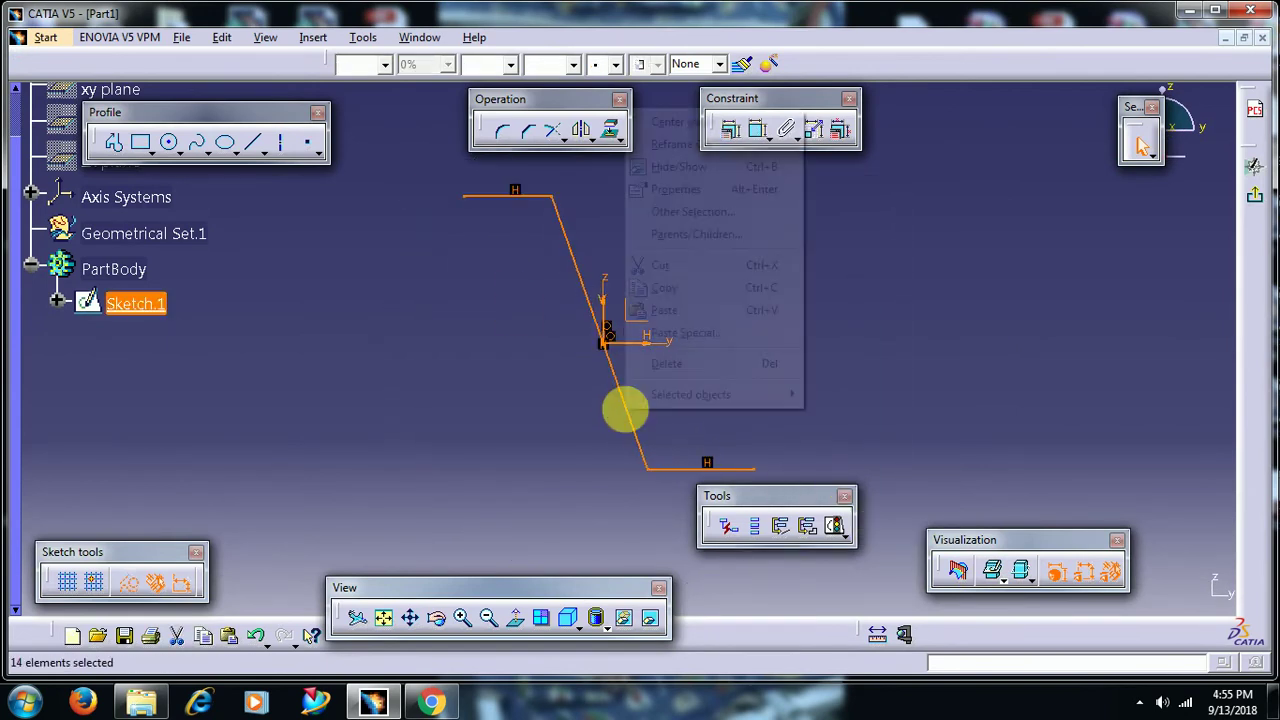
pyautogui.click(666, 363)
# - Draw an S-shaped spline from upper left through the origin to the lower right
pyautogui.click(200, 143)
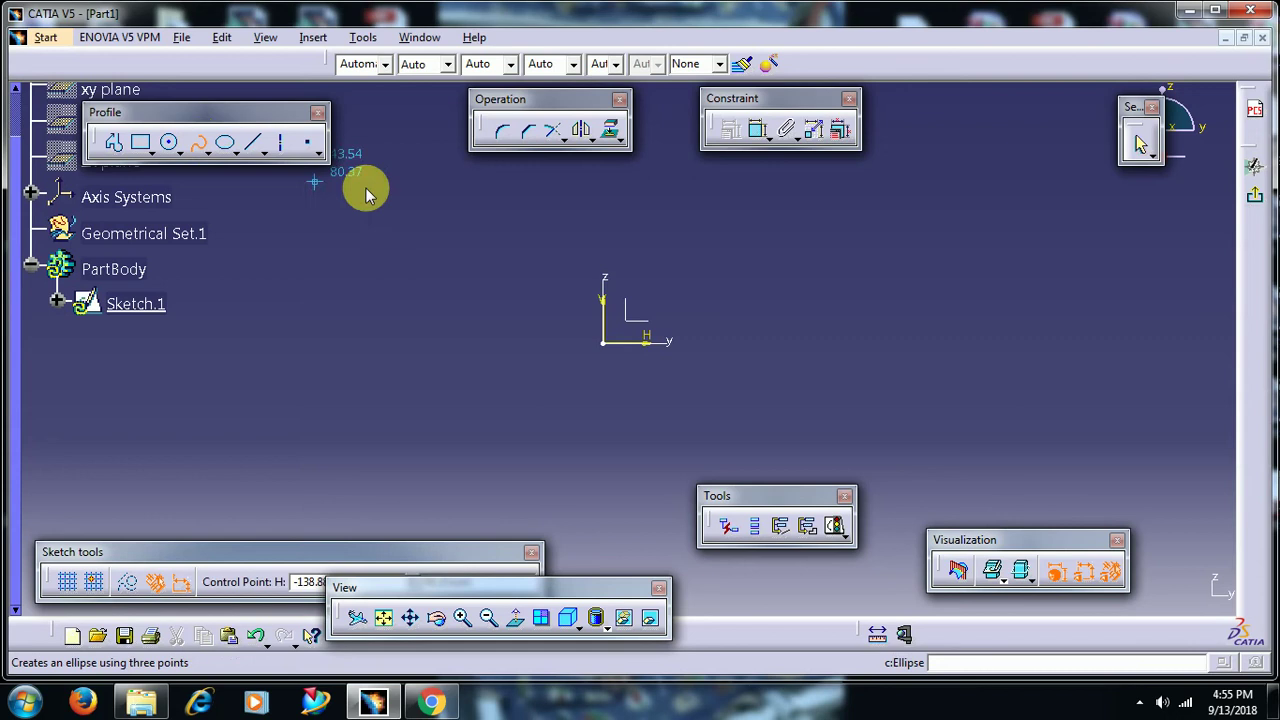
pyautogui.click(478, 168)
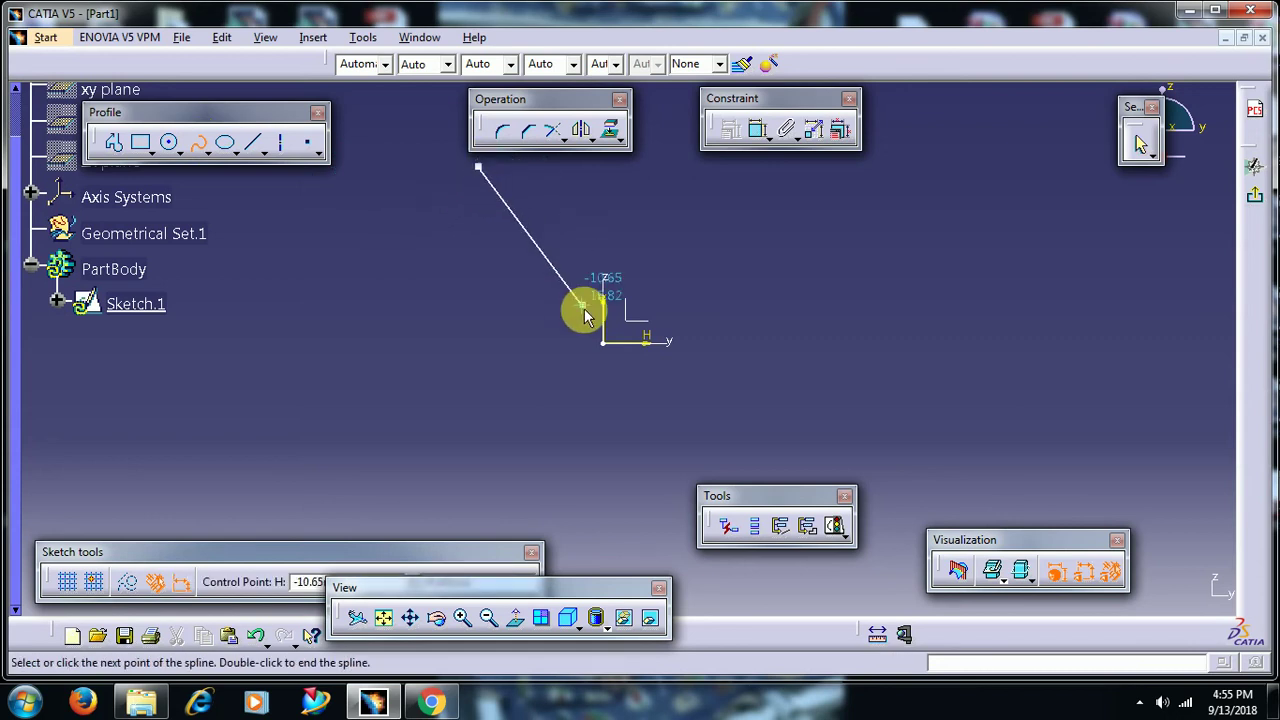
pyautogui.click(606, 342)
pyautogui.moveTo(634, 500); pyautogui.dragTo(617, 460, button='middle')
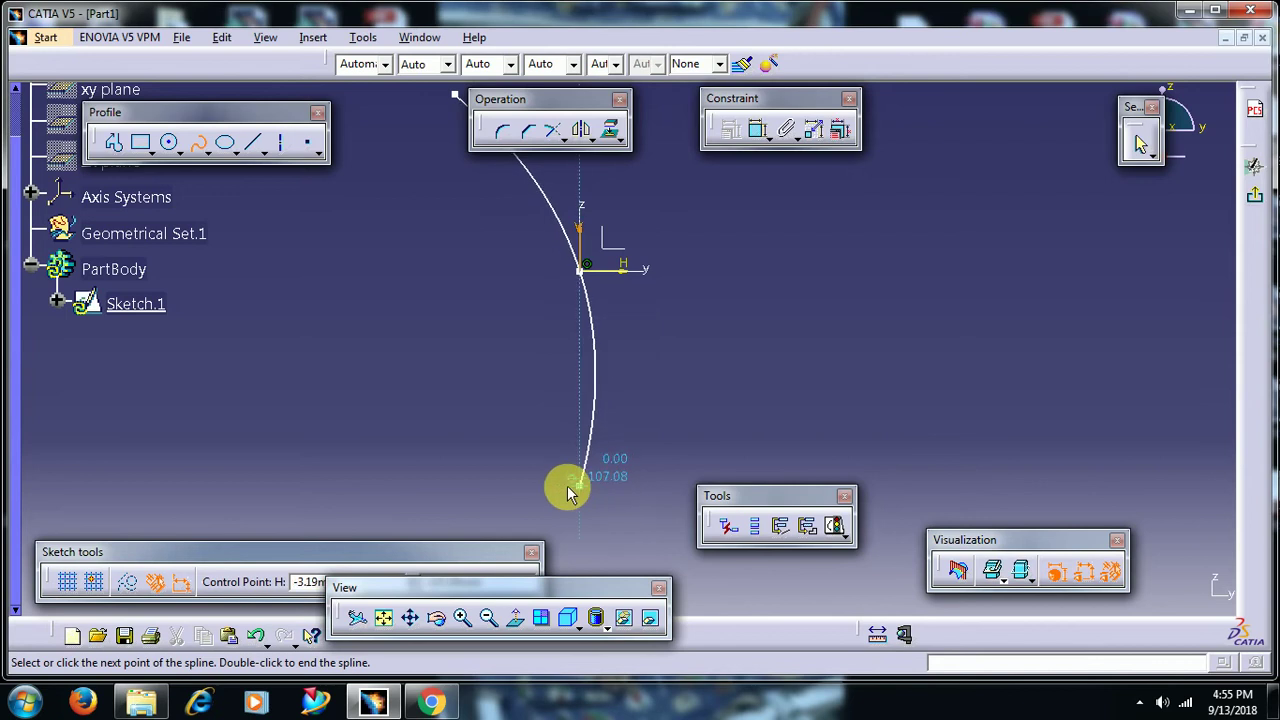
pyautogui.click(573, 495)
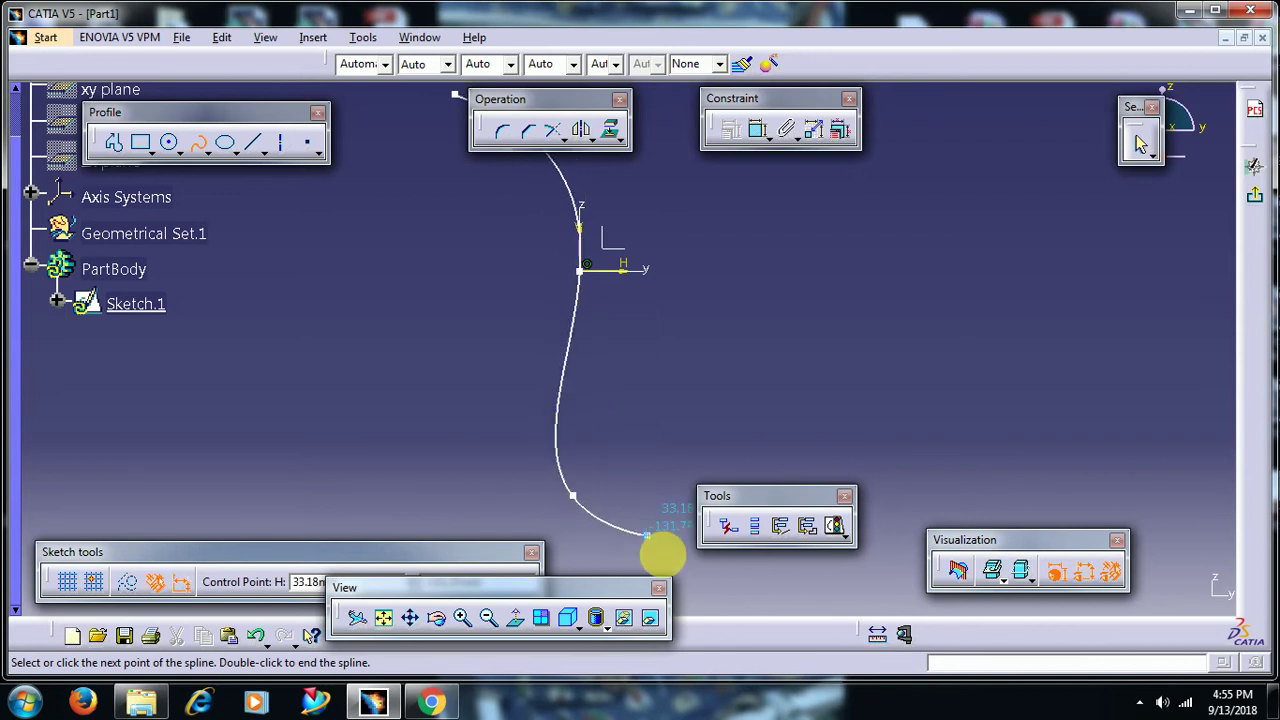
pyautogui.click(728, 576)
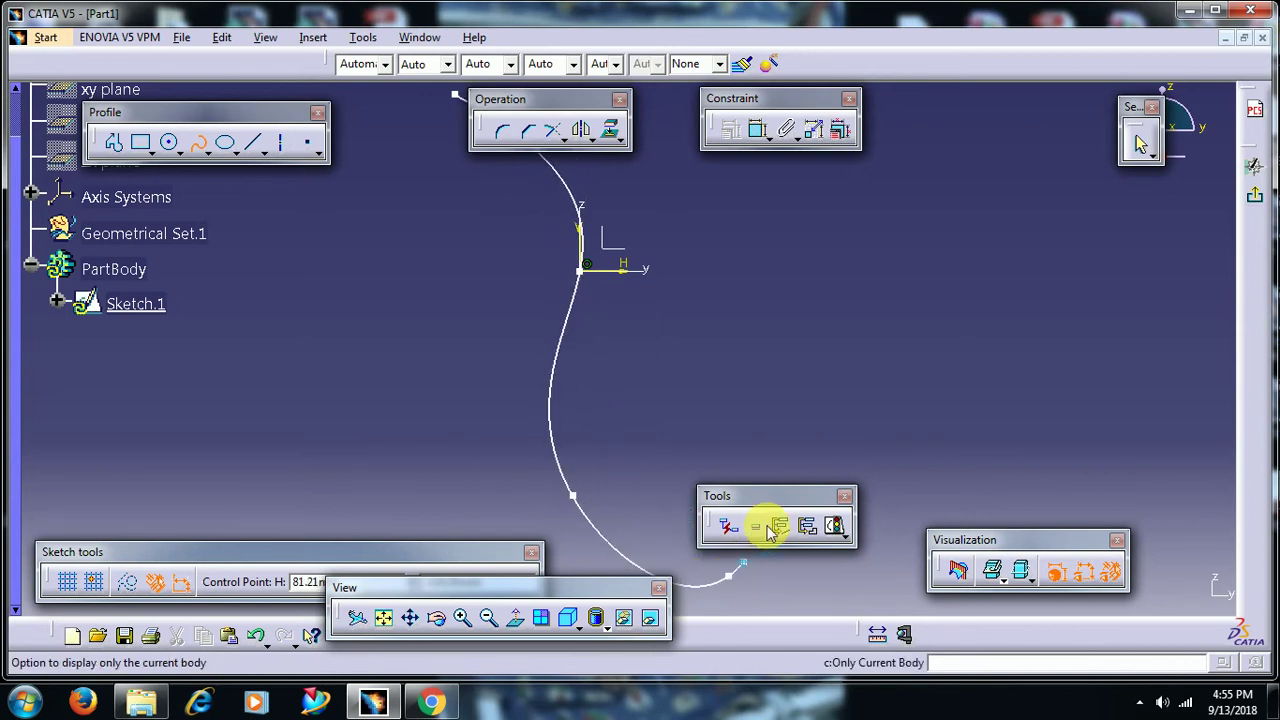
pyautogui.doubleClick(1224, 203)
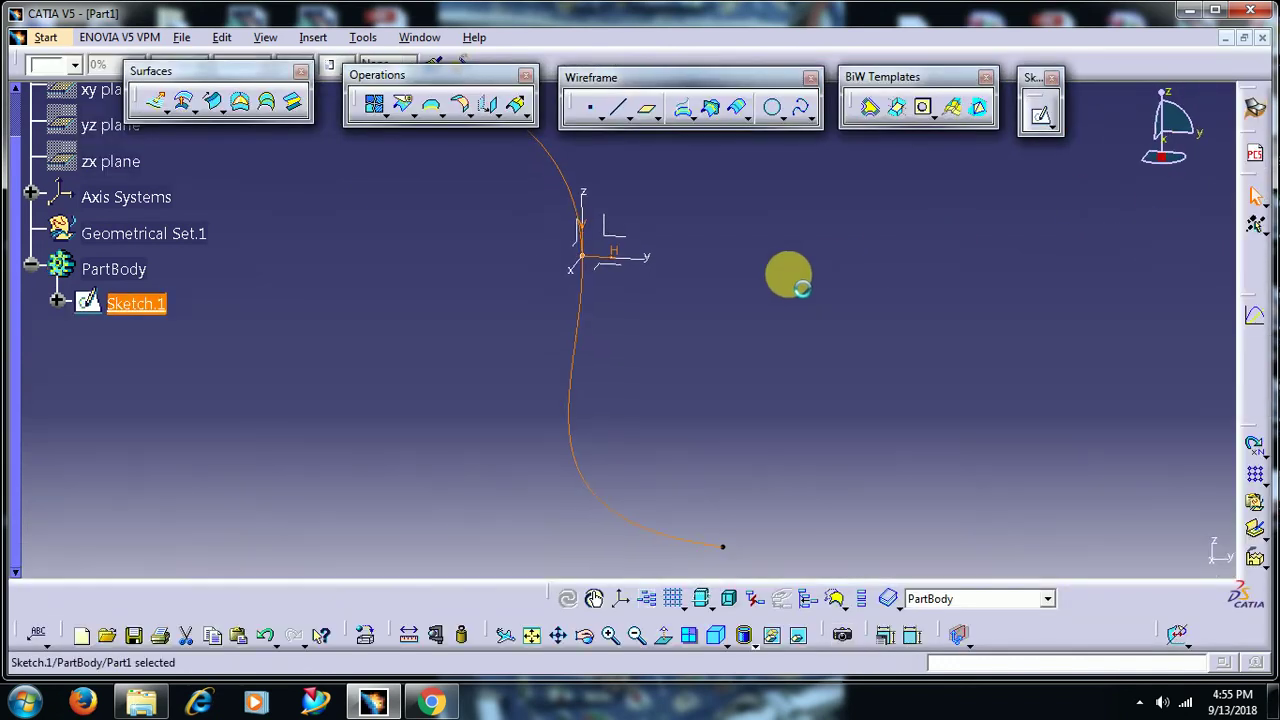
# - Extrude Sketch.1 into surface Extrude.2, 50 mm in both directions
pyautogui.click(770, 265)
pyautogui.click(160, 103)
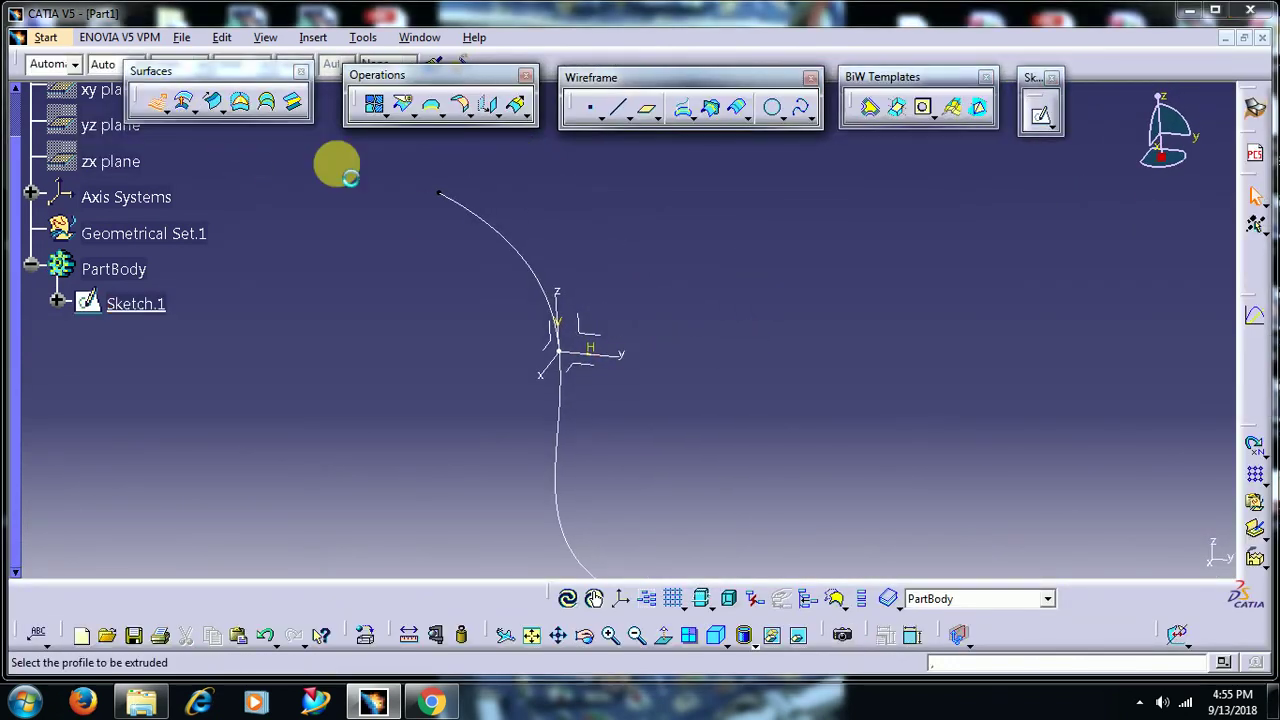
pyautogui.click(514, 248)
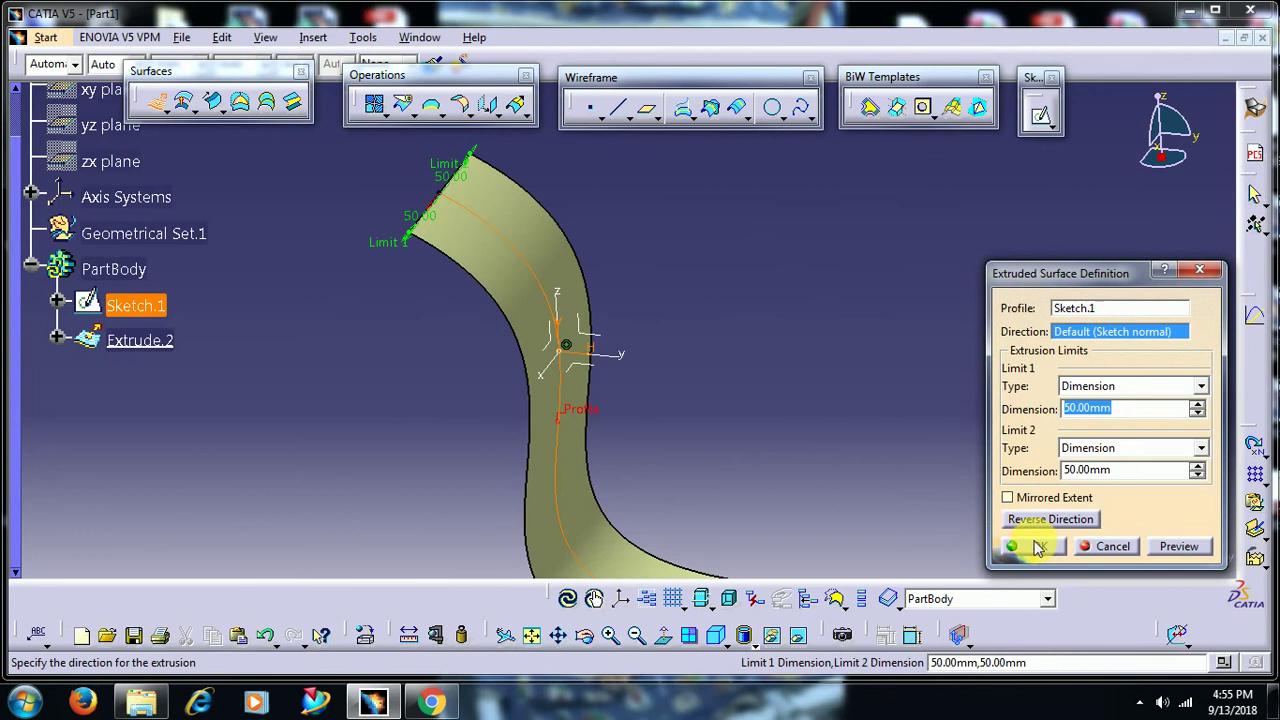
pyautogui.click(1040, 546)
pyautogui.moveTo(857, 420); pyautogui.dragTo(598, 377, button='middle')
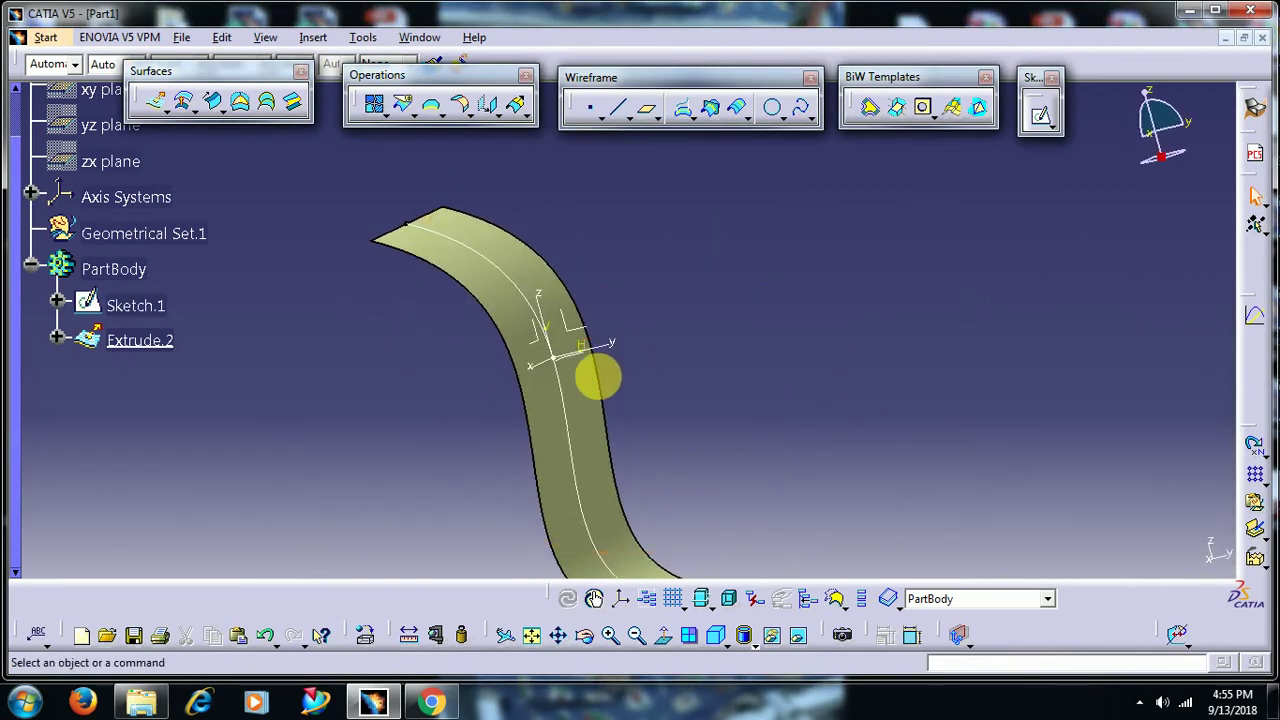
# - Edit Sketch.1 to move the spline's top point higher
pyautogui.doubleClick(557, 394)
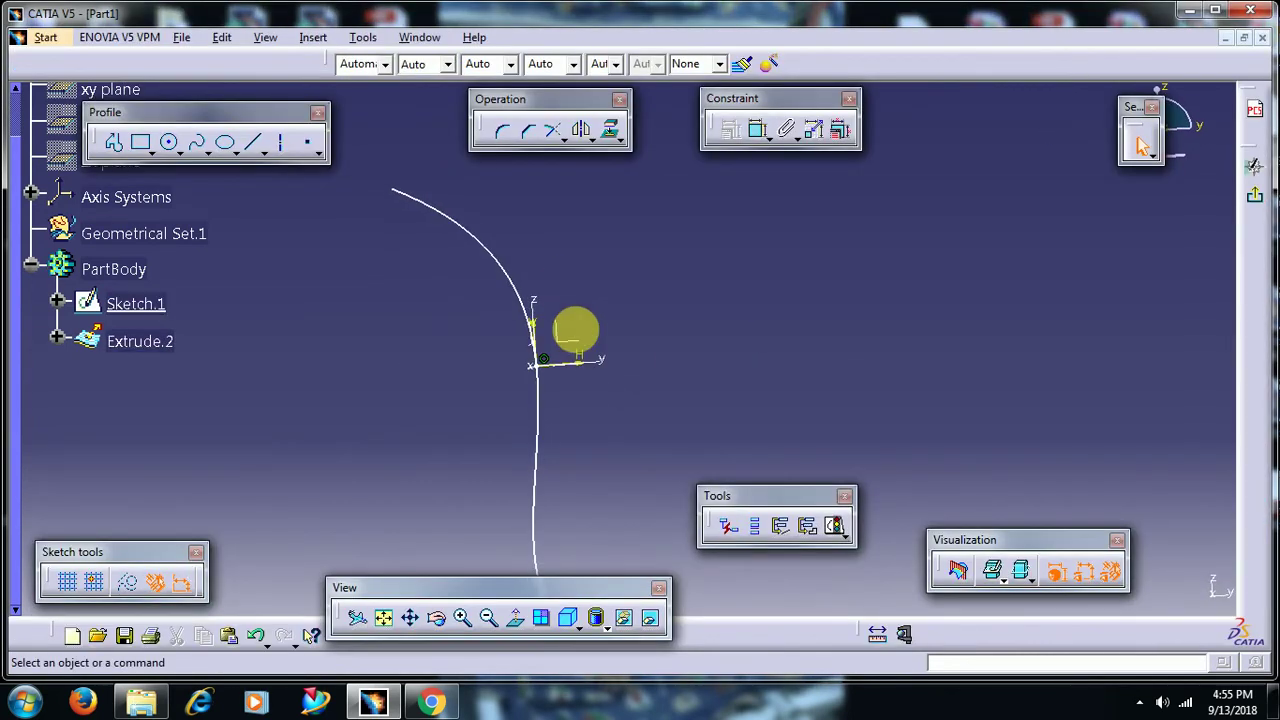
pyautogui.moveTo(405, 180); pyautogui.dragTo(385, 120)
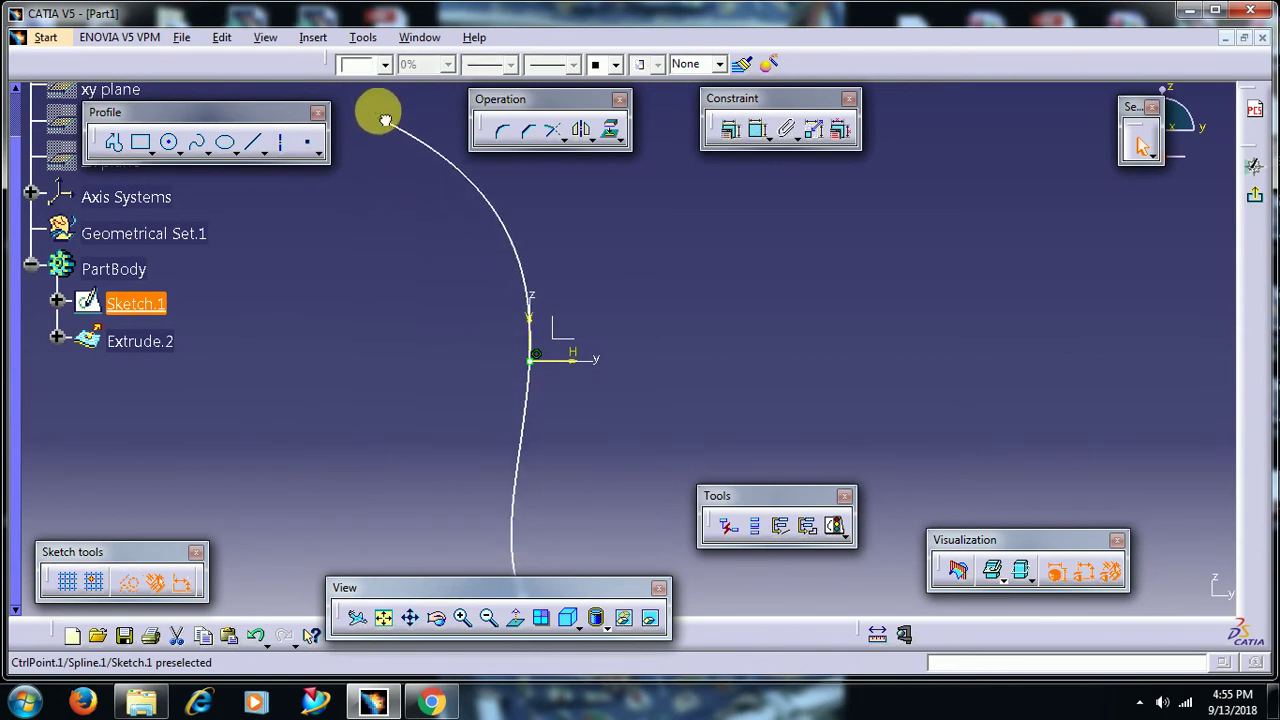
pyautogui.click(378, 104)
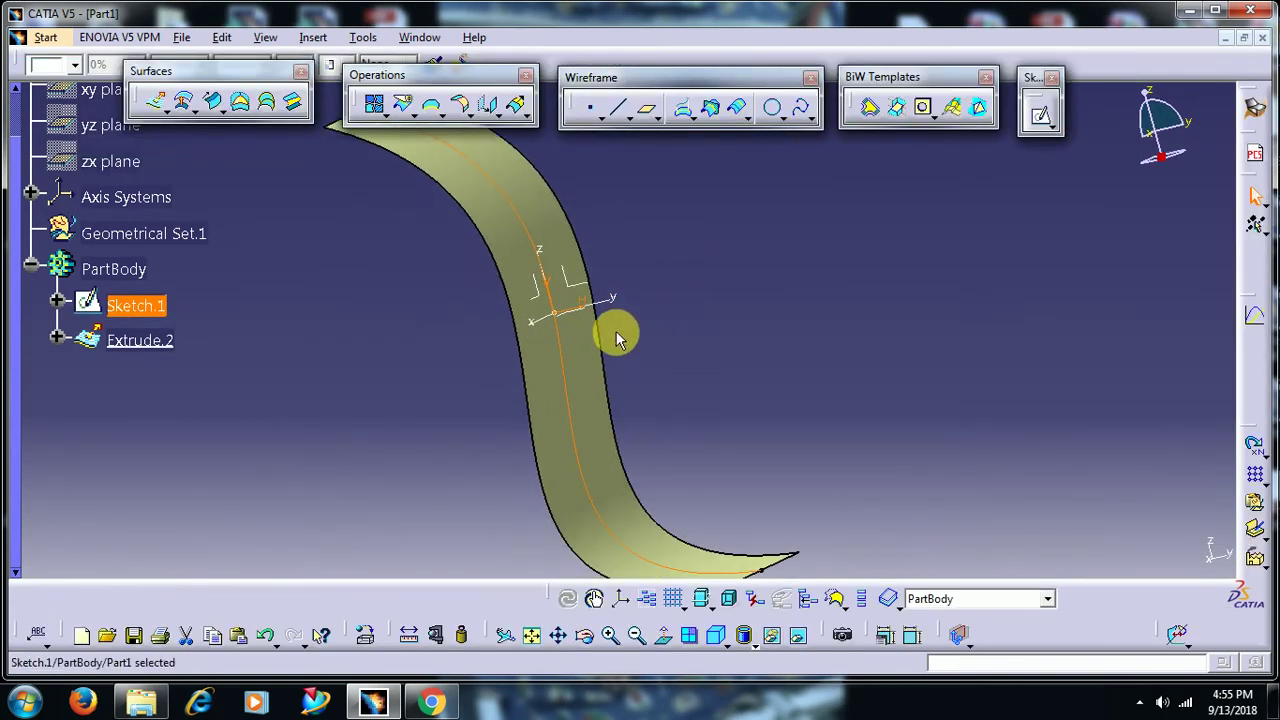
pyautogui.moveTo(660, 341); pyautogui.dragTo(734, 337, button='middle')
# - Sketch a circle centred at the origin on the xy plane as Sketch.3
pyautogui.click(580, 310)
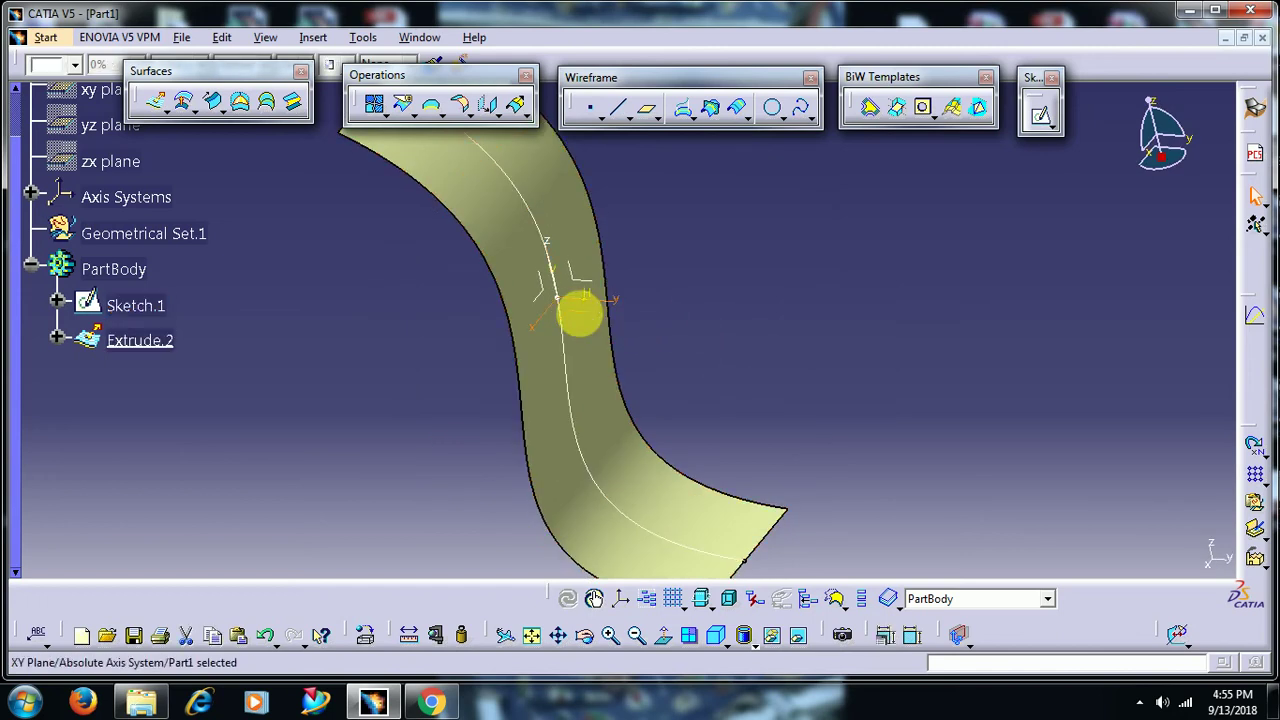
pyautogui.click(1042, 118)
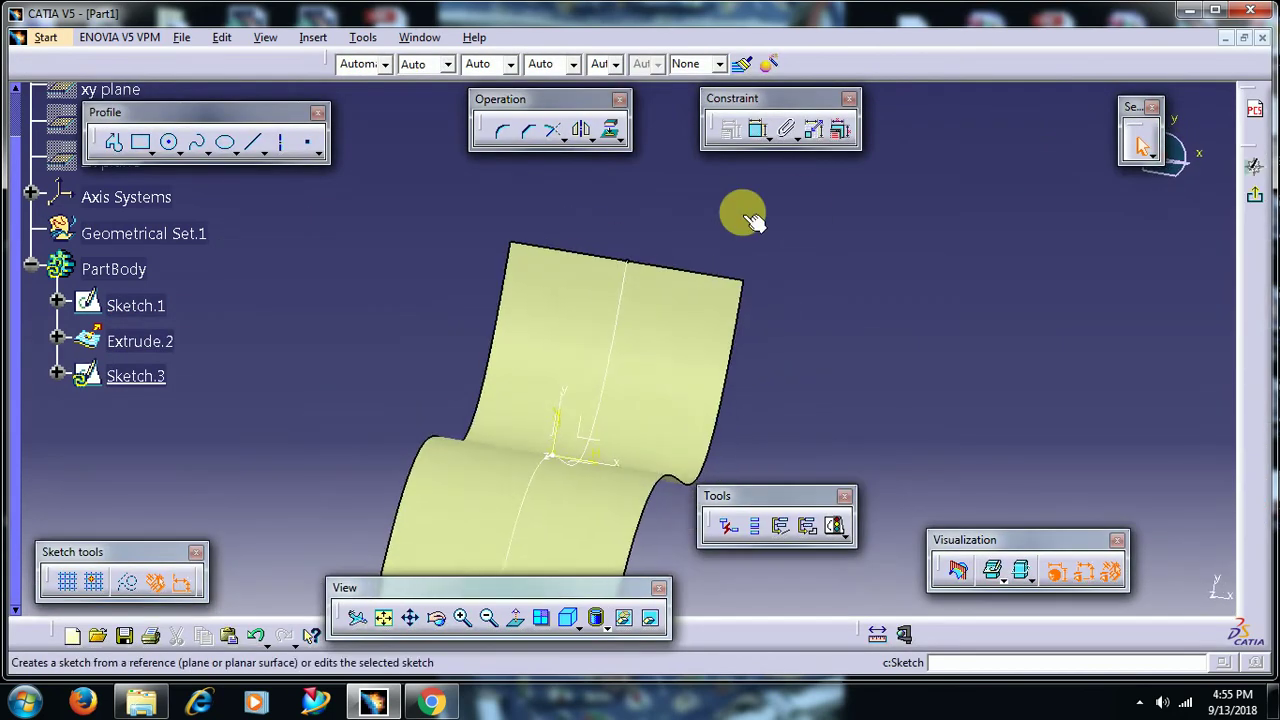
pyautogui.click(168, 146)
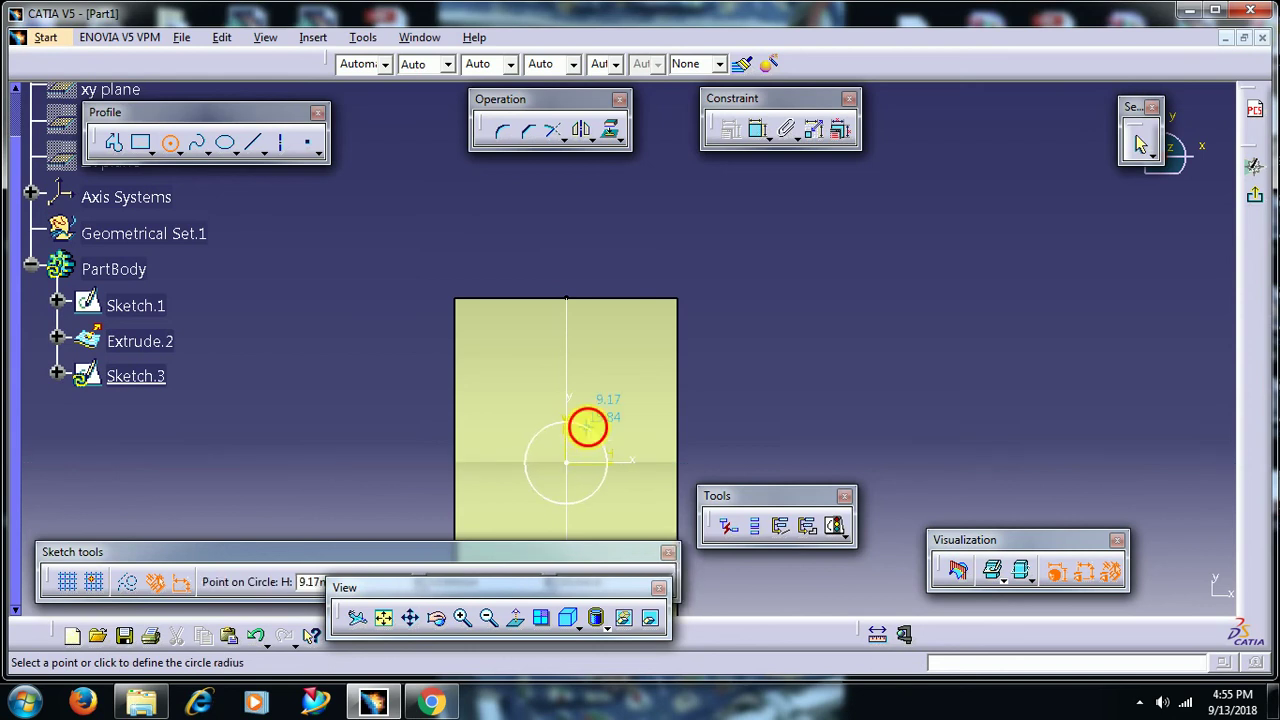
pyautogui.click(588, 427)
pyautogui.click(1257, 198)
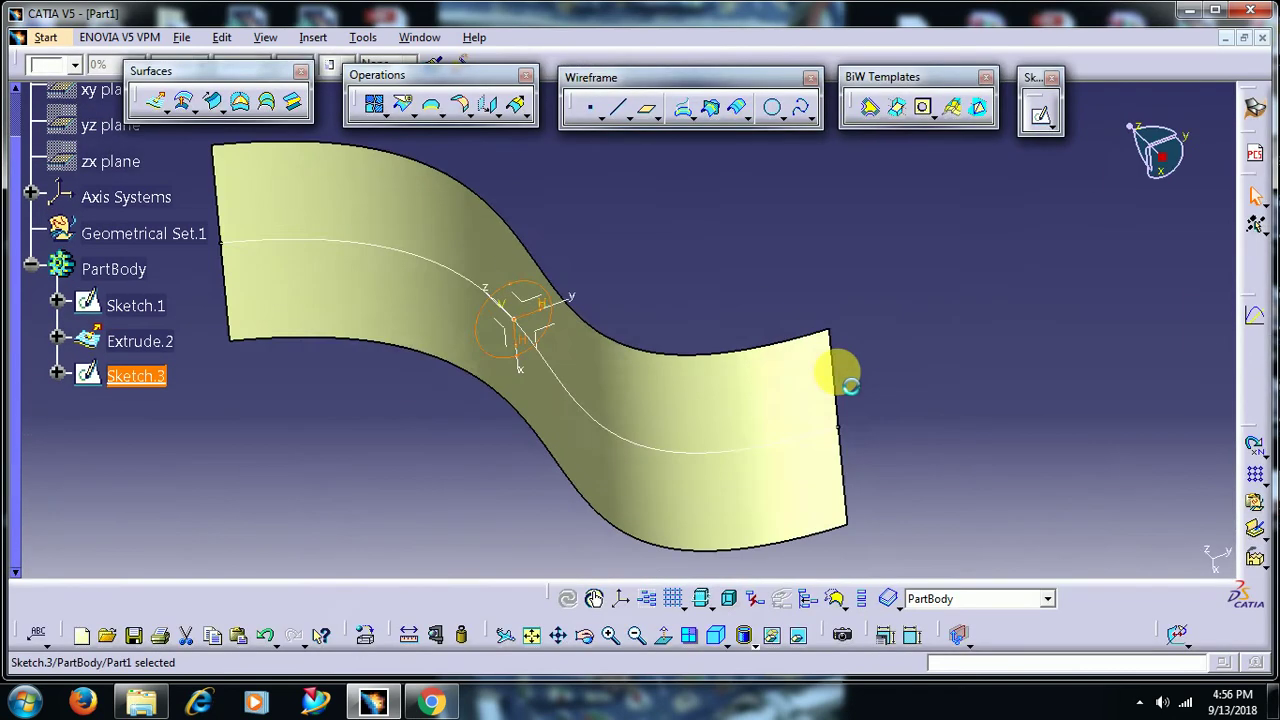
# - Fill the Sketch.3 circle into the Fill.2 disc surface
pyautogui.click(737, 277)
pyautogui.click(240, 106)
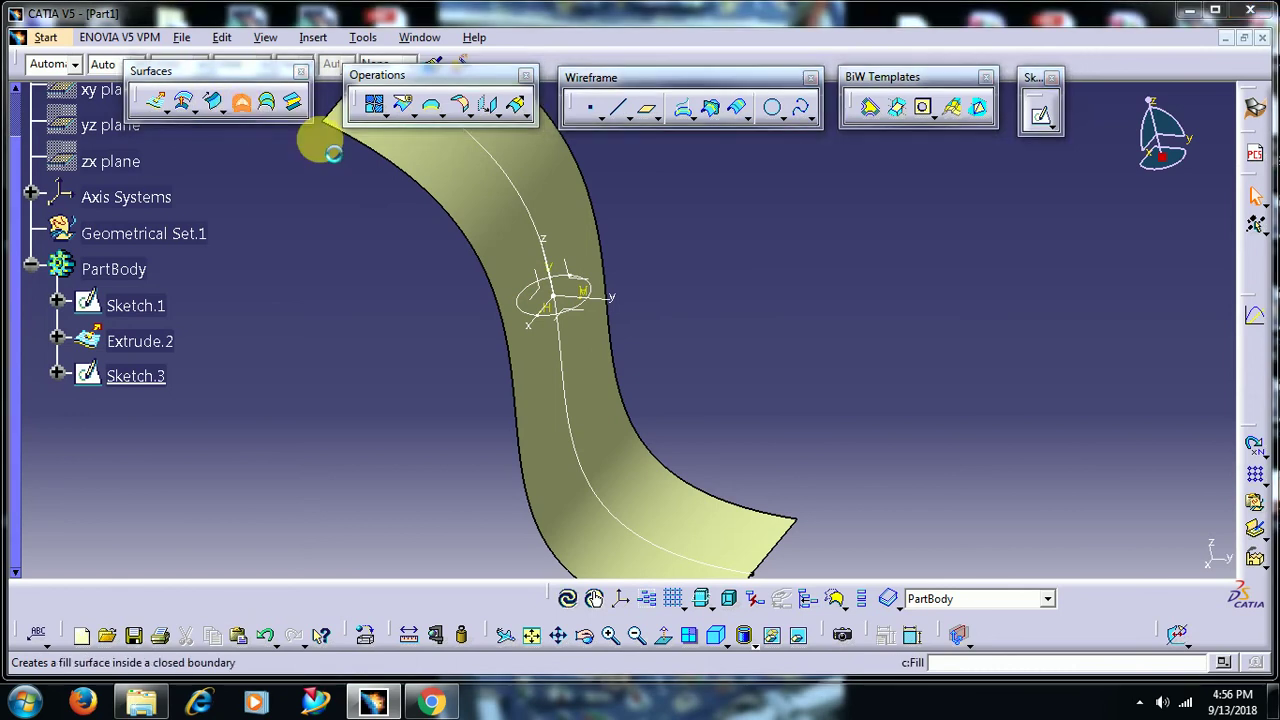
pyautogui.click(530, 315)
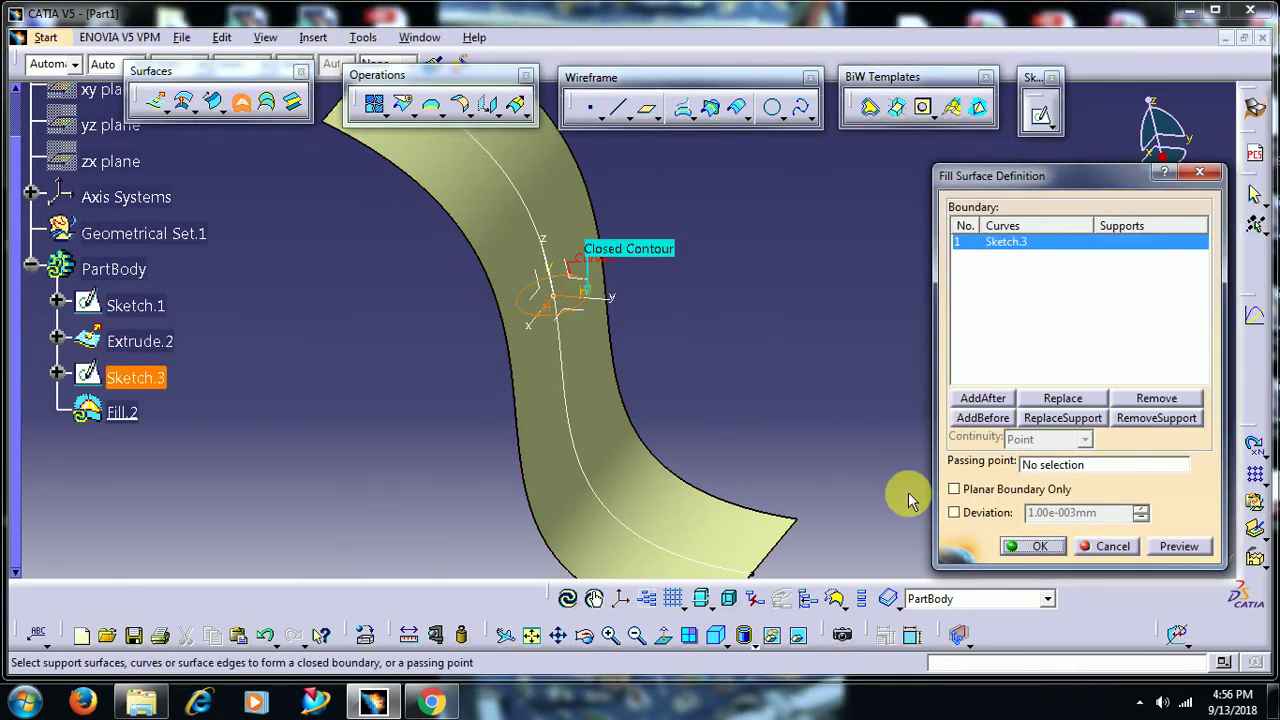
pyautogui.click(1027, 546)
pyautogui.moveTo(754, 297); pyautogui.dragTo(703, 300, button='middle')
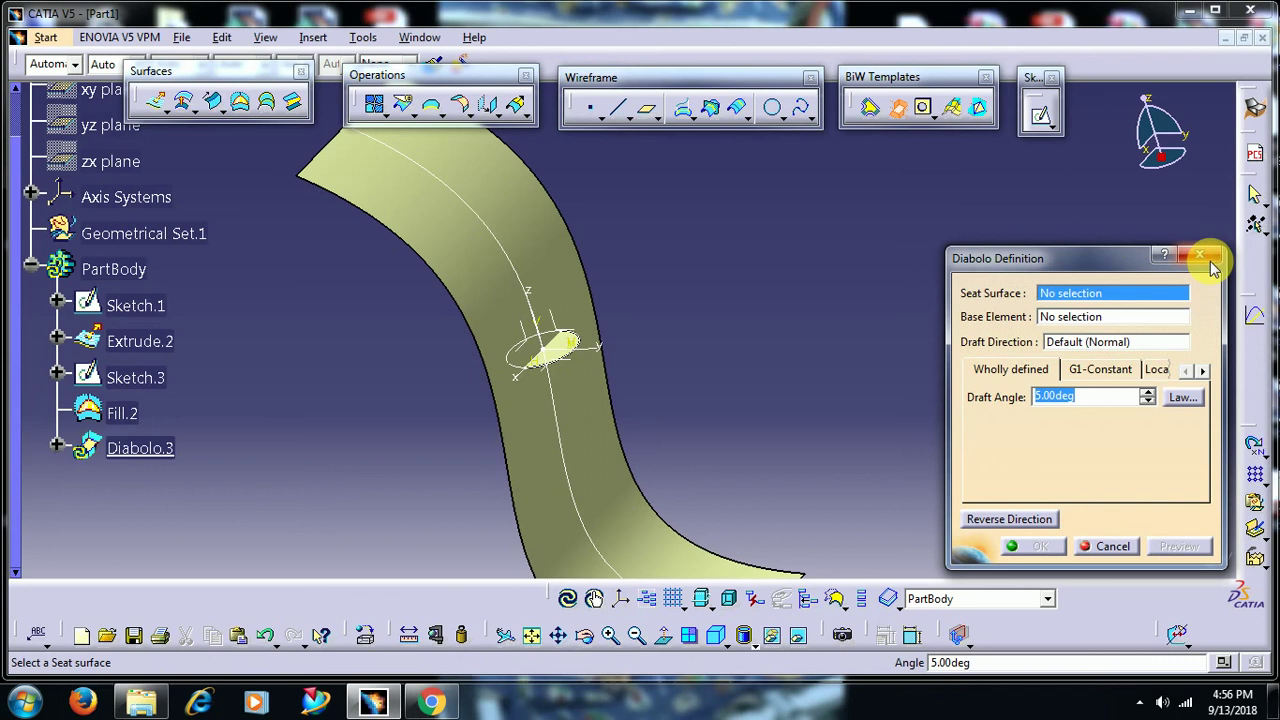
# - Restart the diabolo with Fill.2 as seat surface and Extrude.2 as base element
pyautogui.click(1202, 256)
pyautogui.click(898, 107)
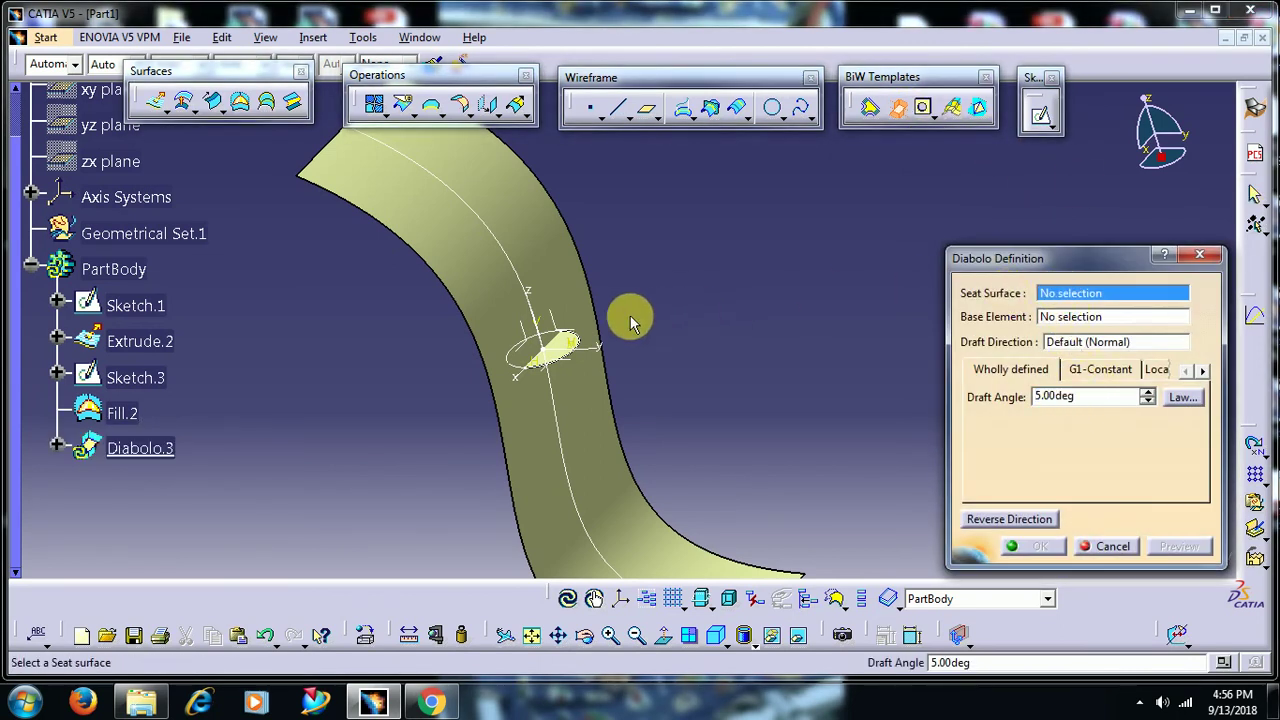
pyautogui.scroll(2, 590, 325)
pyautogui.scroll(2, 625, 370)
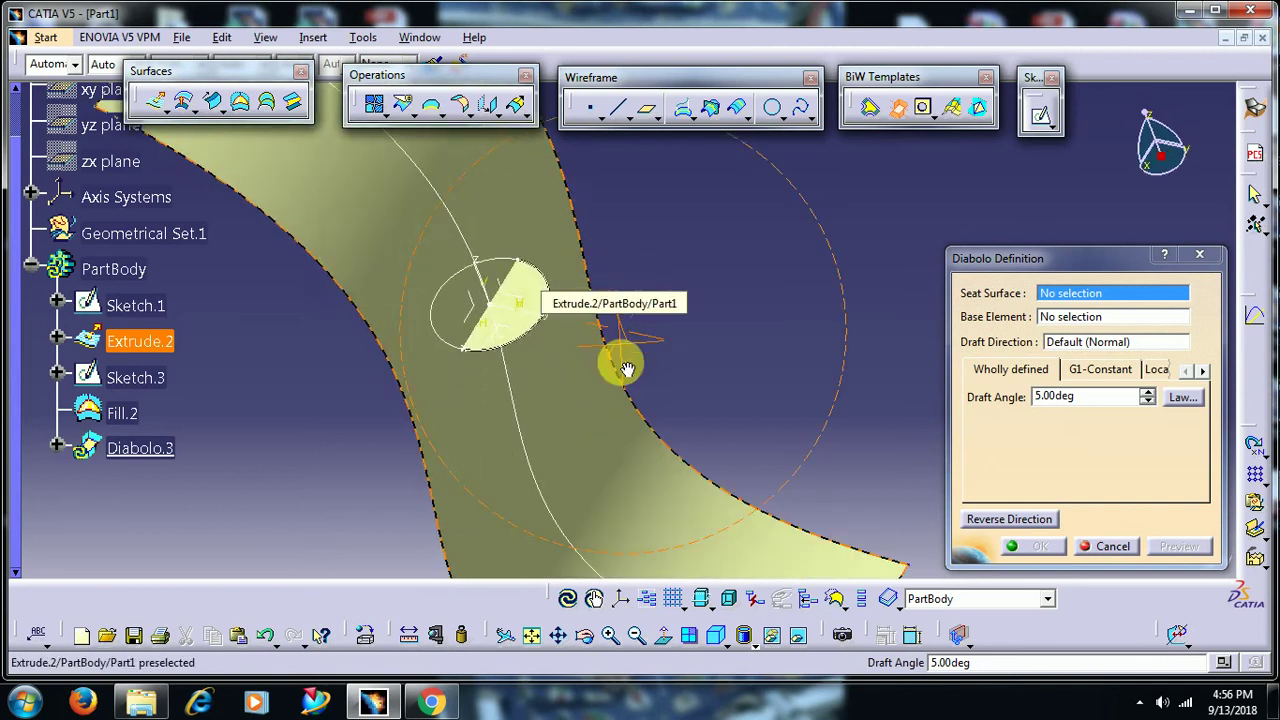
pyautogui.scroll(2, 625, 370)
pyautogui.click(482, 242)
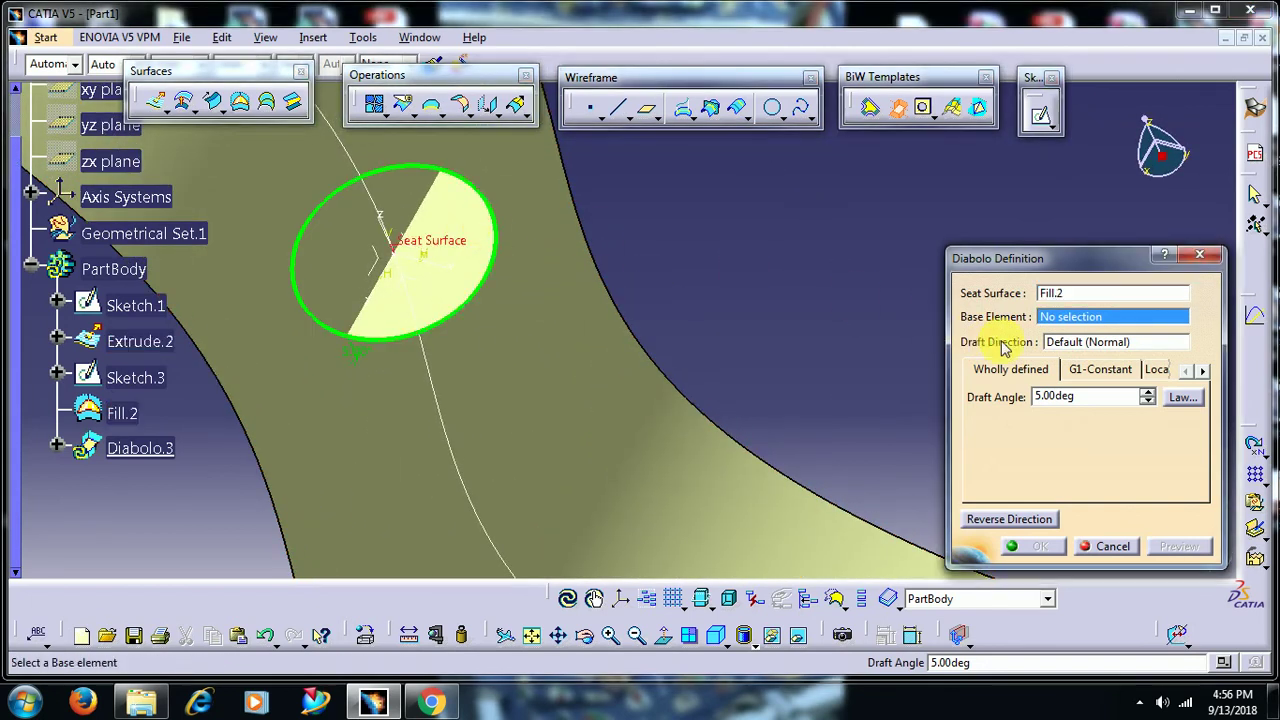
pyautogui.click(580, 312)
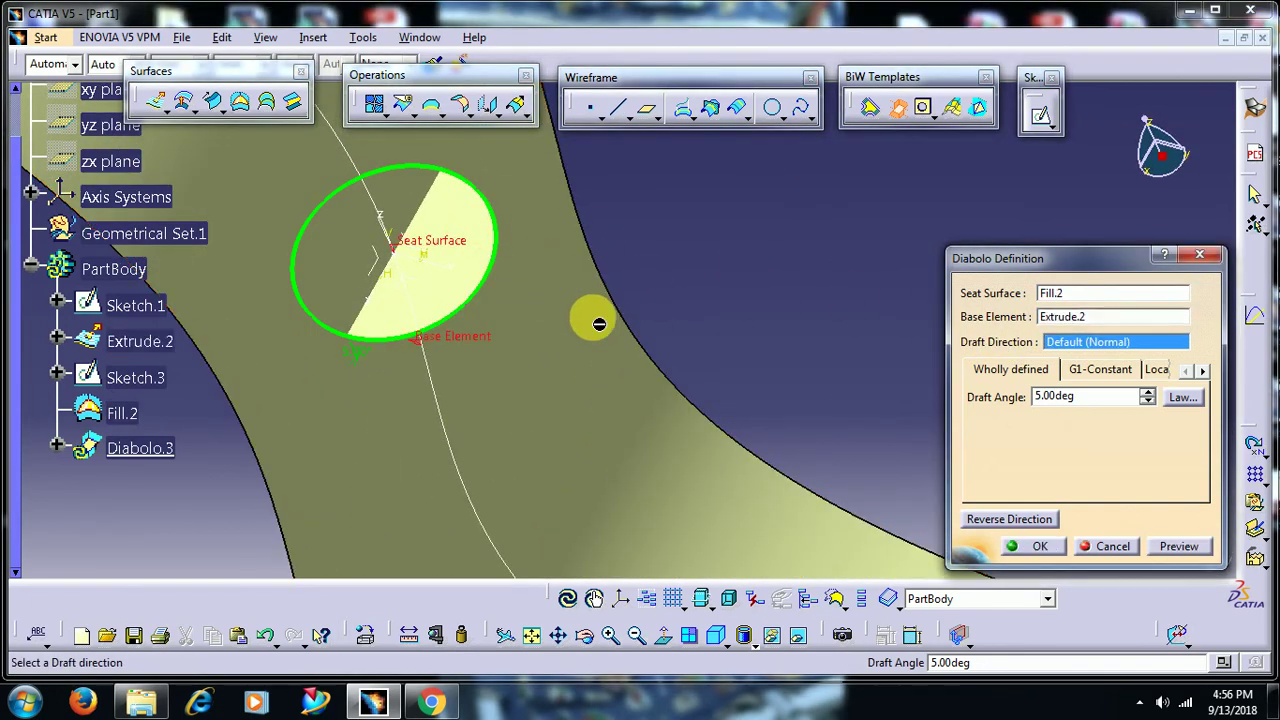
# - Lower the draft angle to 2° and confirm Diabolo.3
pyautogui.scroll(-3, 586, 320)
pyautogui.moveTo(619, 430)
pyautogui.mouseDown(button='middle')
pyautogui.moveTo(614, 357)
pyautogui.moveTo(670, 334)
pyautogui.mouseUp(button='middle')
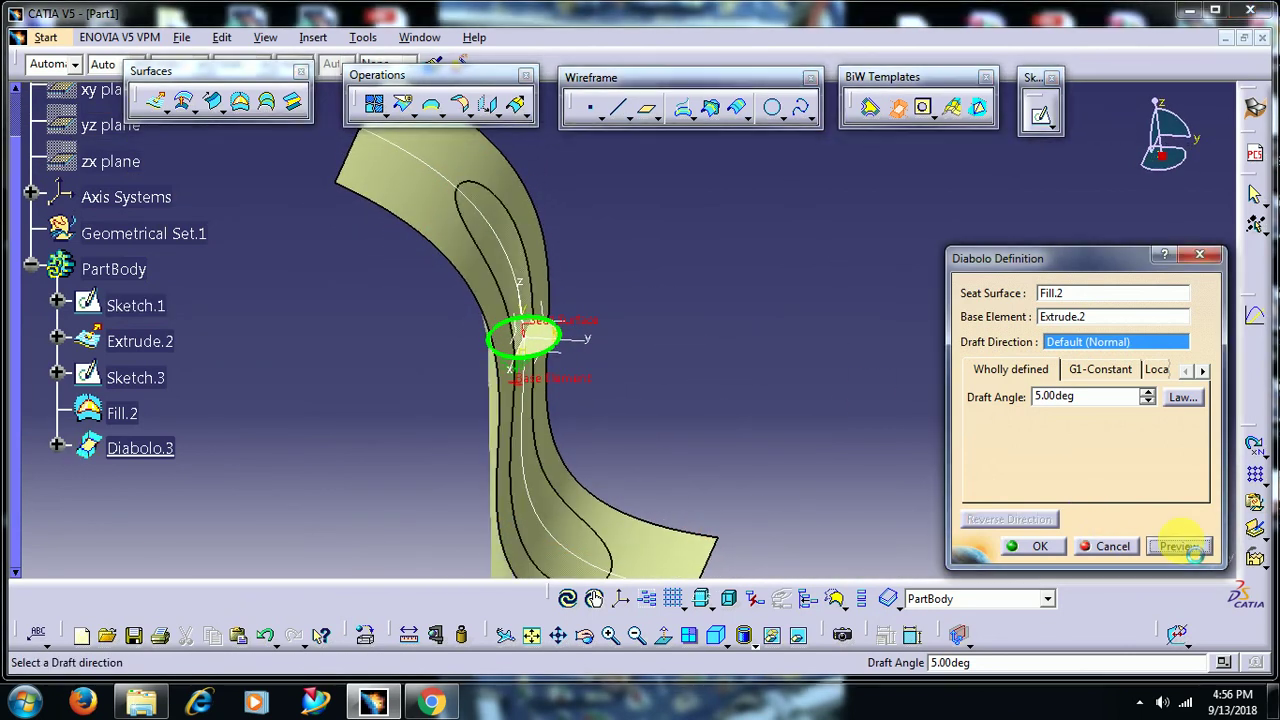
pyautogui.moveTo(694, 383)
pyautogui.mouseDown(button='middle')
pyautogui.moveTo(614, 434)
pyautogui.moveTo(689, 437)
pyautogui.moveTo(728, 386)
pyautogui.moveTo(827, 394)
pyautogui.mouseUp(button='middle')
pyautogui.click(1147, 401)
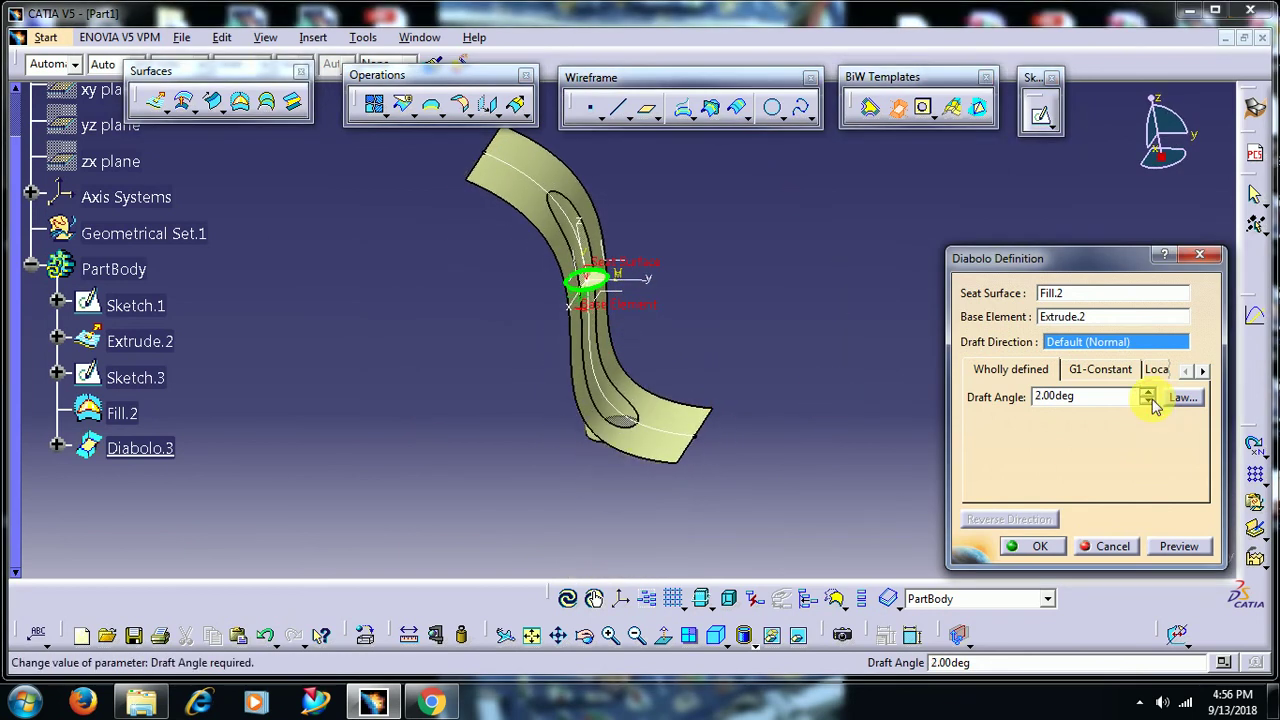
pyautogui.click(1018, 543)
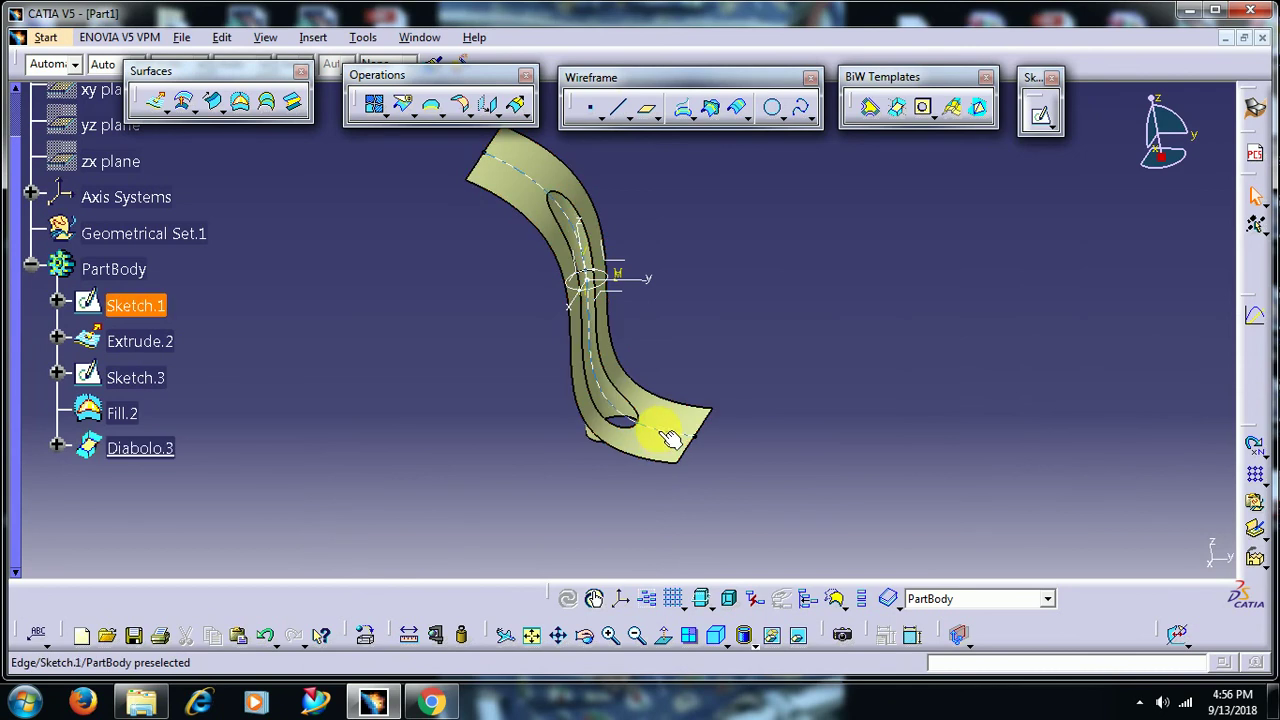
pyautogui.doubleClick(671, 443)
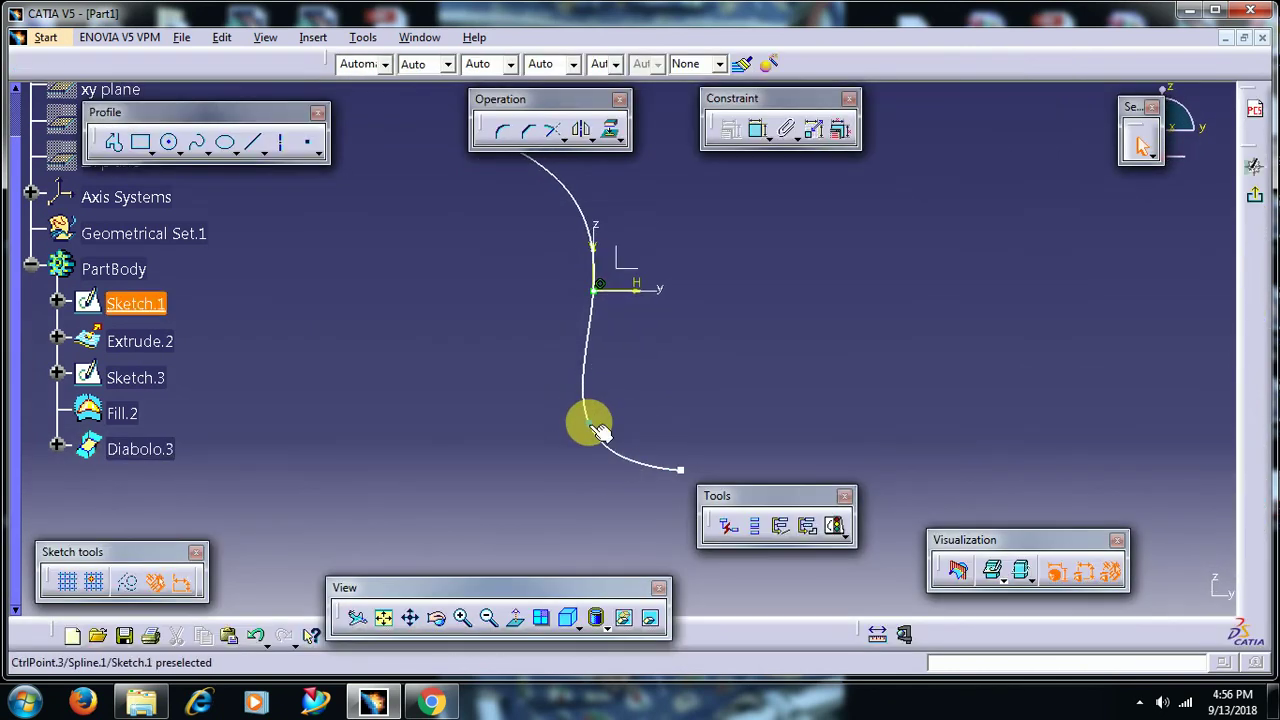
pyautogui.click(1258, 200)
pyautogui.moveTo(911, 249)
pyautogui.mouseDown(button='middle')
pyautogui.moveTo(876, 280)
pyautogui.moveTo(794, 206)
pyautogui.moveTo(714, 320)
pyautogui.moveTo(634, 366)
pyautogui.moveTo(903, 246)
pyautogui.moveTo(686, 280)
pyautogui.moveTo(666, 303)
pyautogui.mouseUp(button='middle')
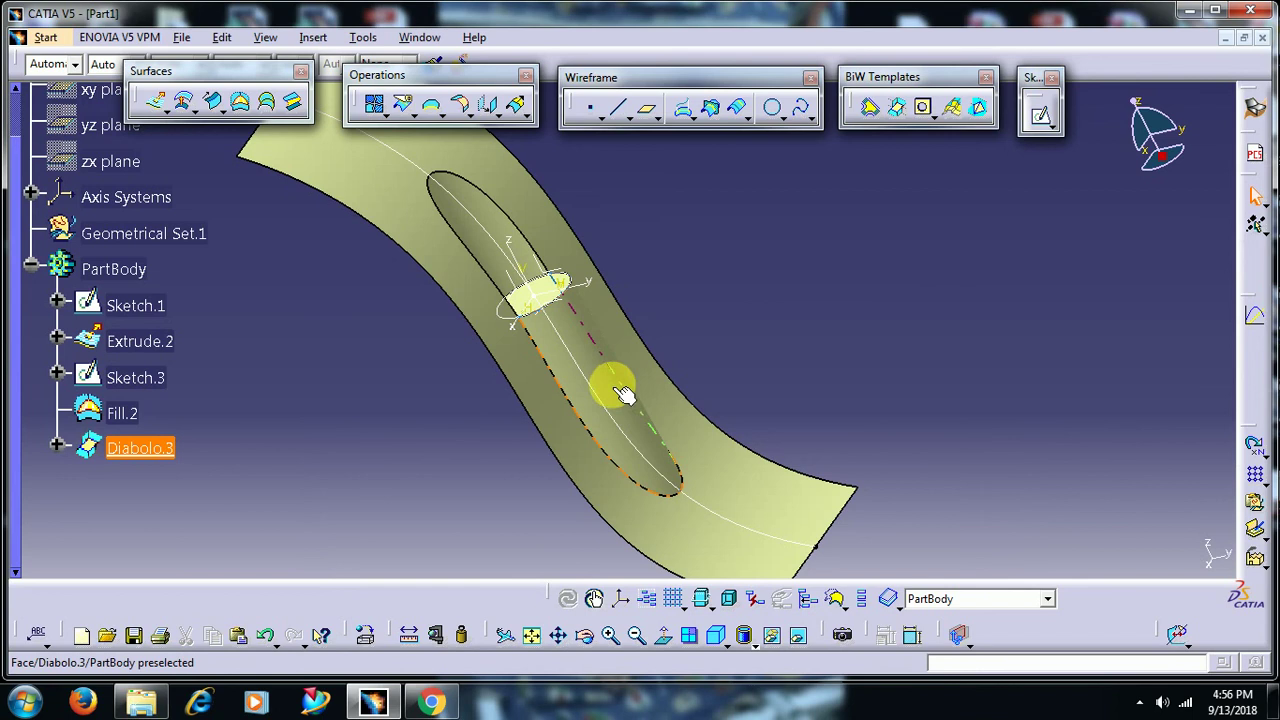
pyautogui.moveTo(750, 352)
pyautogui.mouseDown(button='middle')
pyautogui.moveTo(700, 371)
pyautogui.moveTo(700, 386)
pyautogui.moveTo(768, 338)
pyautogui.mouseUp(button='middle')
pyautogui.scroll(-1, 762, 338)
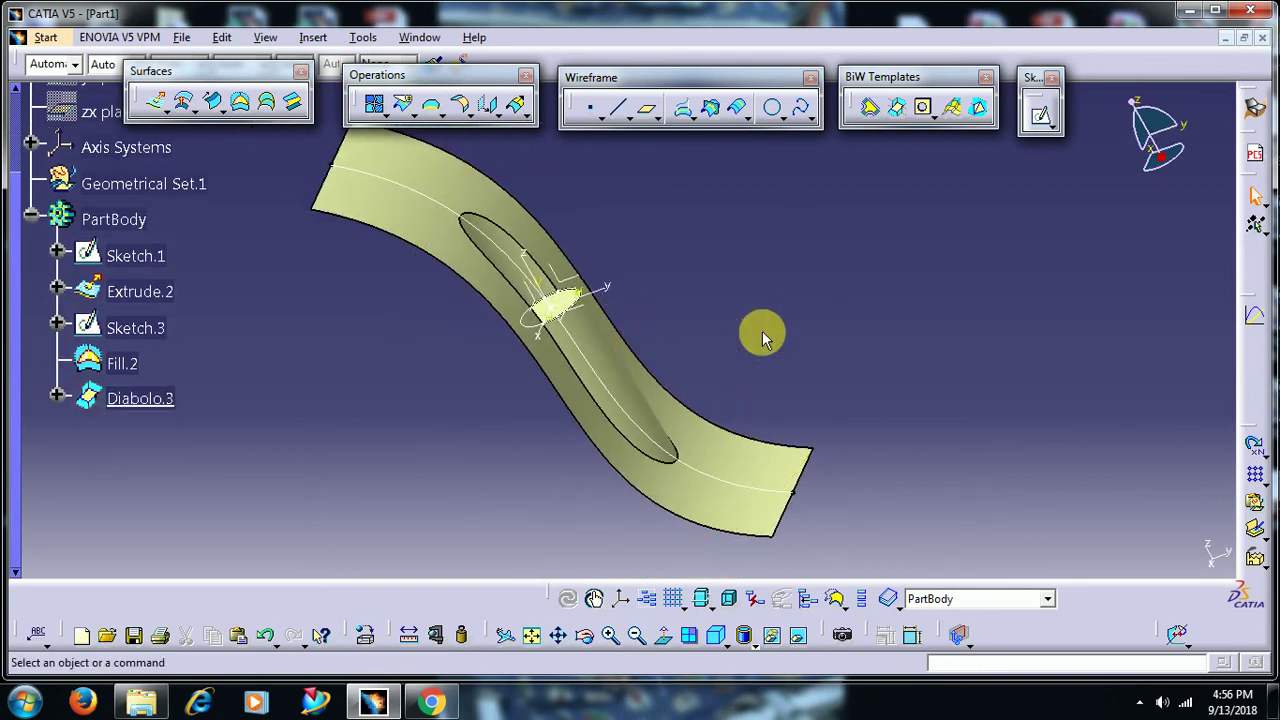